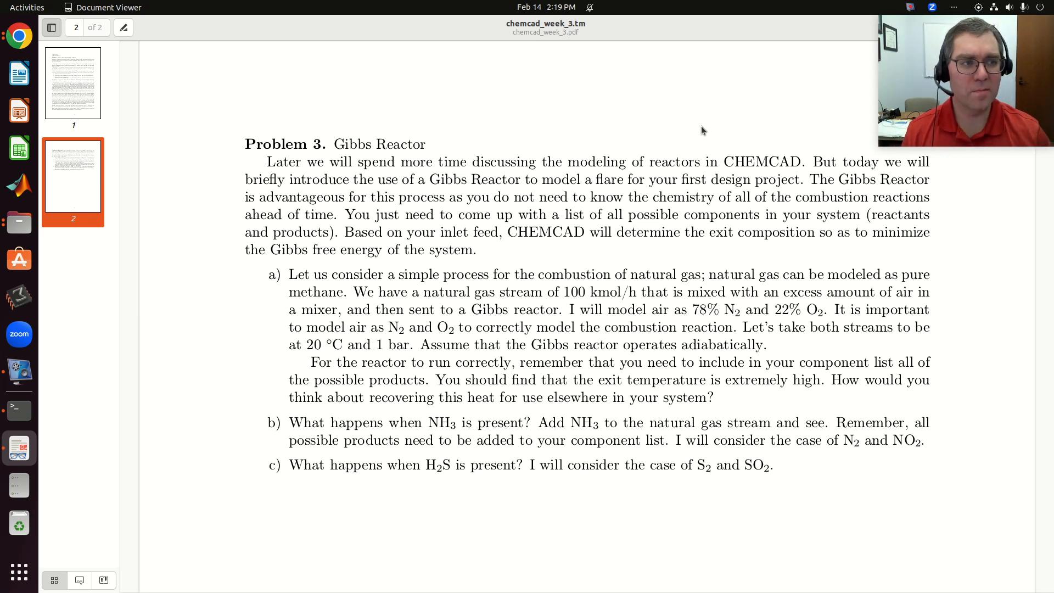
- Switch to CHEMCAD and apply the Common SI engineering units profile with the mole/mass unit changed to kmol
key("alt+Tab")
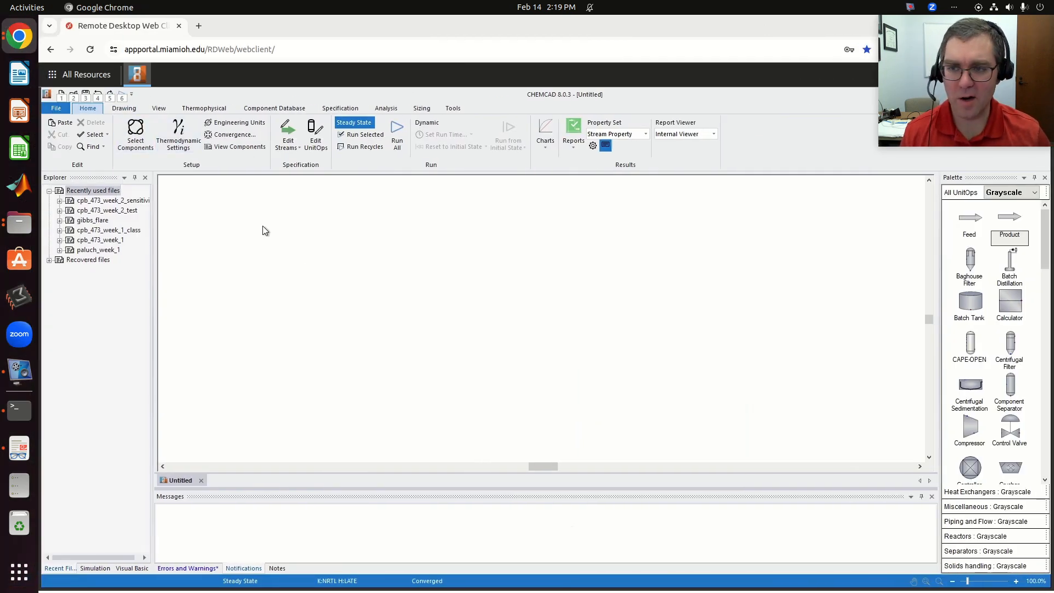
left_click(241, 127)
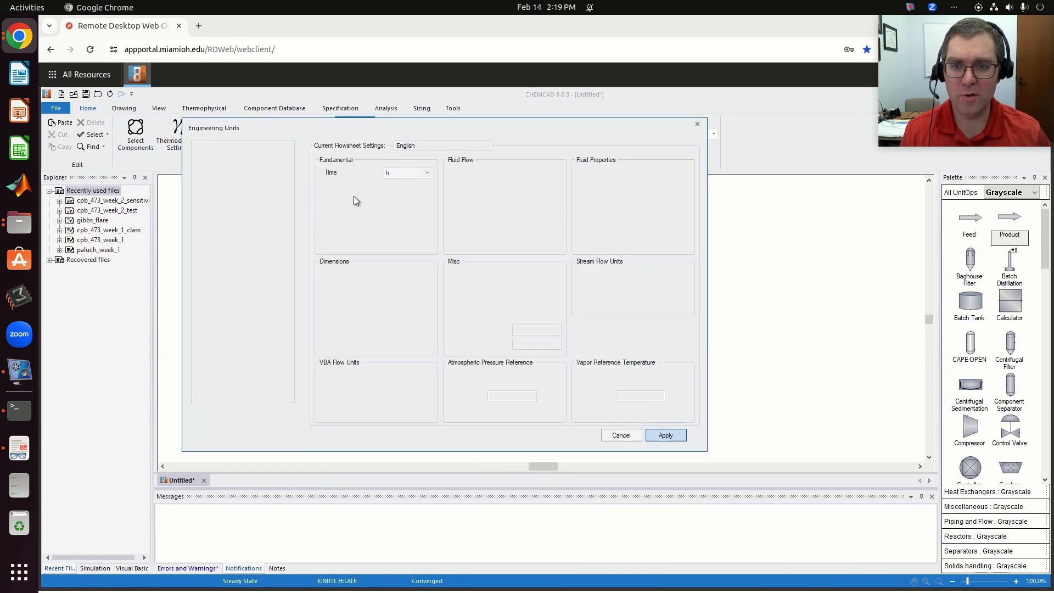
left_click(225, 187)
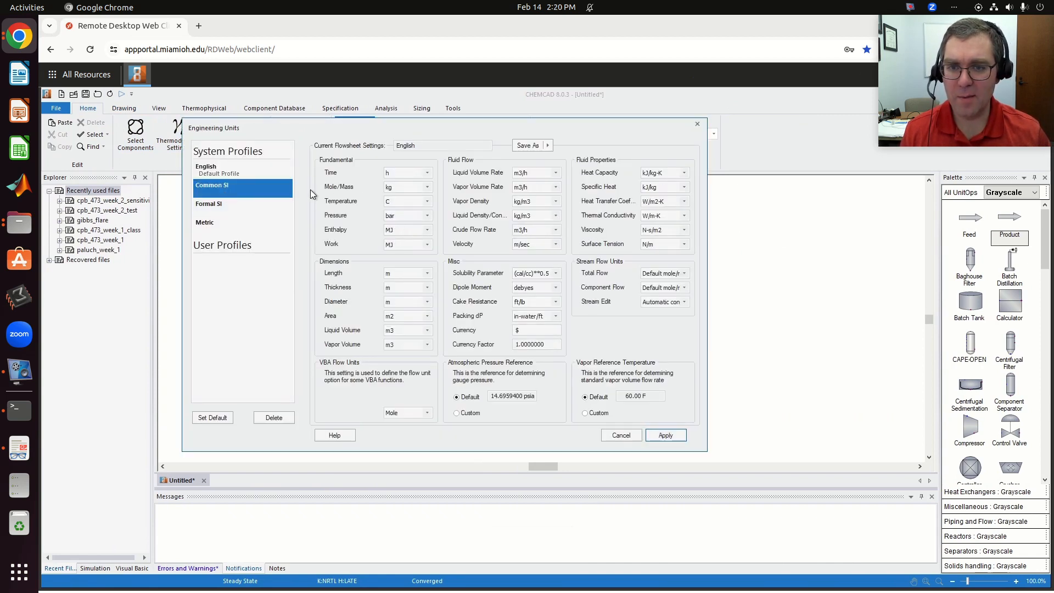
left_click(396, 191)
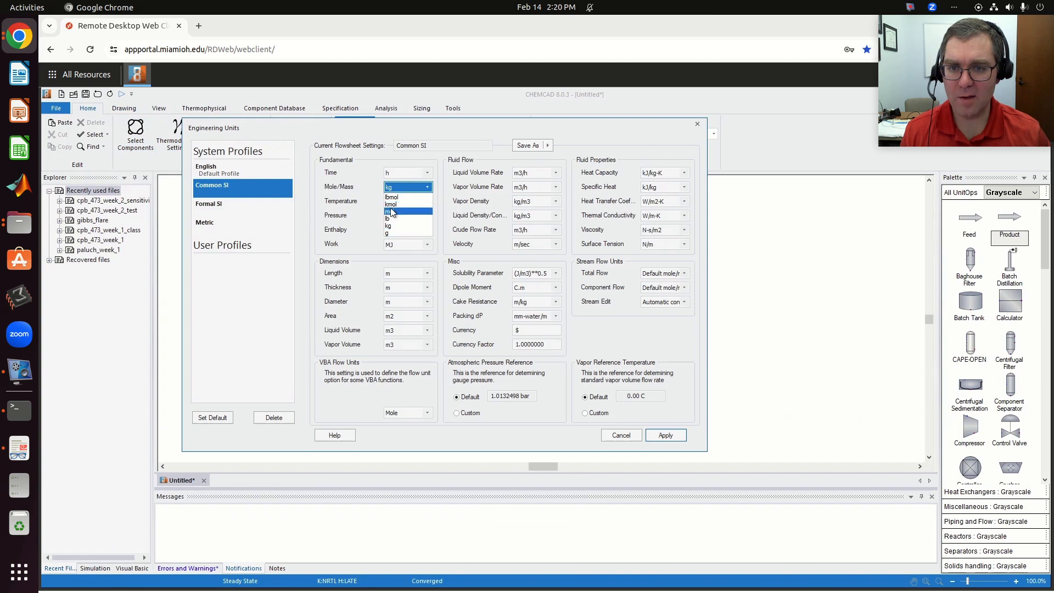
left_click(399, 204)
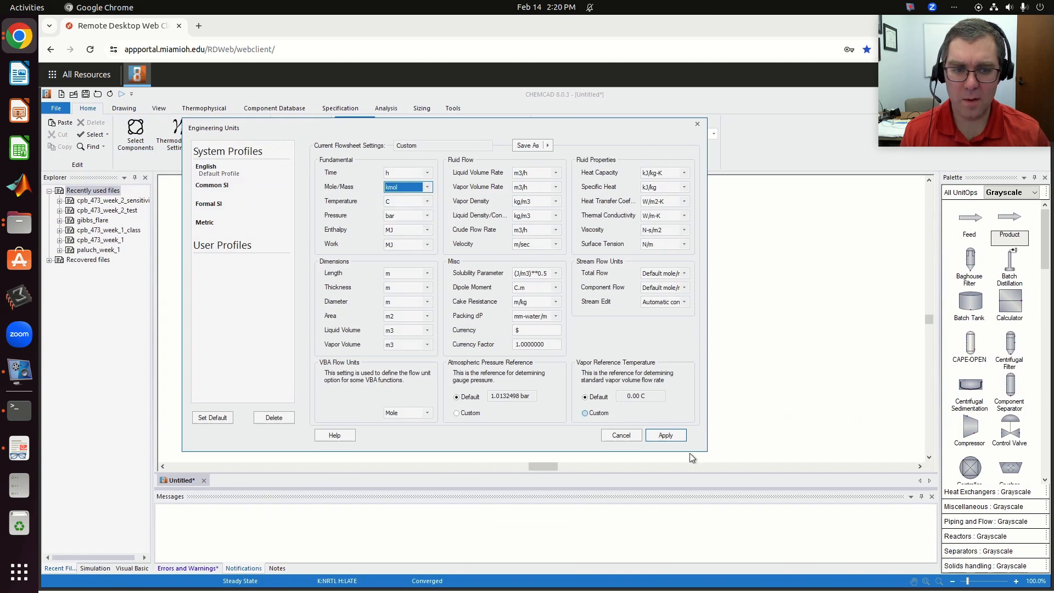
left_click(665, 435)
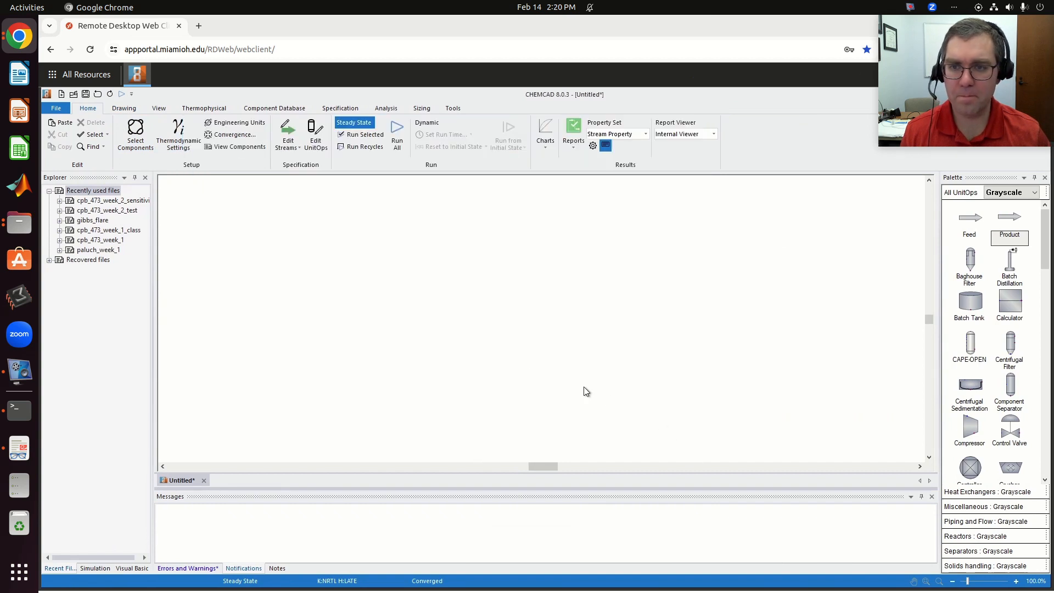
- Start the component selection, check the problem statement for the required species, and add Methane
left_click(136, 136)
key("alt+Tab")
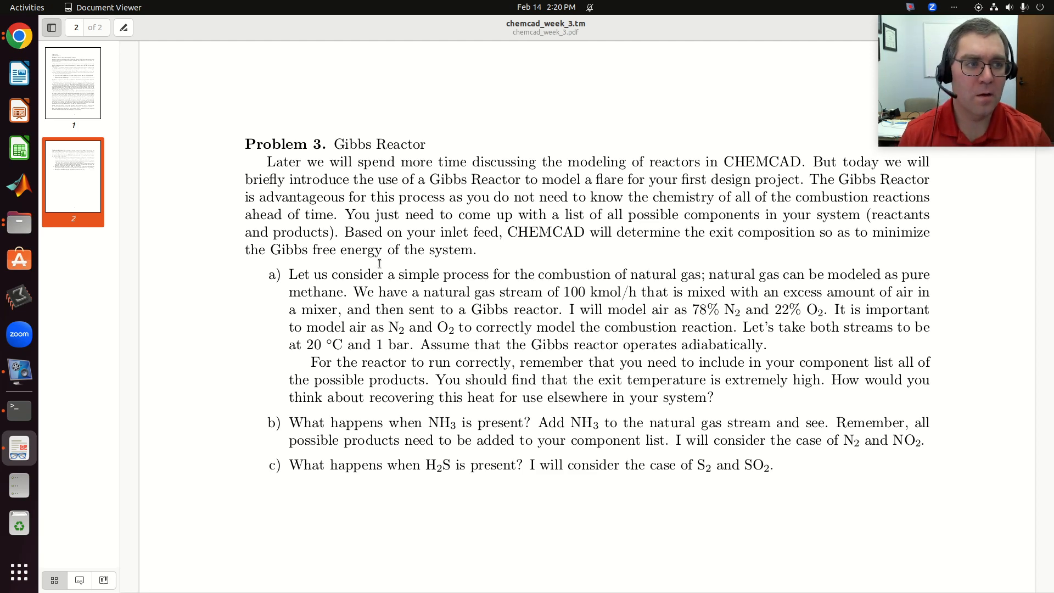
key("alt+Tab")
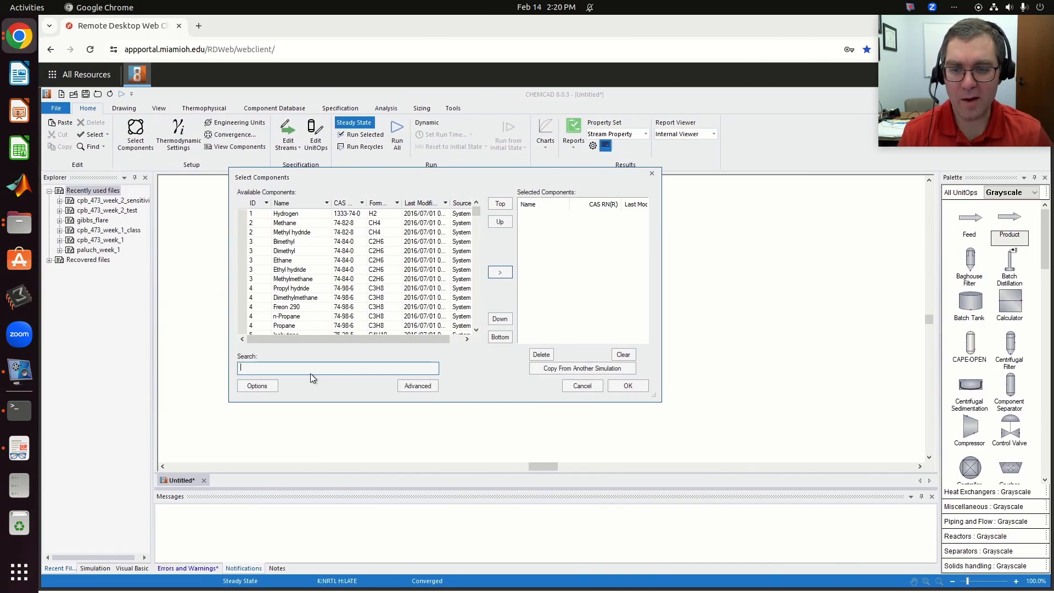
type("methane")
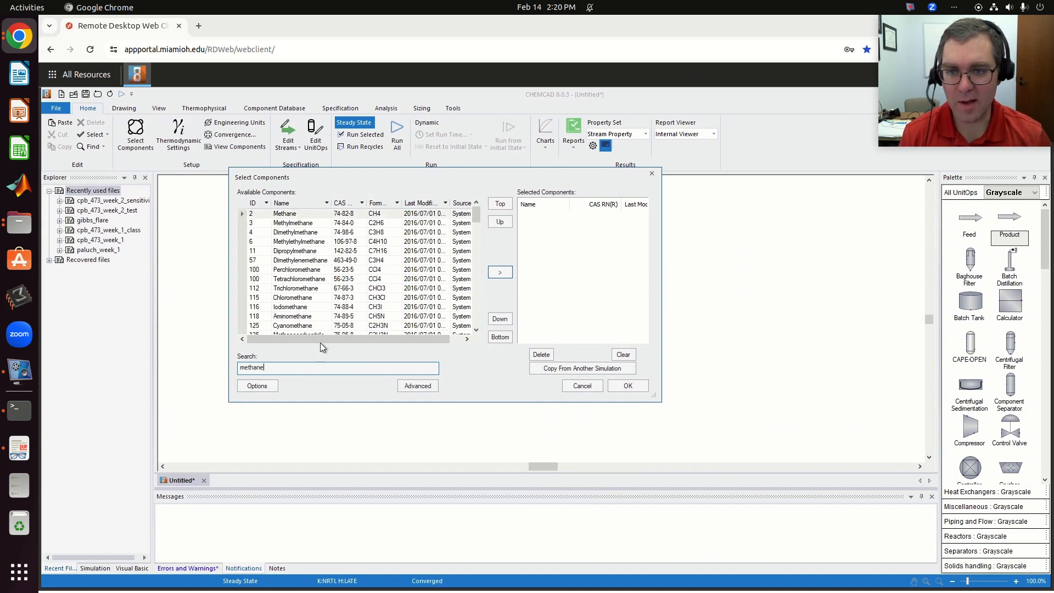
left_click(309, 215)
left_click(498, 273)
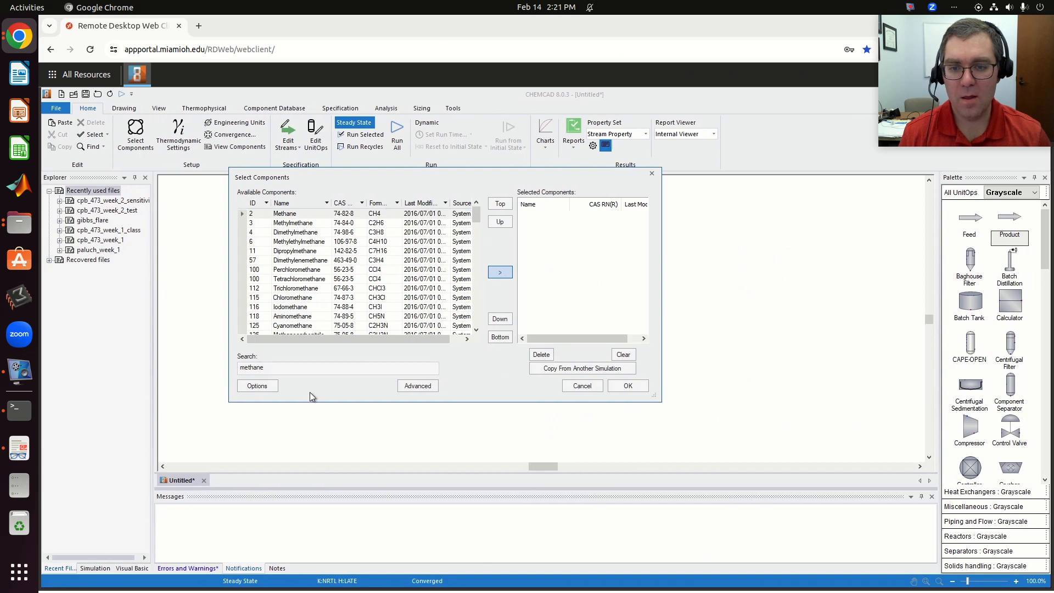
- Add Oxygen and Nitrogen to the selected components to represent the air feed
left_click(296, 368)
type("o2")
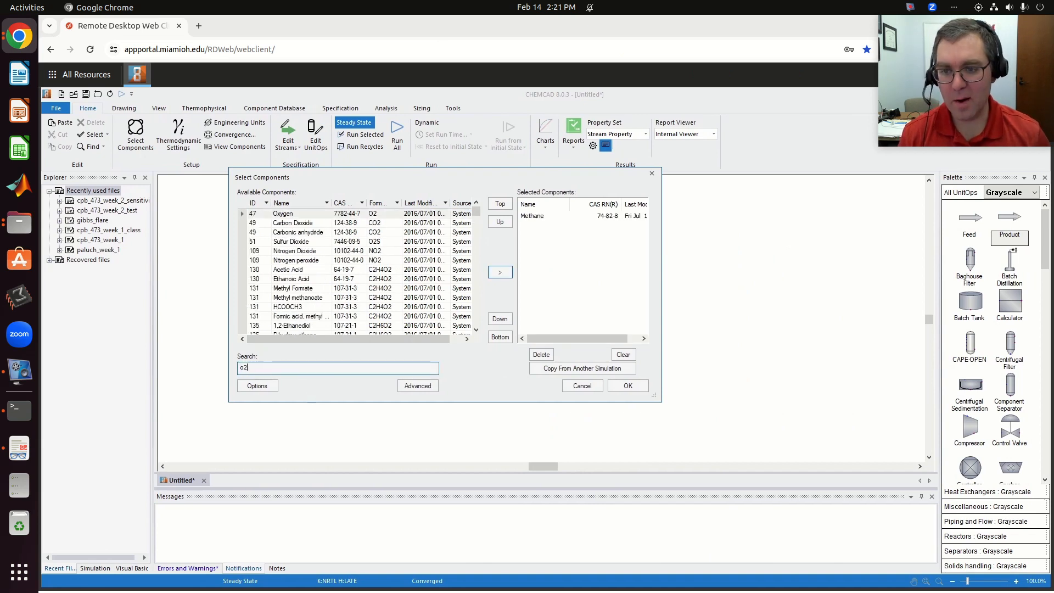
left_click(292, 214)
left_click(499, 273)
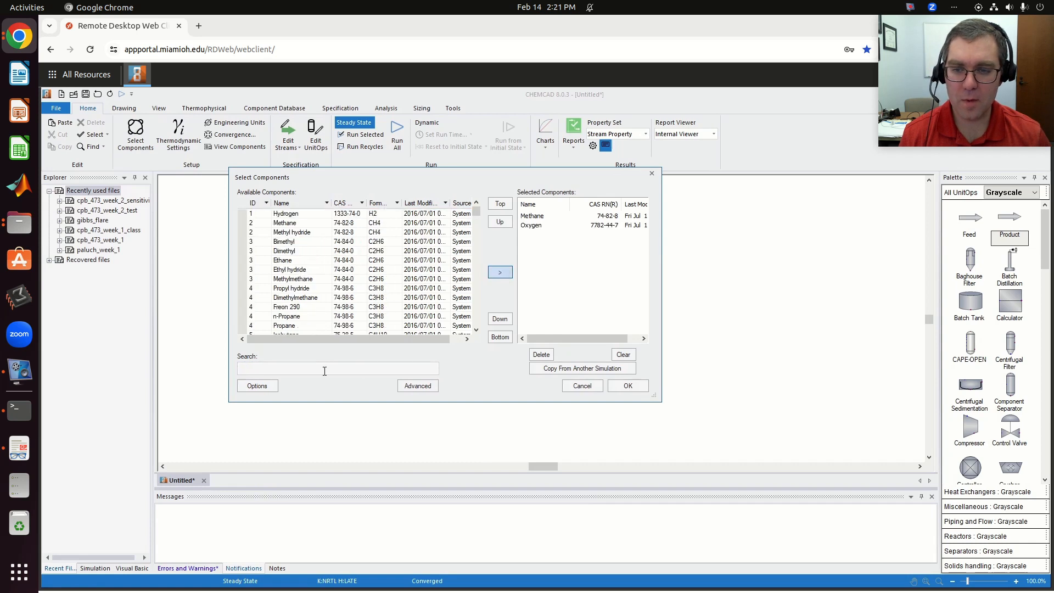
left_click(302, 368)
type("n2")
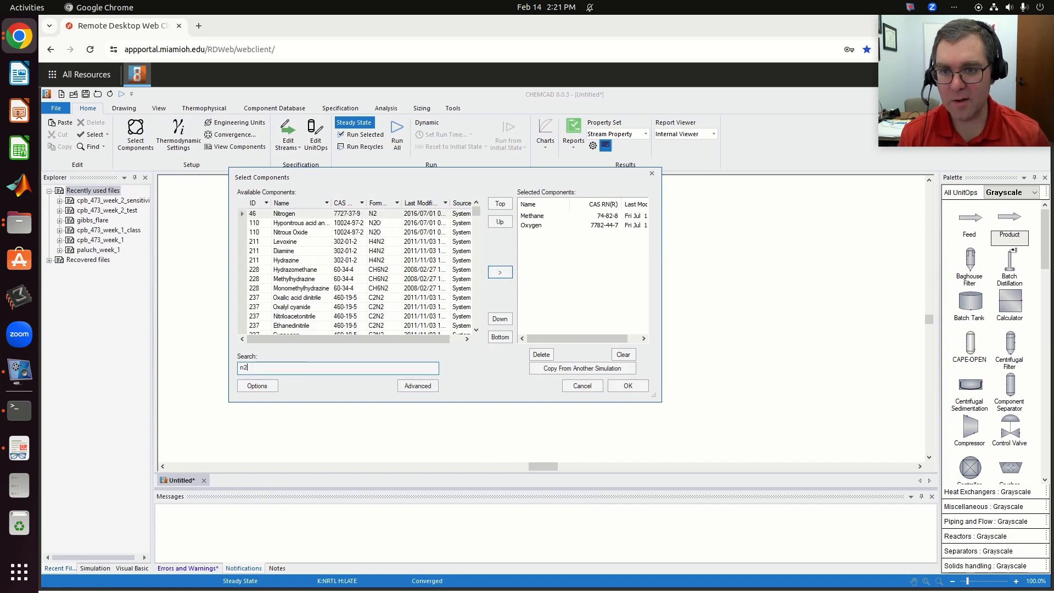
left_click(284, 215)
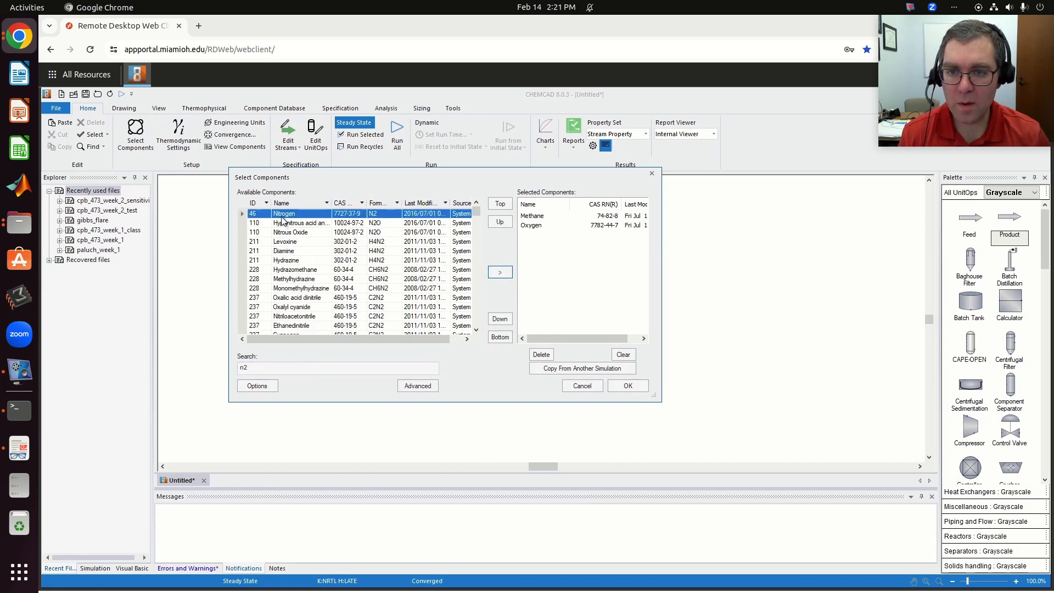
left_click(505, 277)
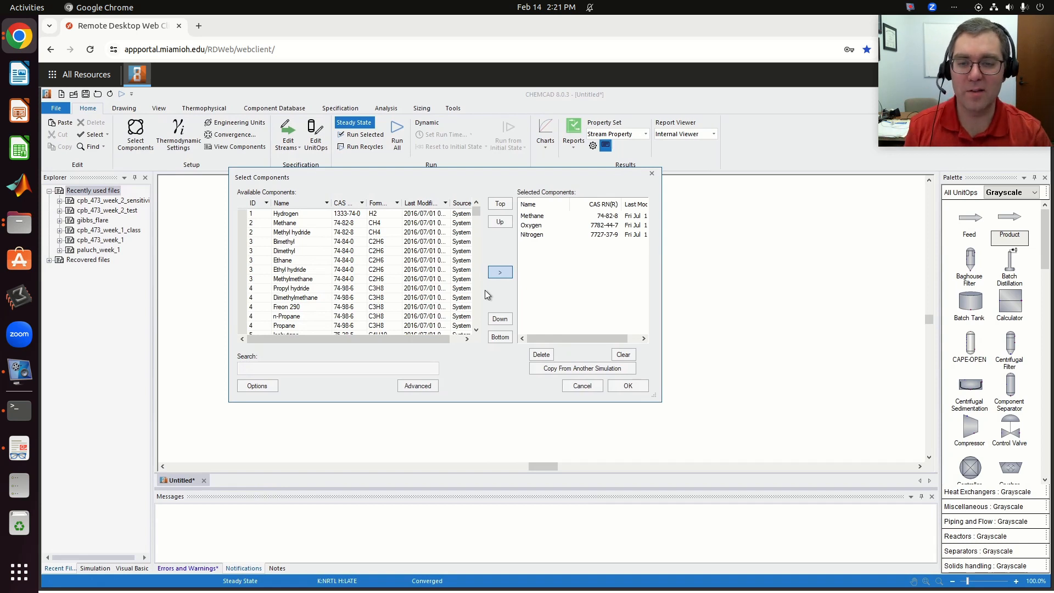
- Add the combustion products Carbon Dioxide and Water to the selected components
left_click(357, 369)
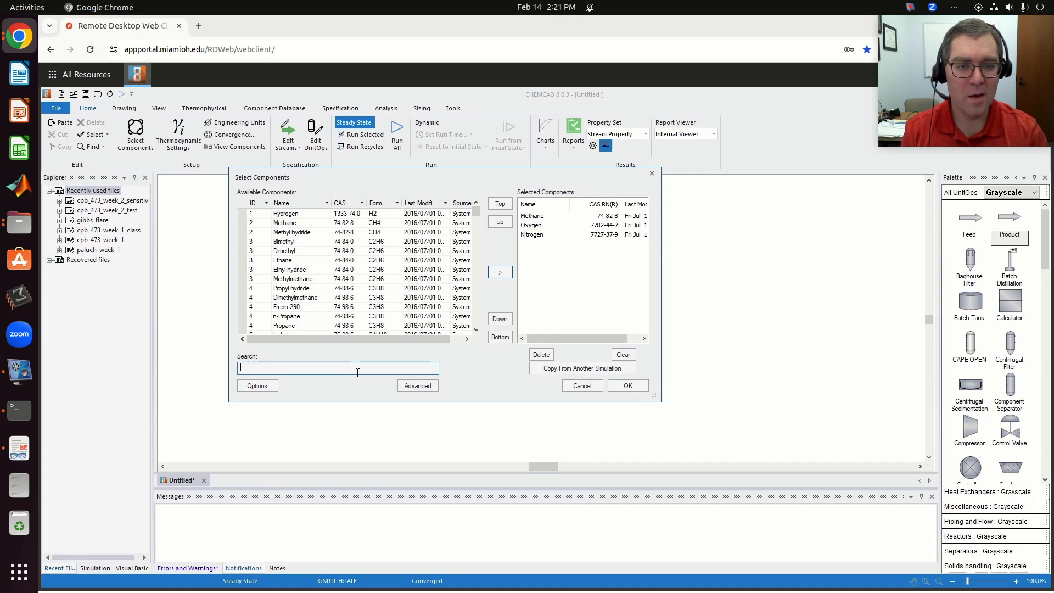
type("CO2")
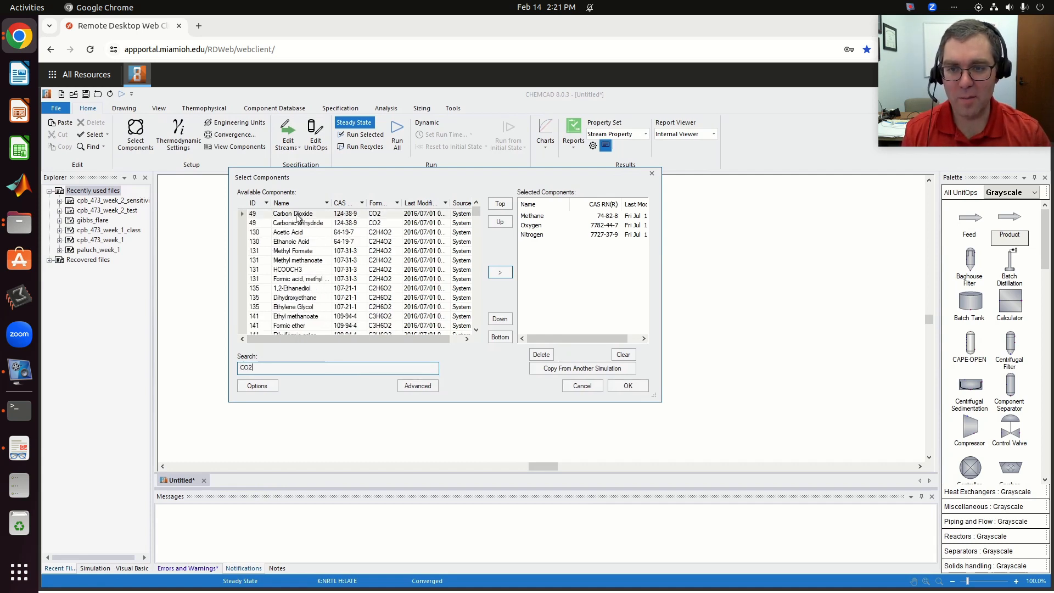
left_click(408, 215)
left_click(503, 273)
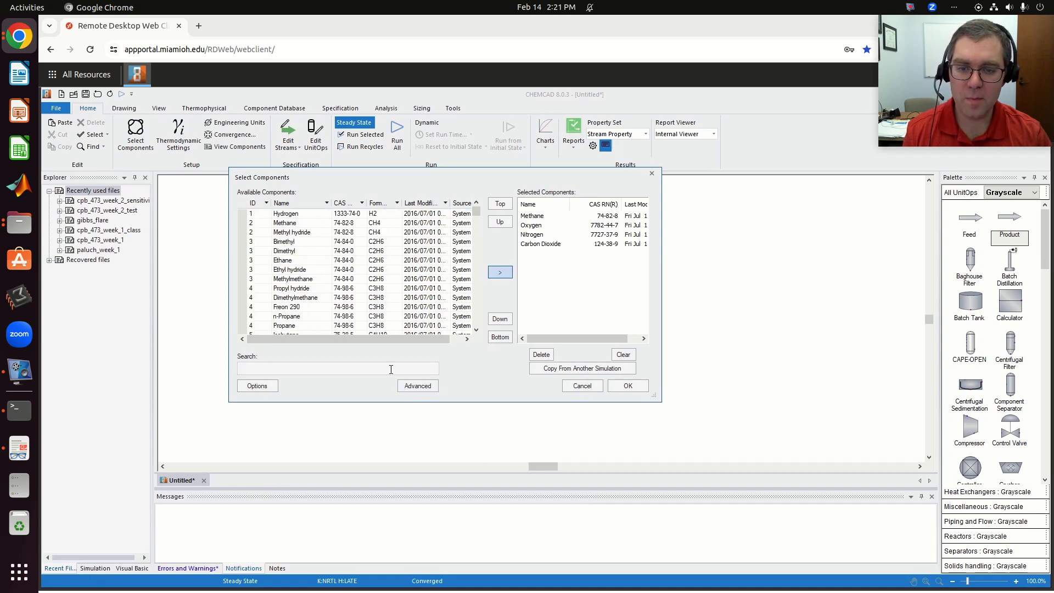
left_click(392, 368)
type("he")
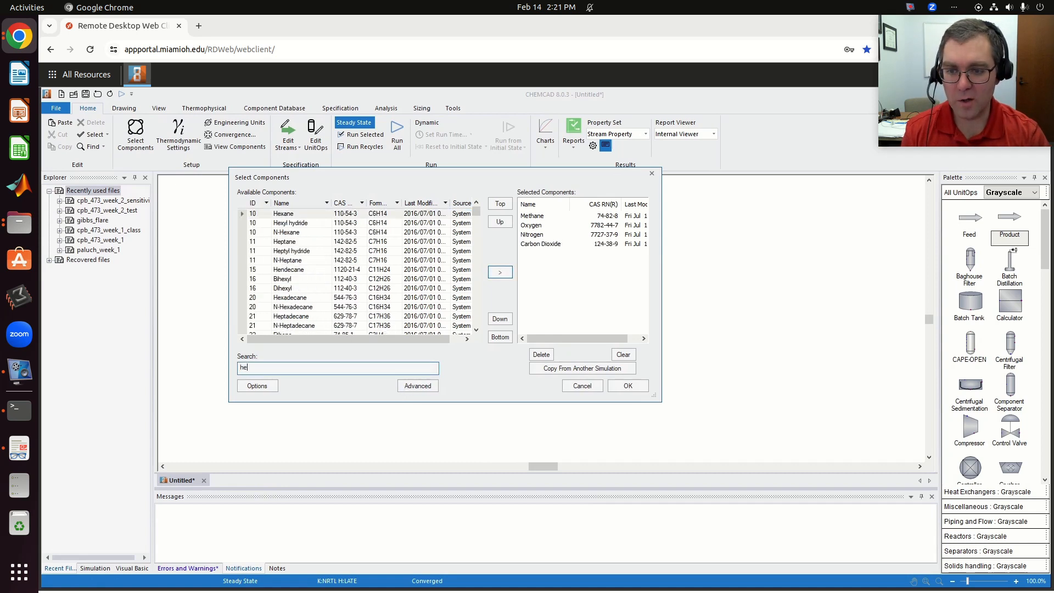
key("BackSpace")
key("BackSpace")
type("water")
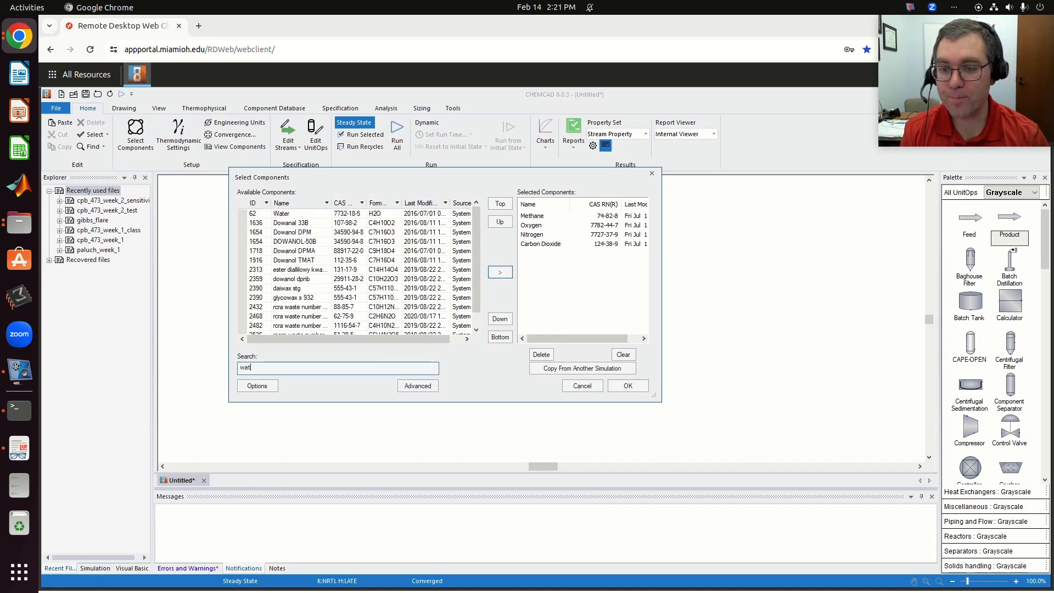
left_click(297, 213)
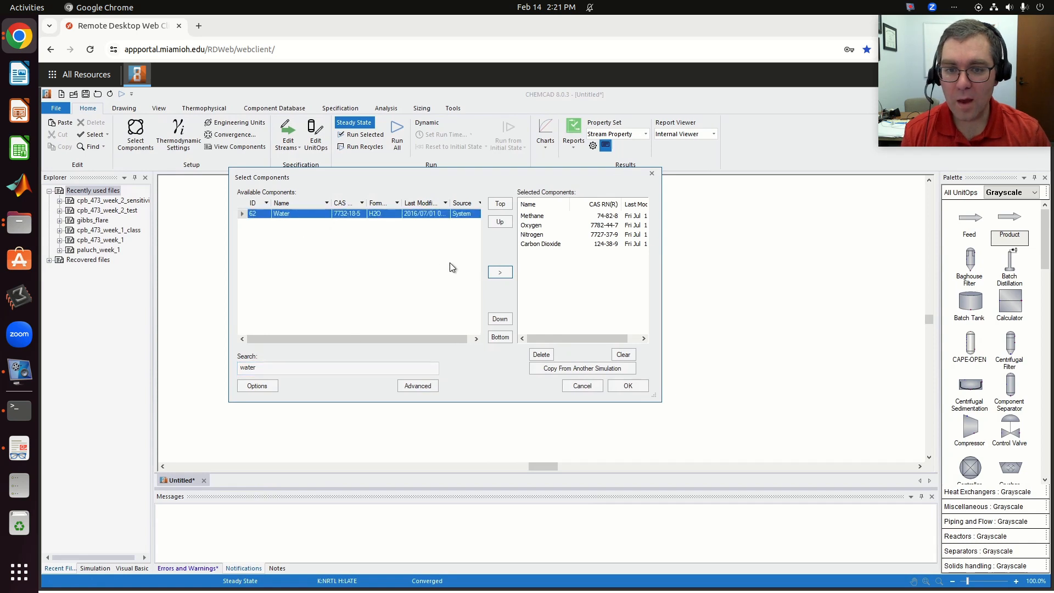
left_click(500, 272)
- Add Carbon Monoxide as a further possible product and confirm the component list
left_click(406, 367)
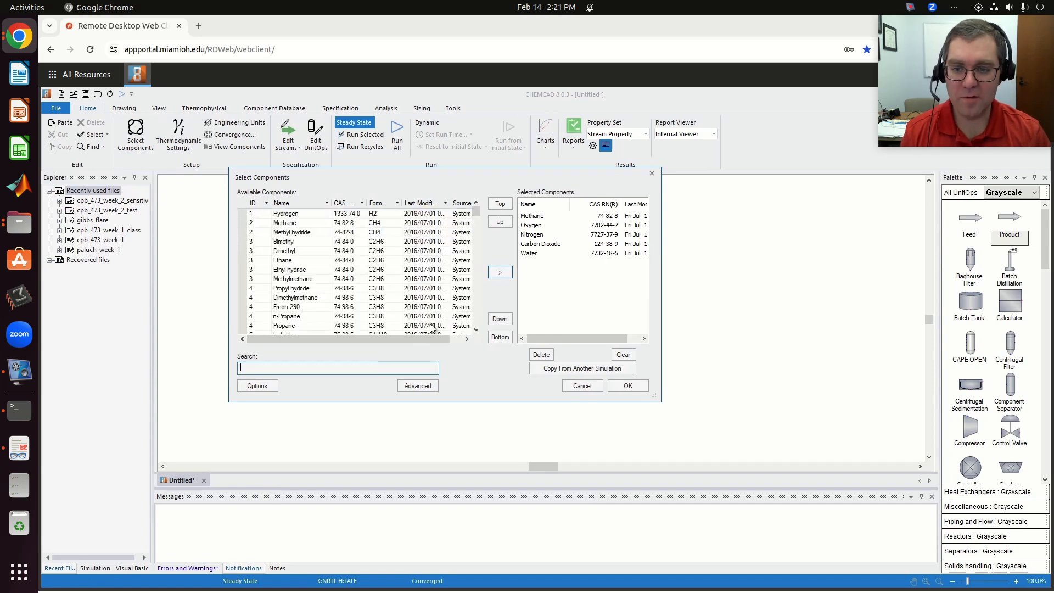
type("co")
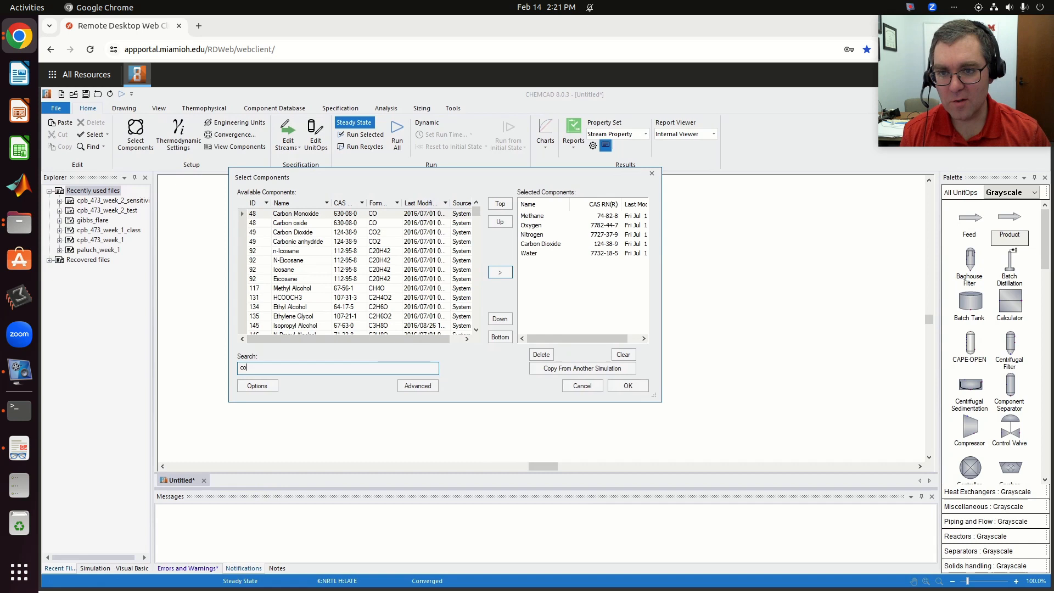
left_click(302, 214)
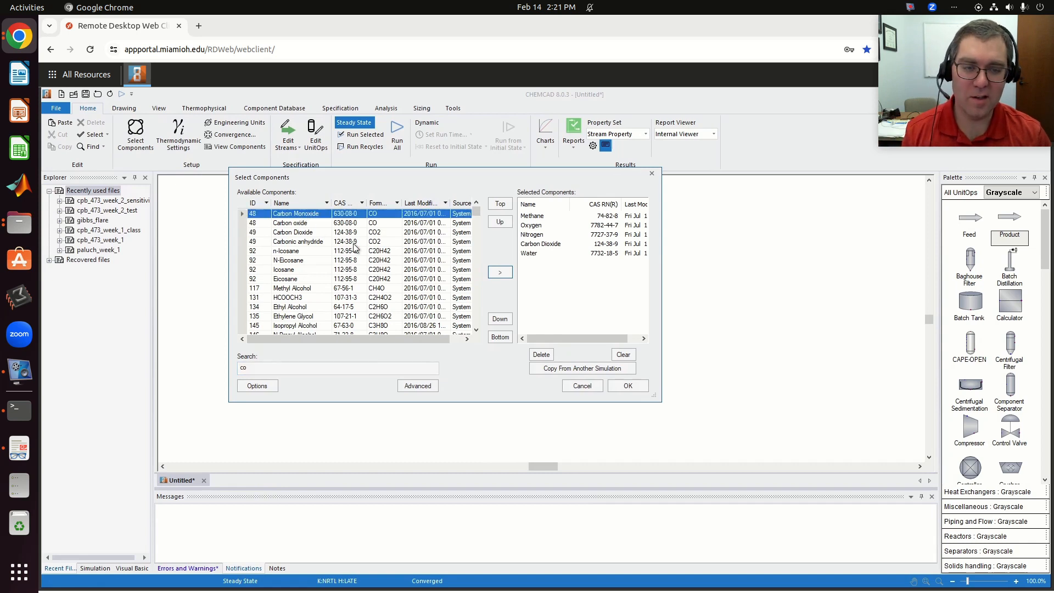
left_click(501, 273)
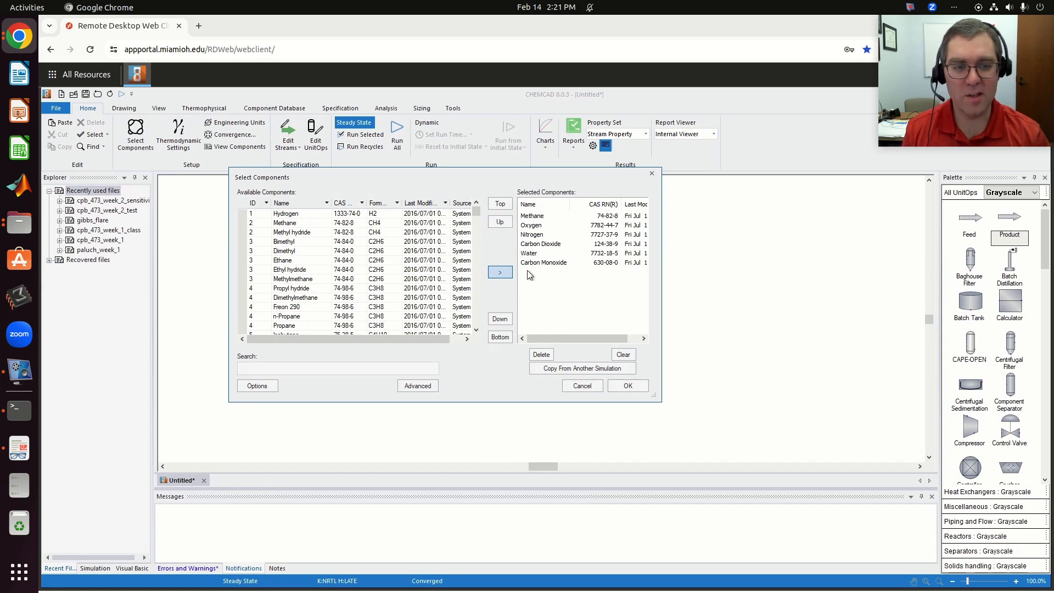
left_click(629, 384)
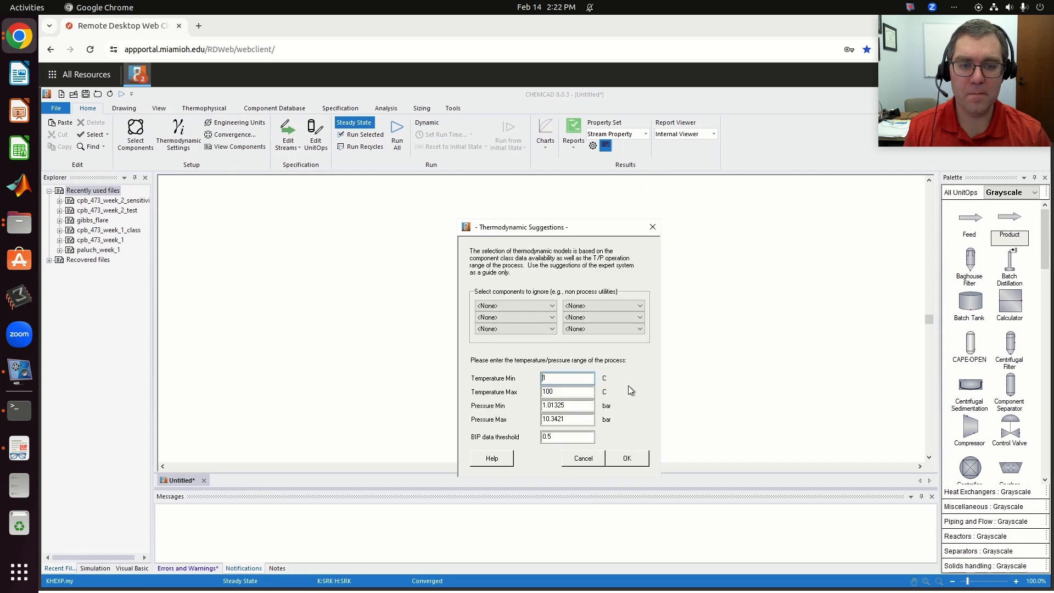
- Accept the default temperature and pressure ranges and the suggested thermodynamic models, K = VAP and H = SRK
left_click(635, 459)
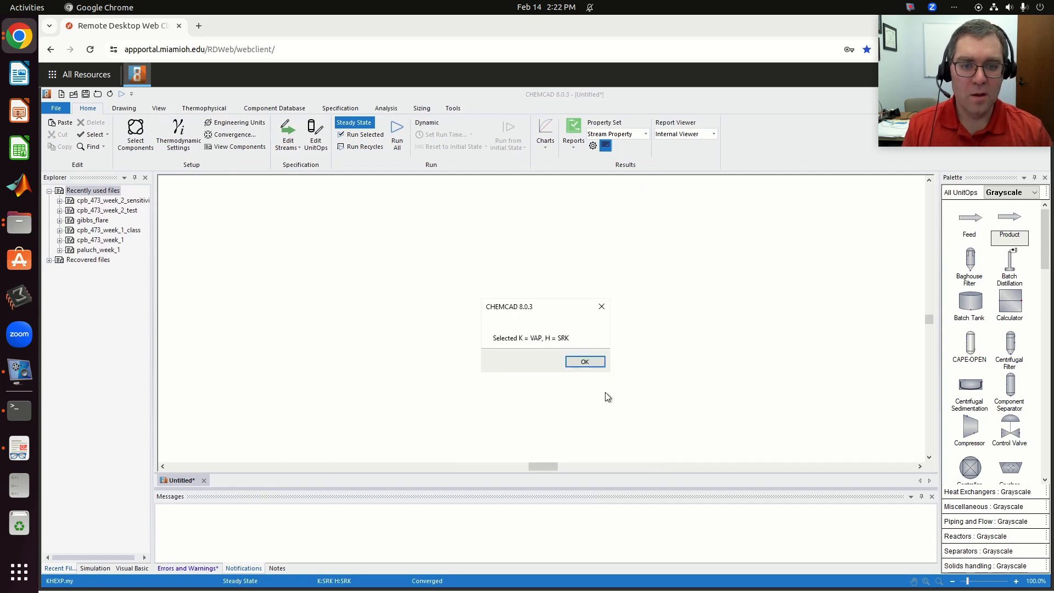
left_click(585, 361)
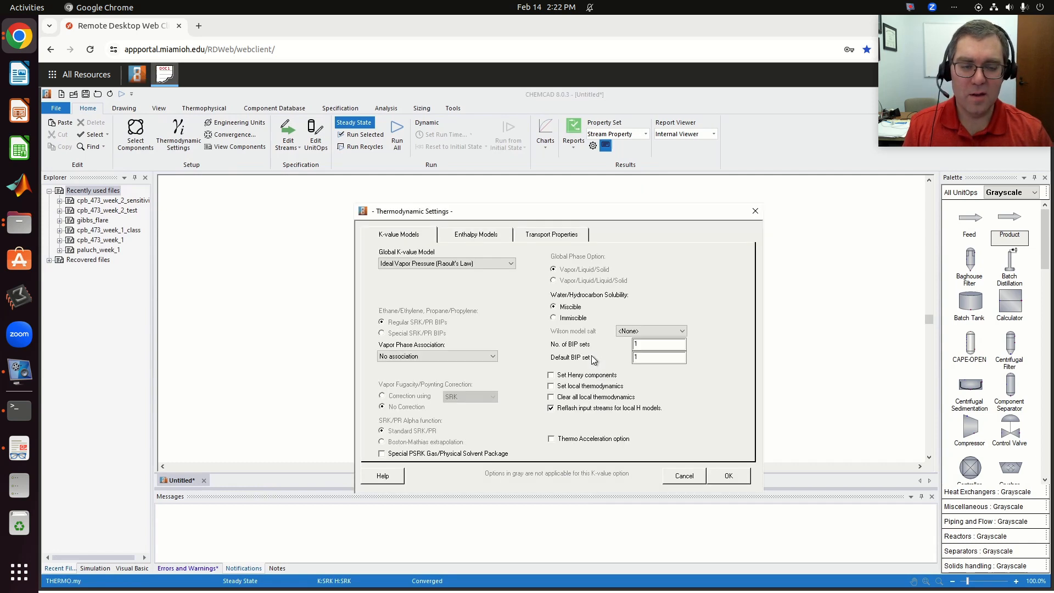
left_click(726, 475)
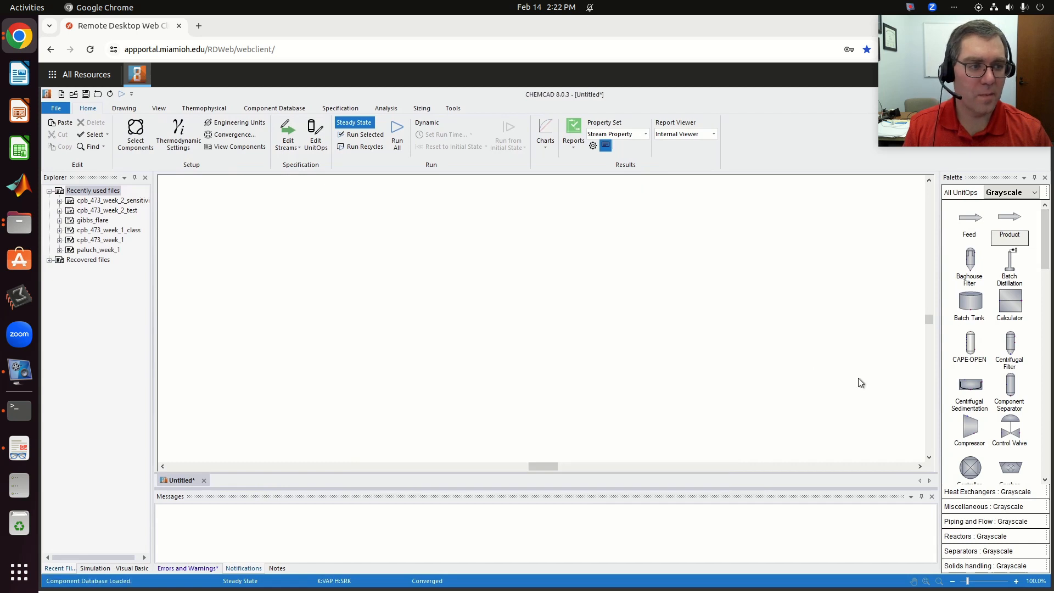
- Place a Gibbs Reactor near the centre of the empty flowsheet
left_click(989, 537)
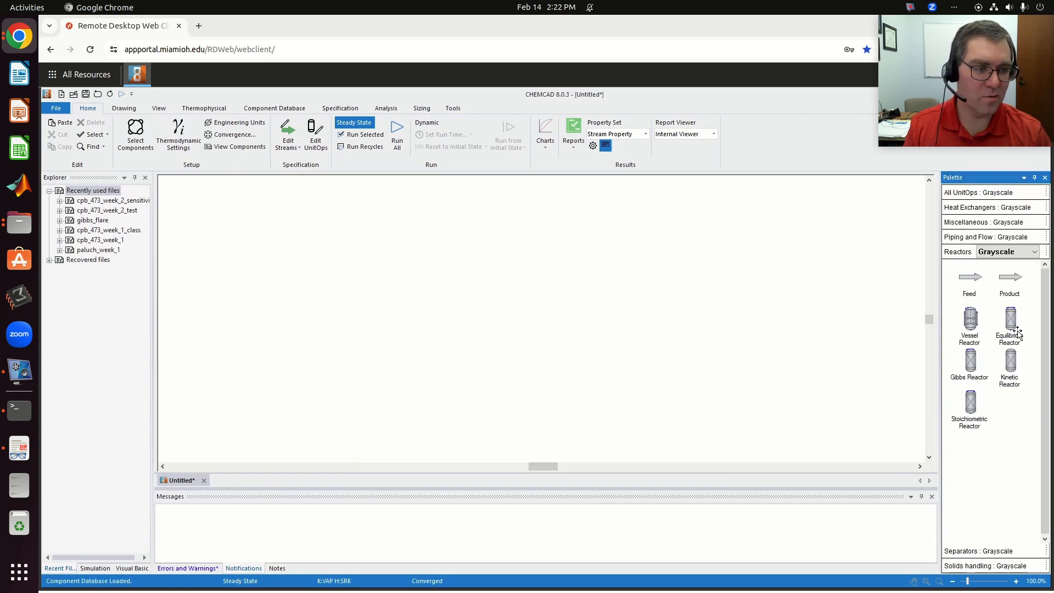
left_click(970, 363)
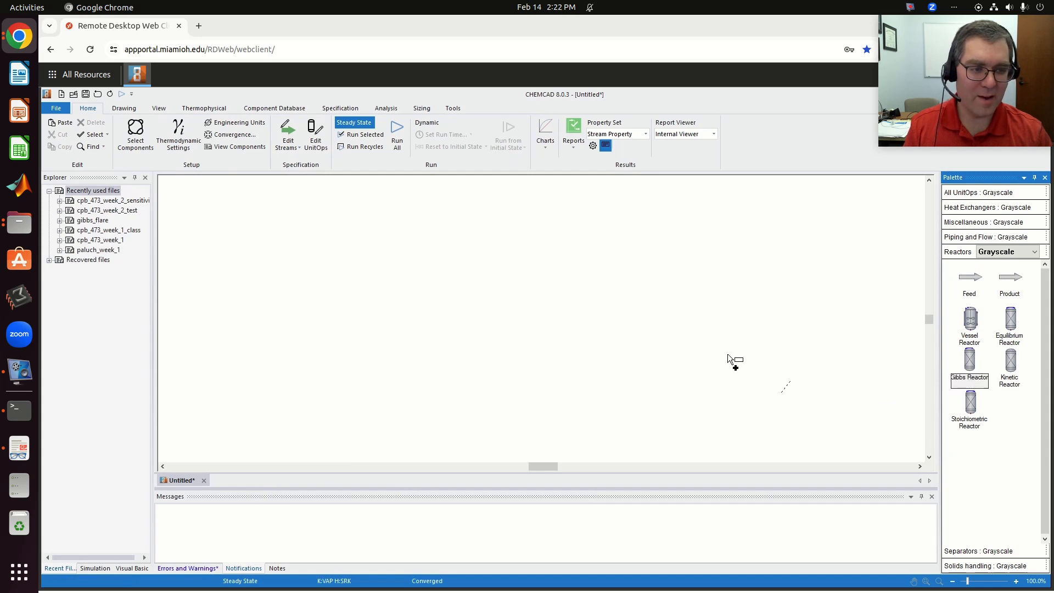
left_click(482, 298)
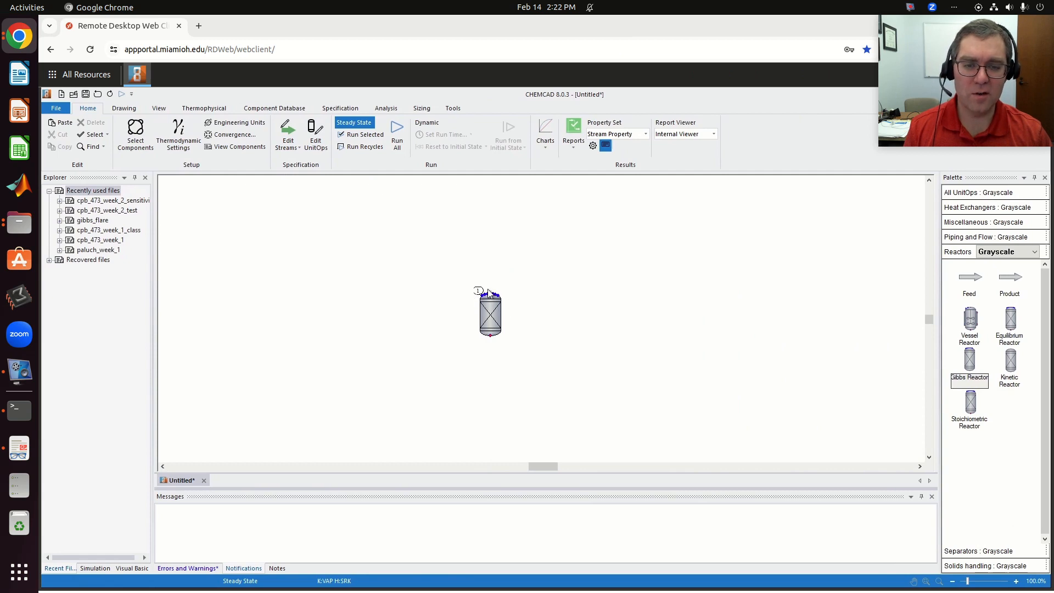
- Place a Mixer from the full unit operation list directly above the Gibbs reactor
left_click(968, 192)
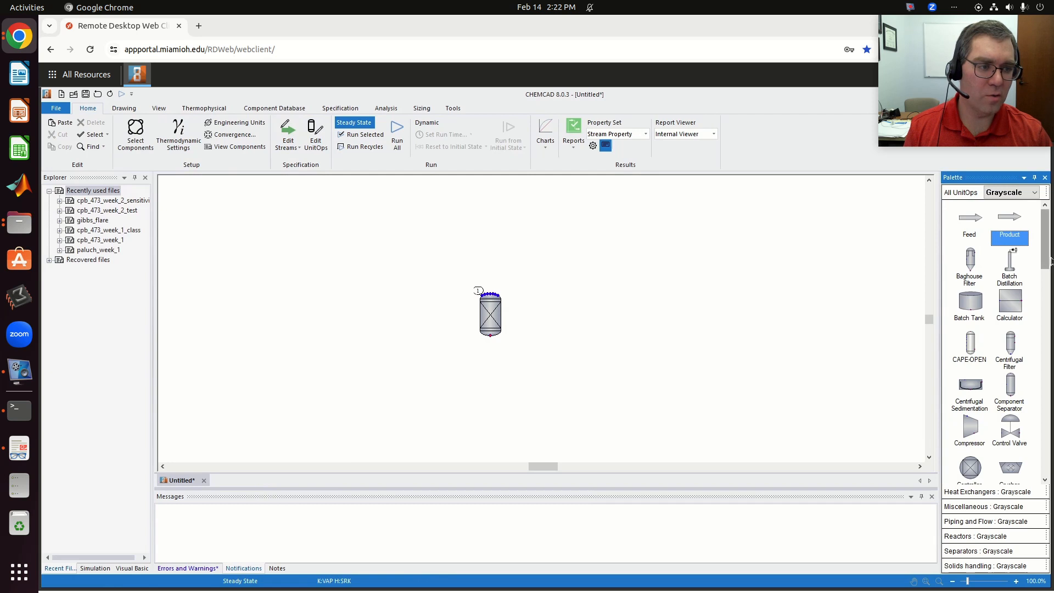
left_click_drag(1045, 257, 1048, 285)
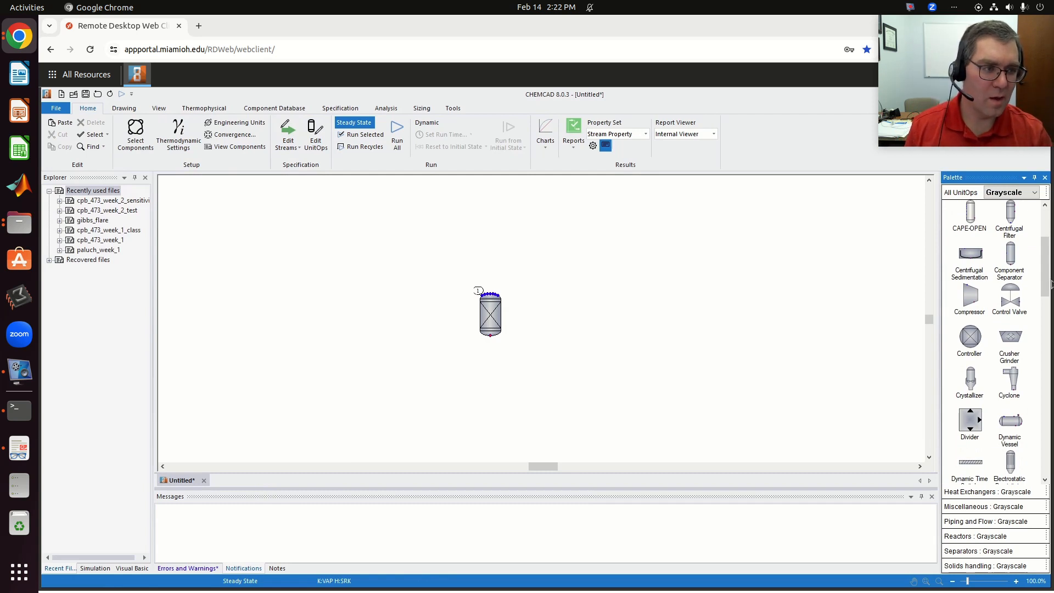
left_click_drag(1048, 284, 1045, 319)
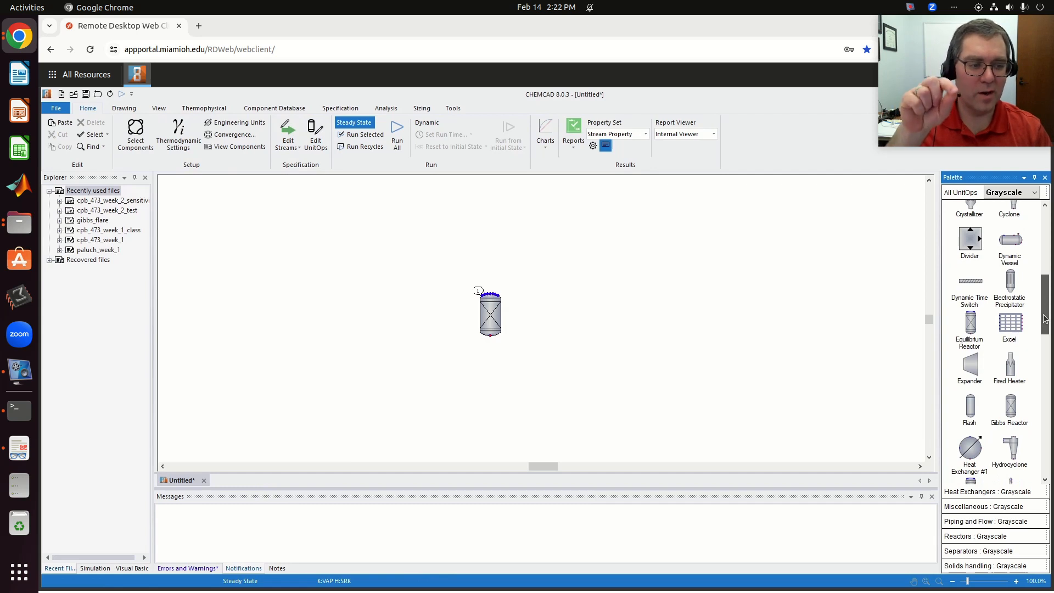
left_click_drag(1044, 318, 1044, 349)
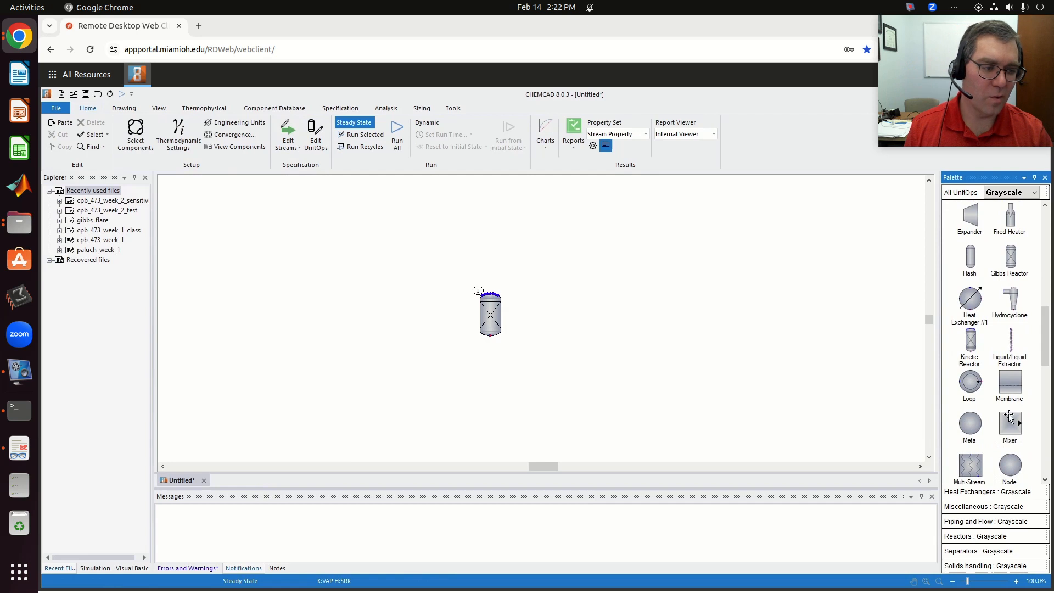
left_click(1009, 418)
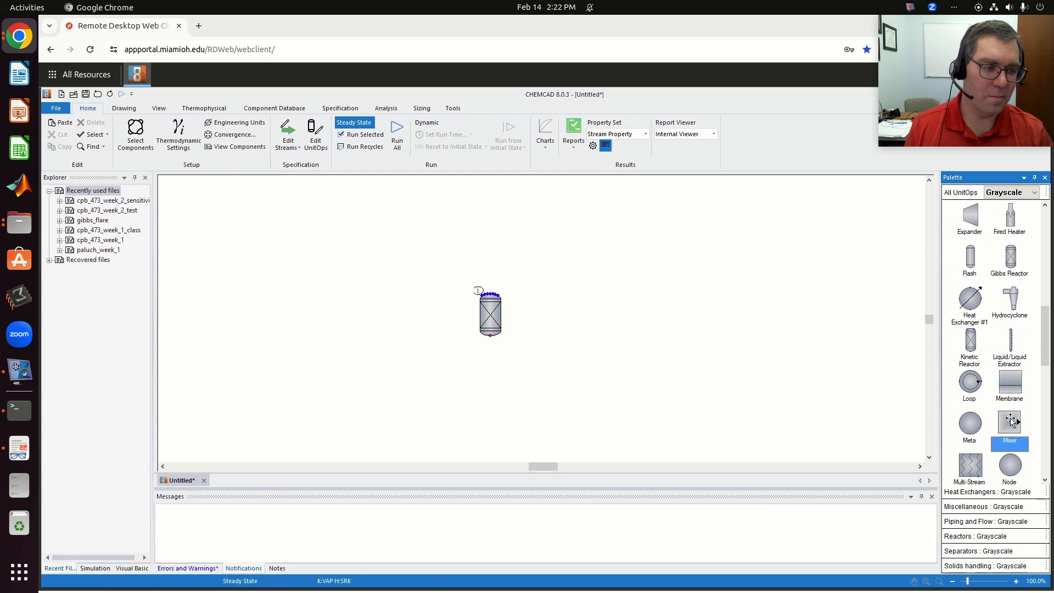
left_click(490, 250)
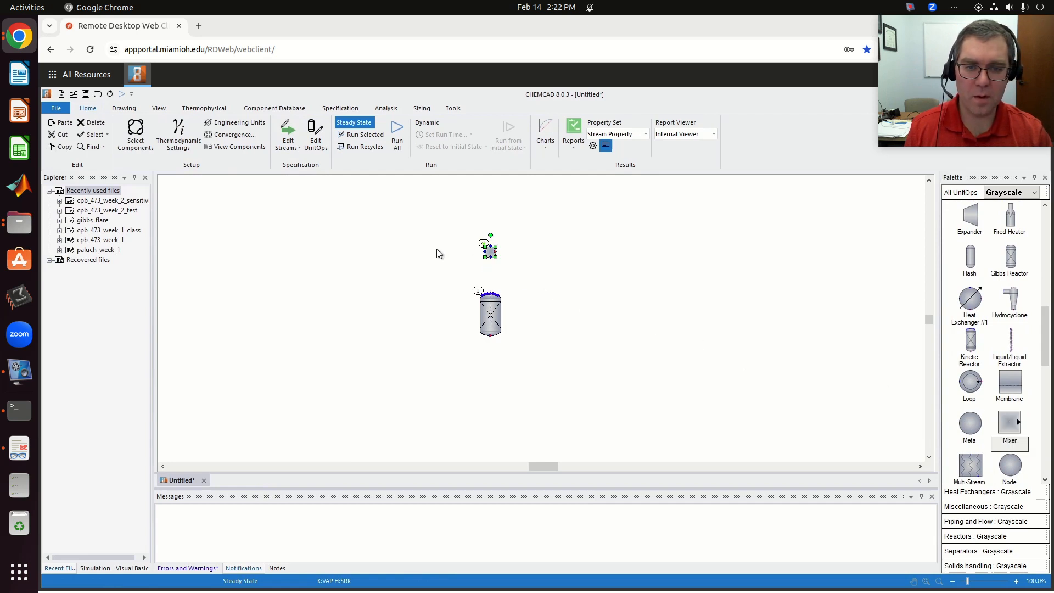
- Rotate the mixer clockwise and connect its outlet to an inlet of the Gibbs reactor
left_click(490, 255)
right_click(490, 255)
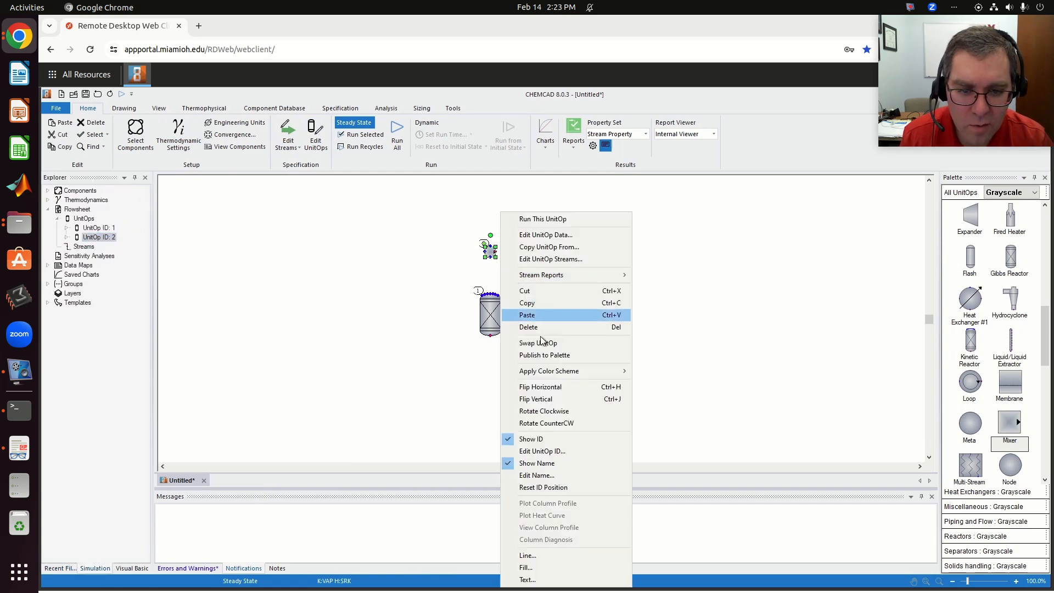
left_click(547, 410)
left_click(524, 268)
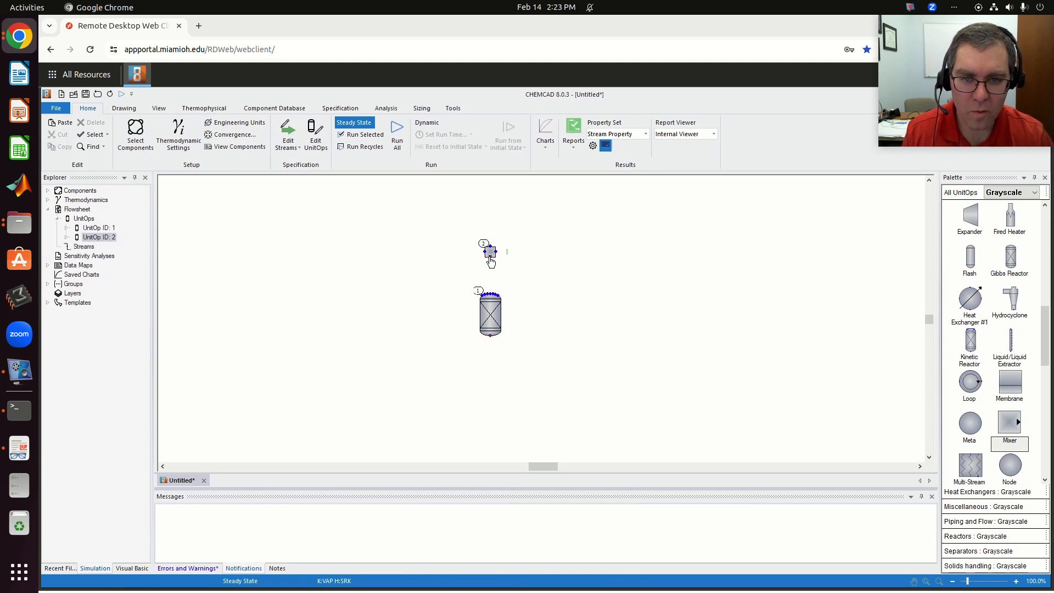
left_click(493, 290)
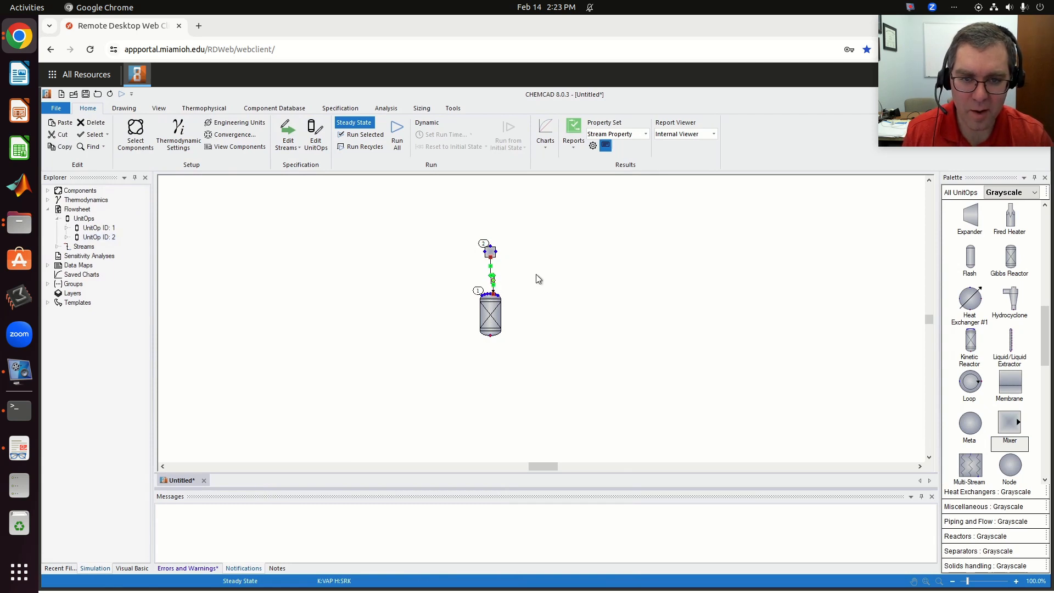
- Place two Feed arrows to the left of the mixer, one level with it and one higher up
left_click_drag(1045, 332, 1044, 236)
left_click(976, 221)
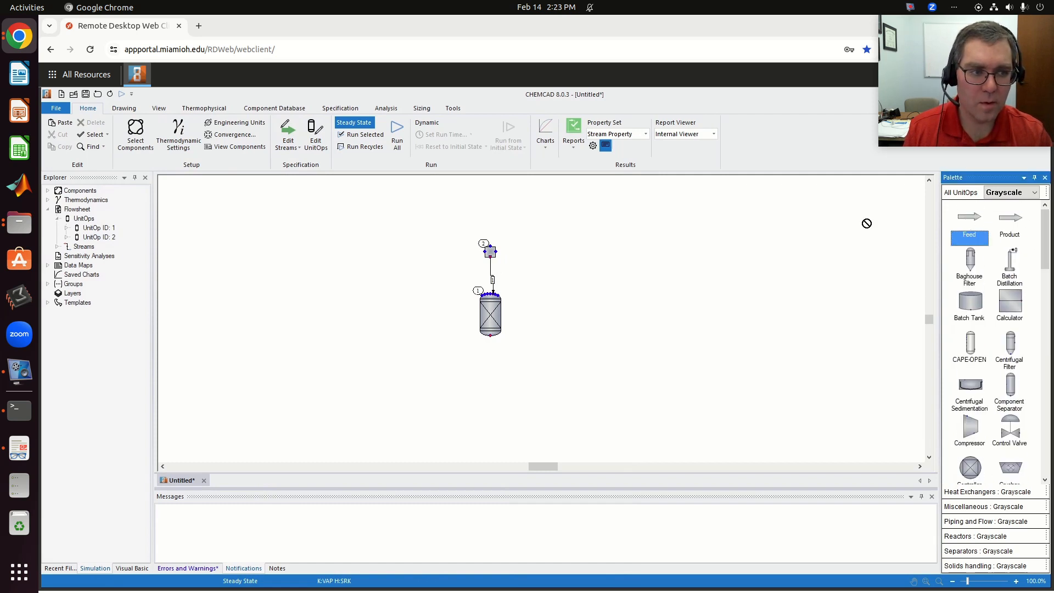
left_click(403, 241)
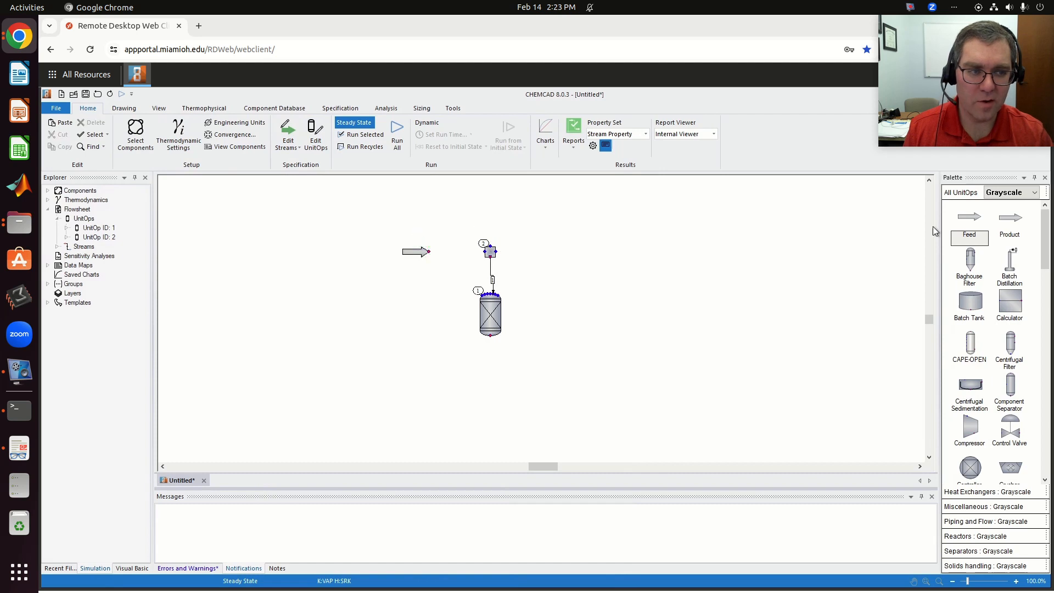
left_click(967, 220)
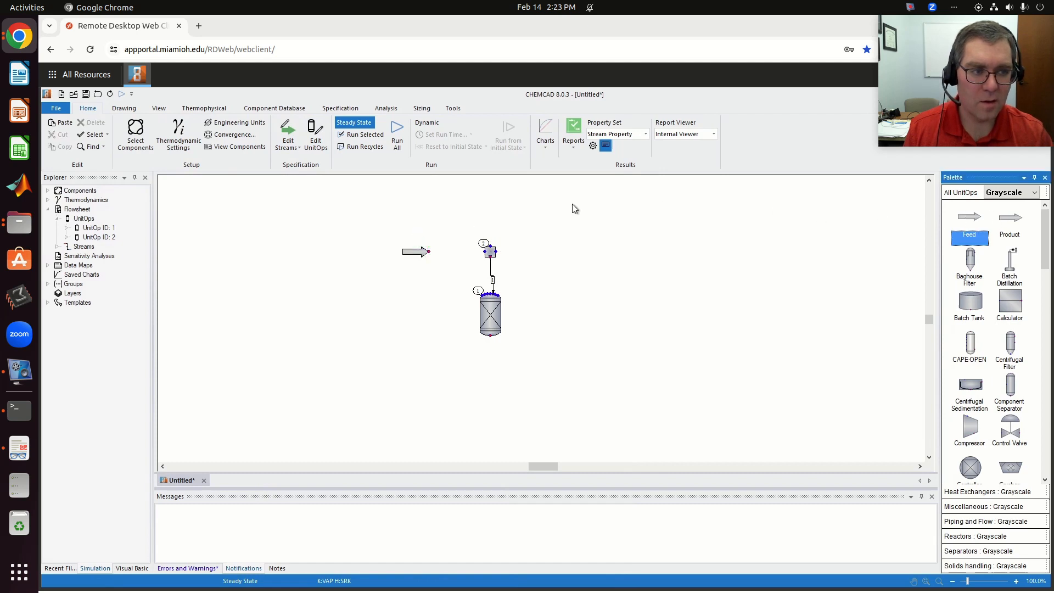
left_click_drag(972, 215, 408, 208)
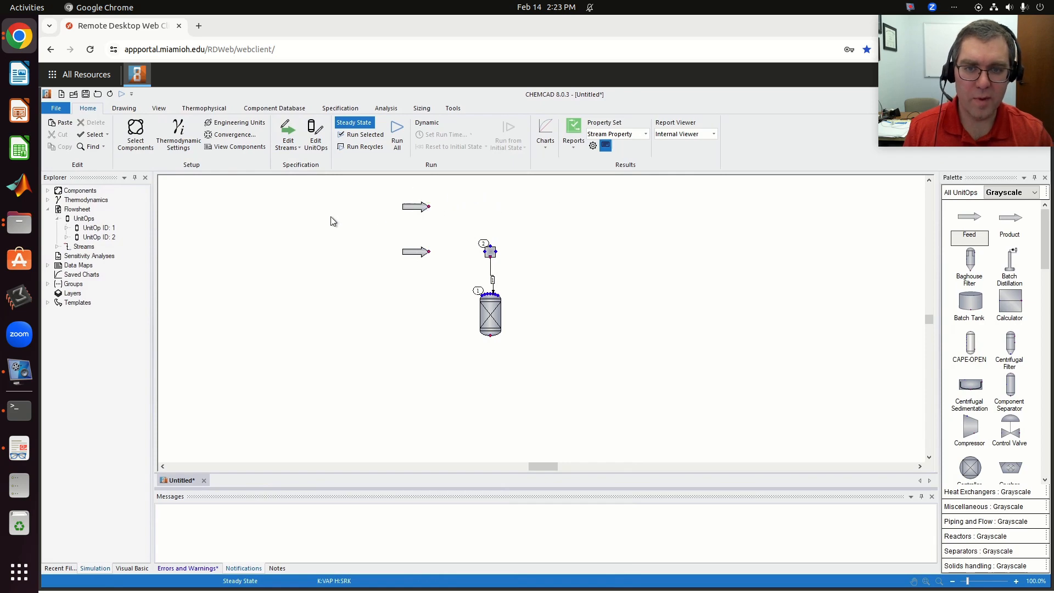
- Check the Gibbs reactor problem statement in the Document Viewer and connect both feed arrows to separate mixer inlets
key("alt+Tab")
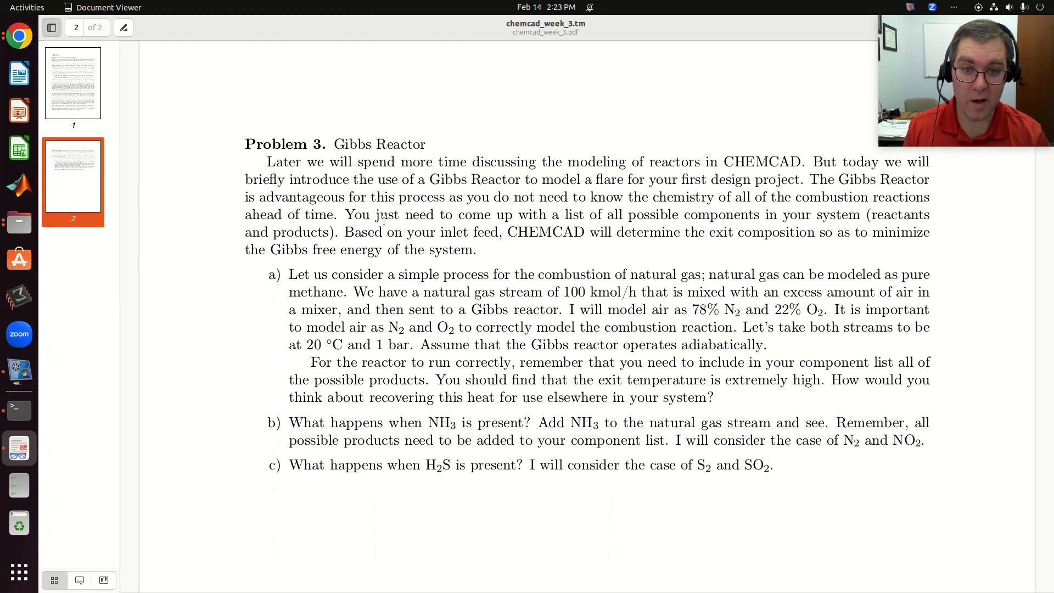
key("alt+Tab")
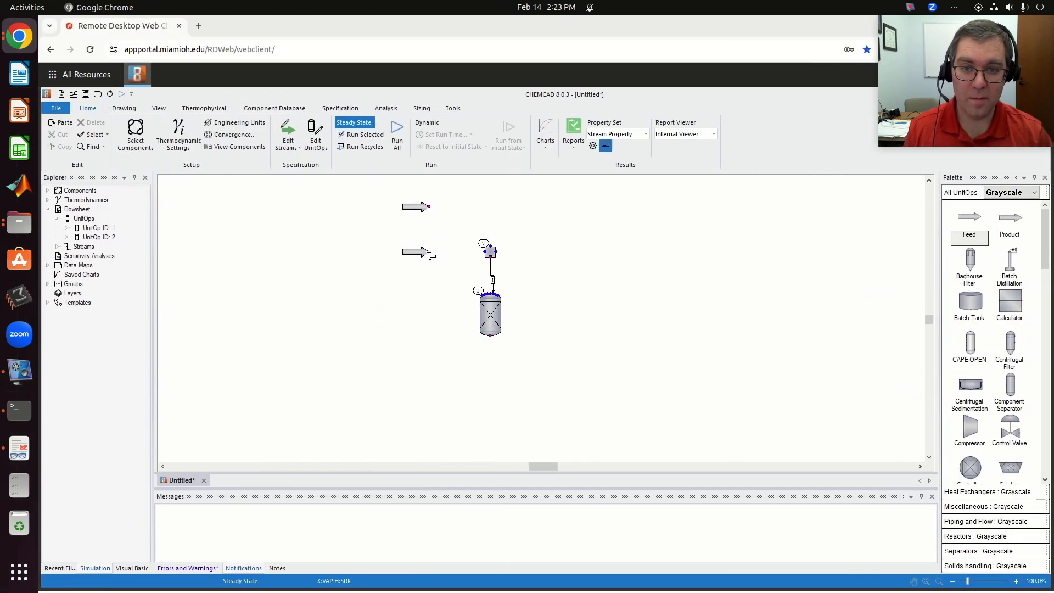
left_click(421, 254)
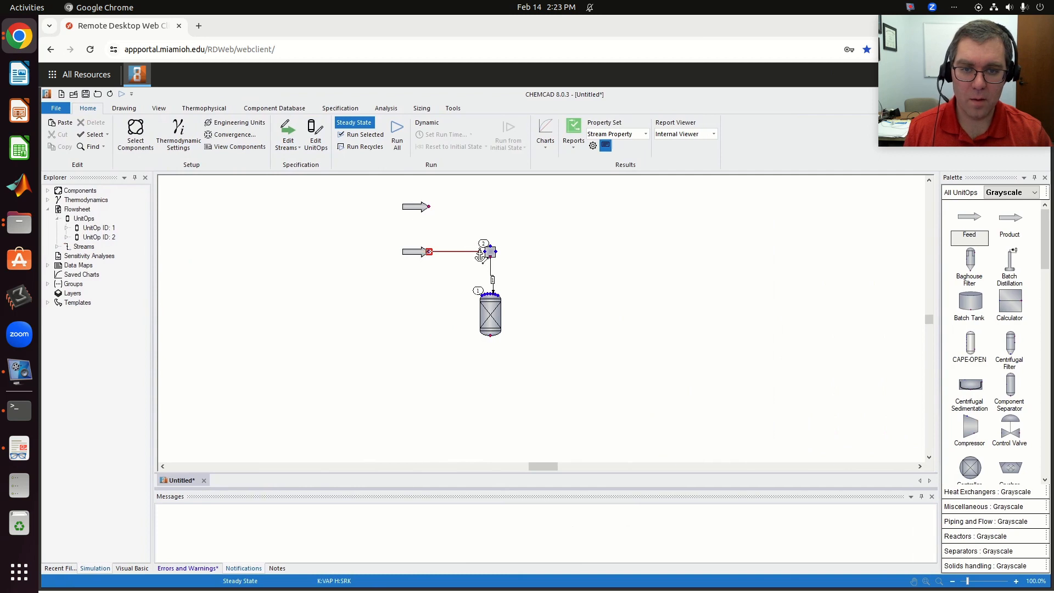
left_click(483, 251)
left_click(423, 208)
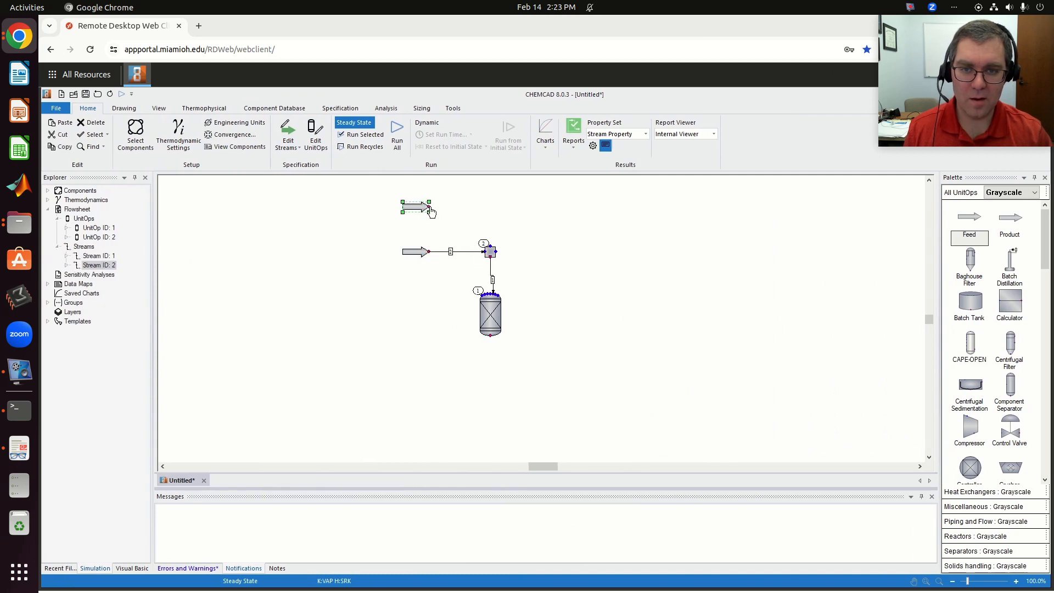
left_click(487, 248)
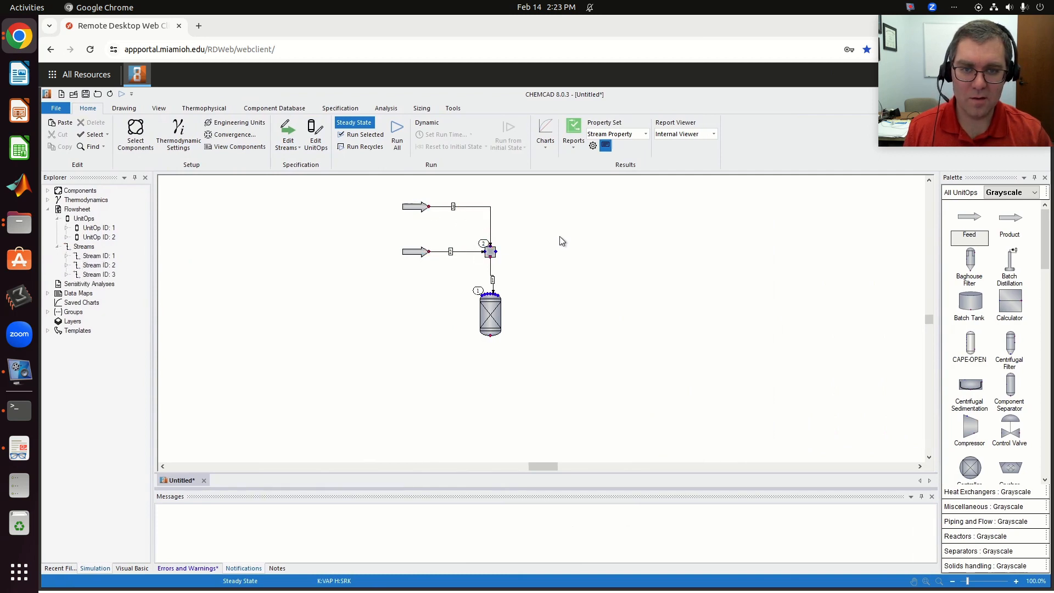
- Place a Product arrow below and to the right of the Gibbs reactor and connect the reactor outlet to it
left_click(1009, 219)
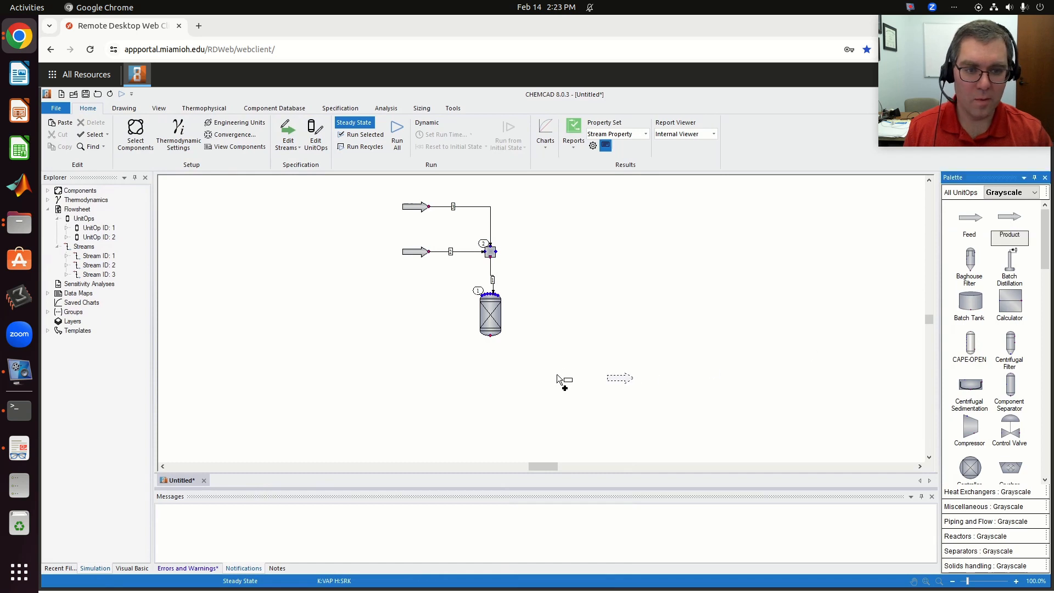
left_click(512, 373)
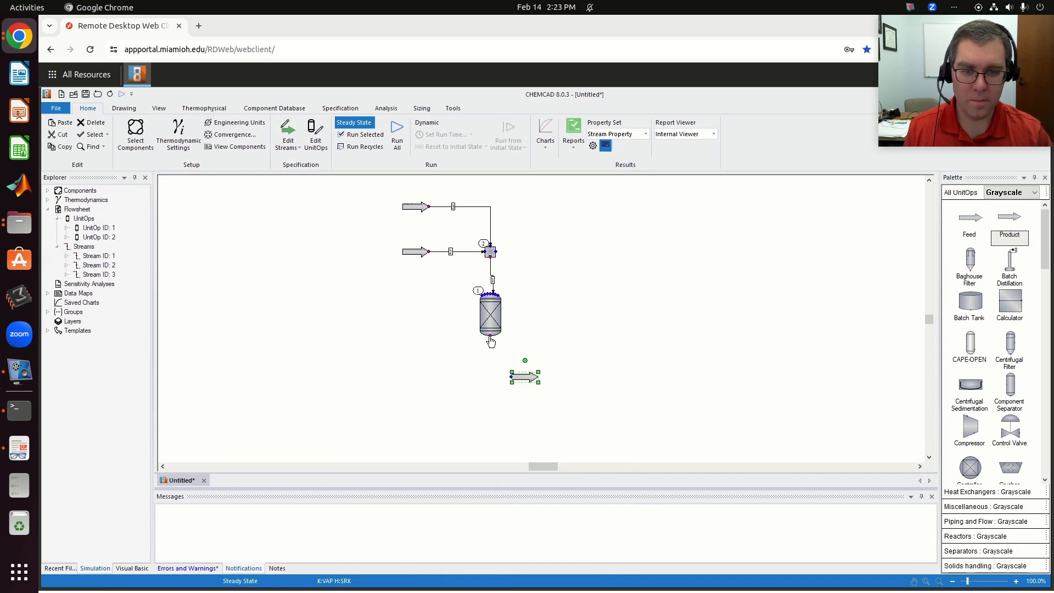
left_click(490, 336)
left_click(512, 376)
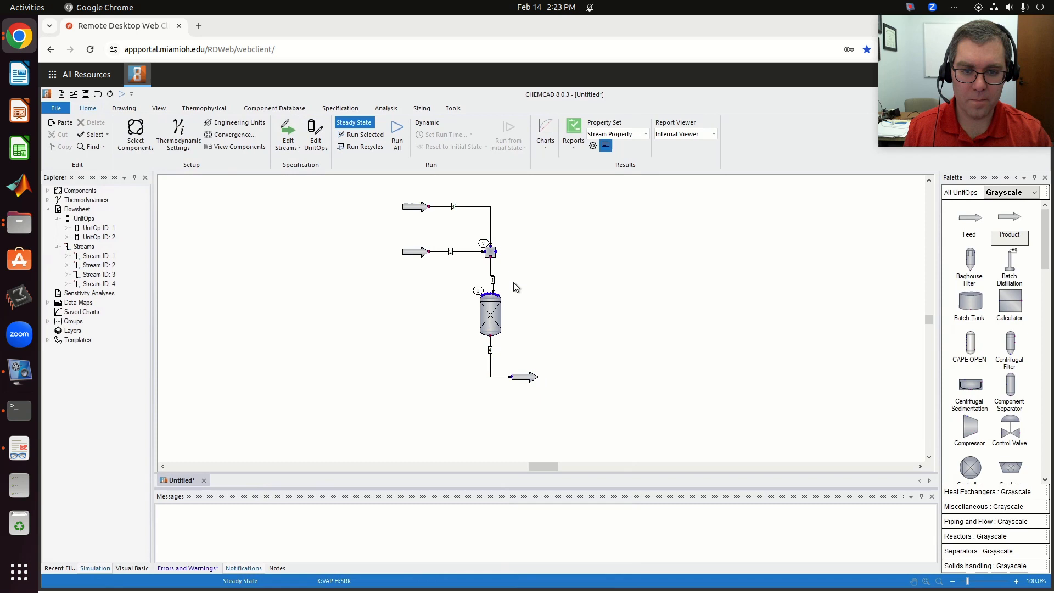
- Name the upper feed stream "air in" and set its temperature to 20 °C and pressure to 1 bar
double_click(417, 208)
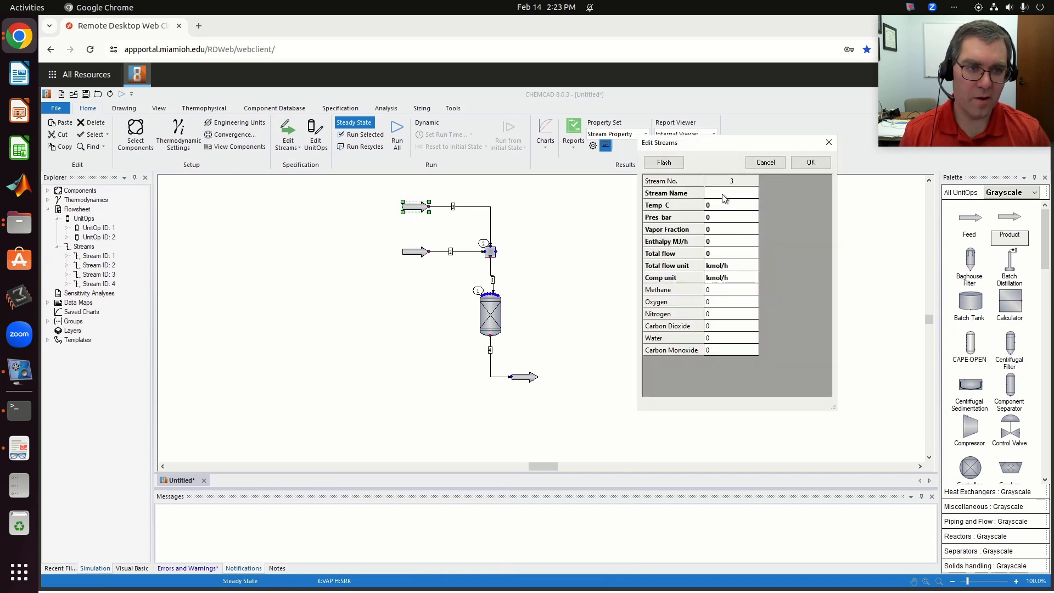
left_click(723, 193)
type("air in")
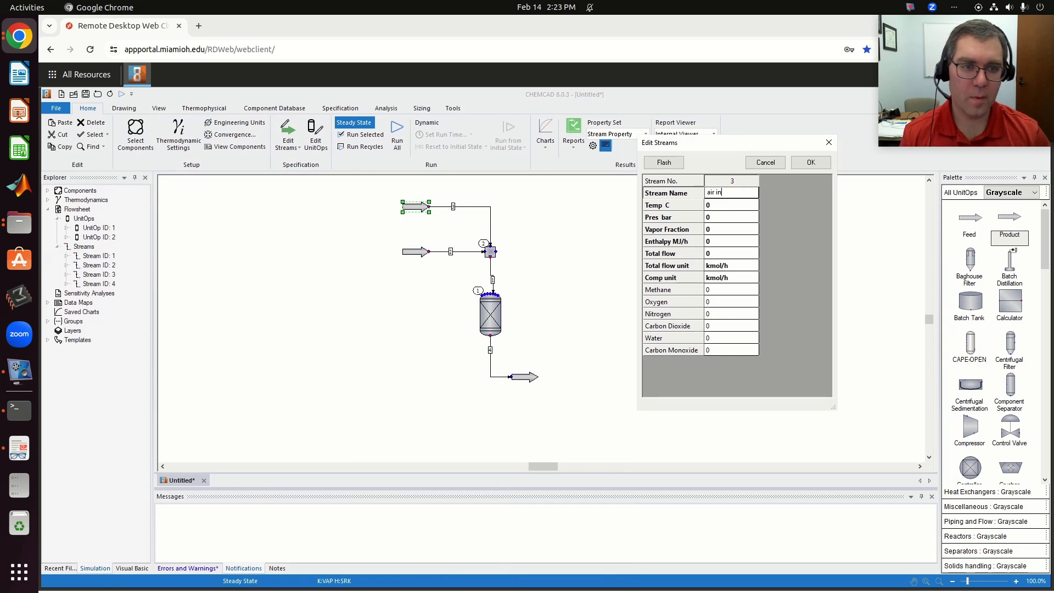
left_click(710, 205)
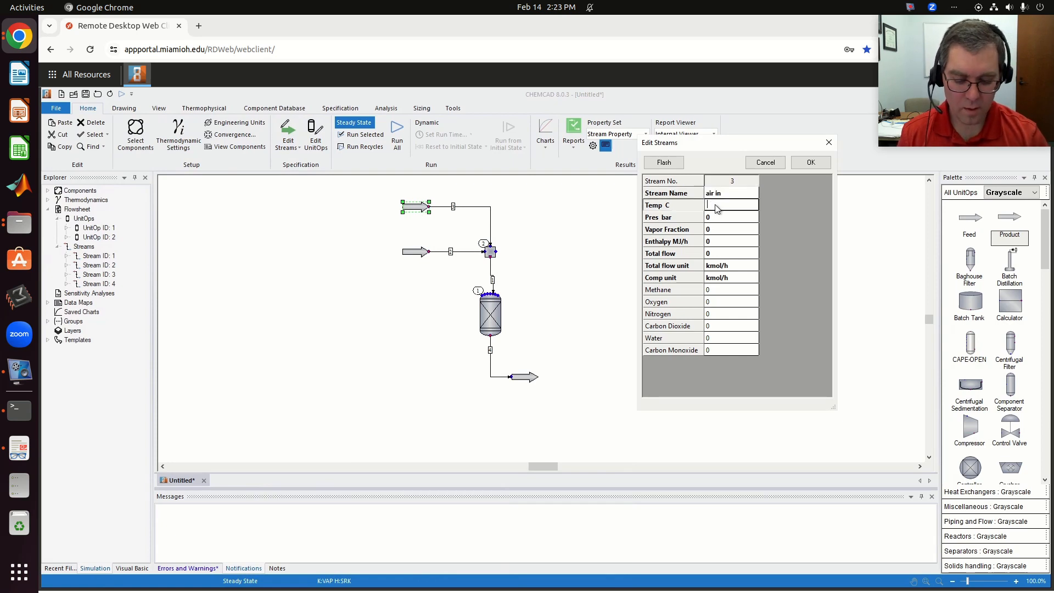
type("20")
left_click(729, 217)
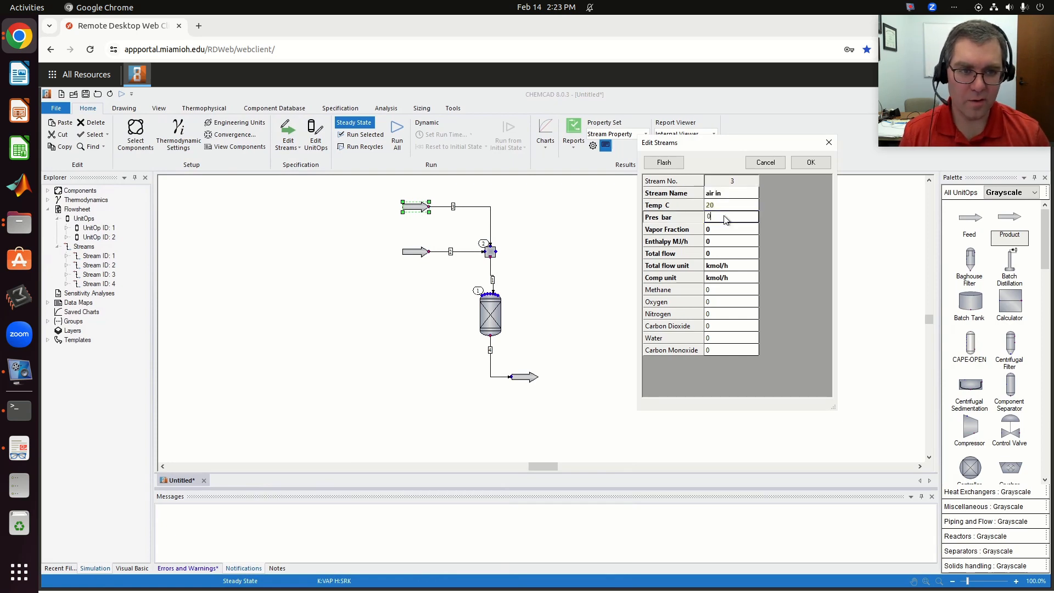
type("1")
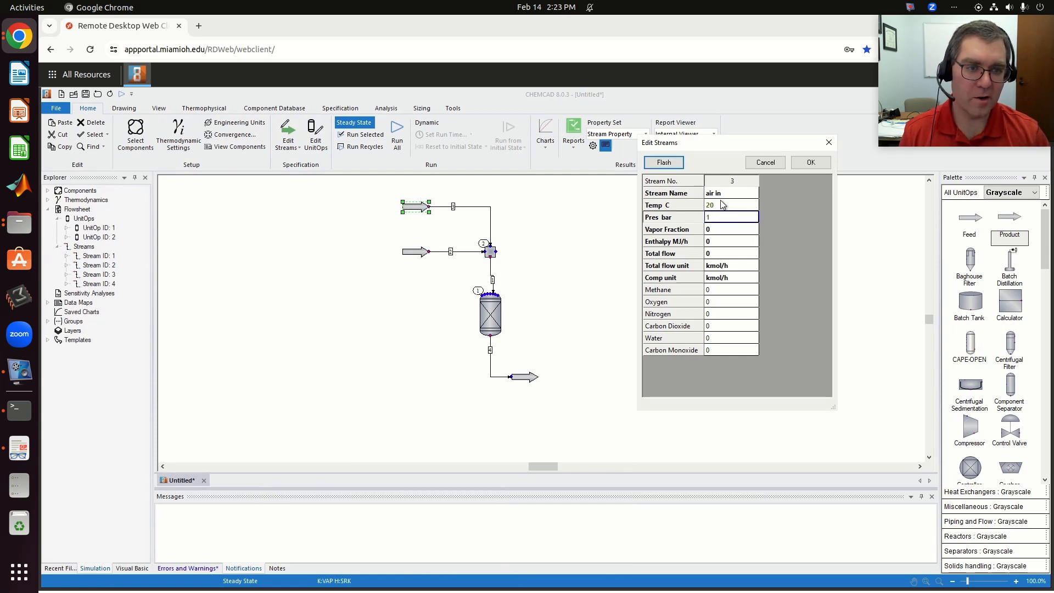
- Define the air composition in mole fractions as 0.78 nitrogen and 0.22 oxygen, and flash the stream
left_click(738, 278)
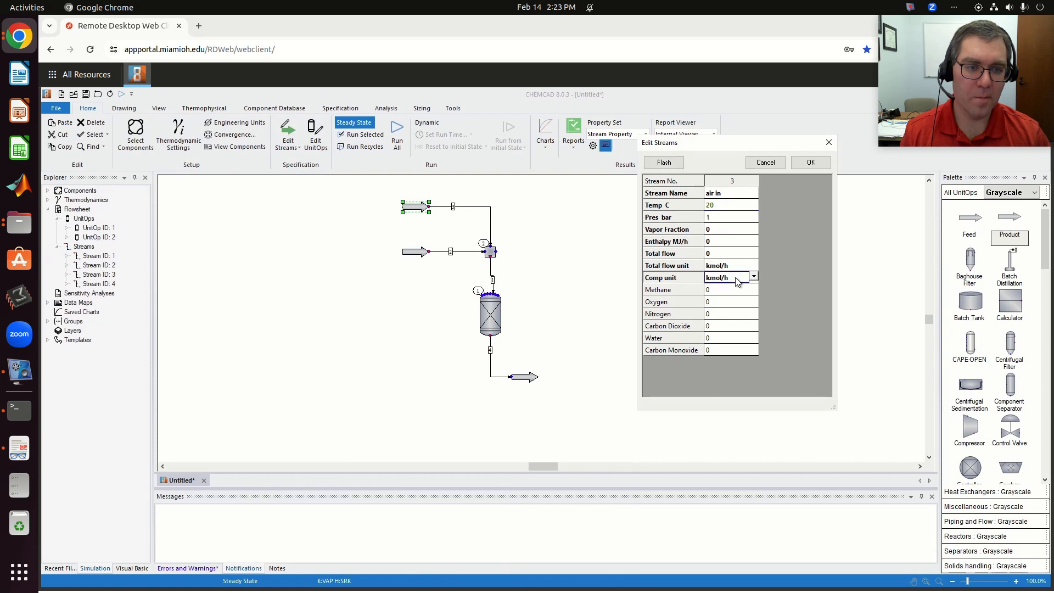
left_click(754, 278)
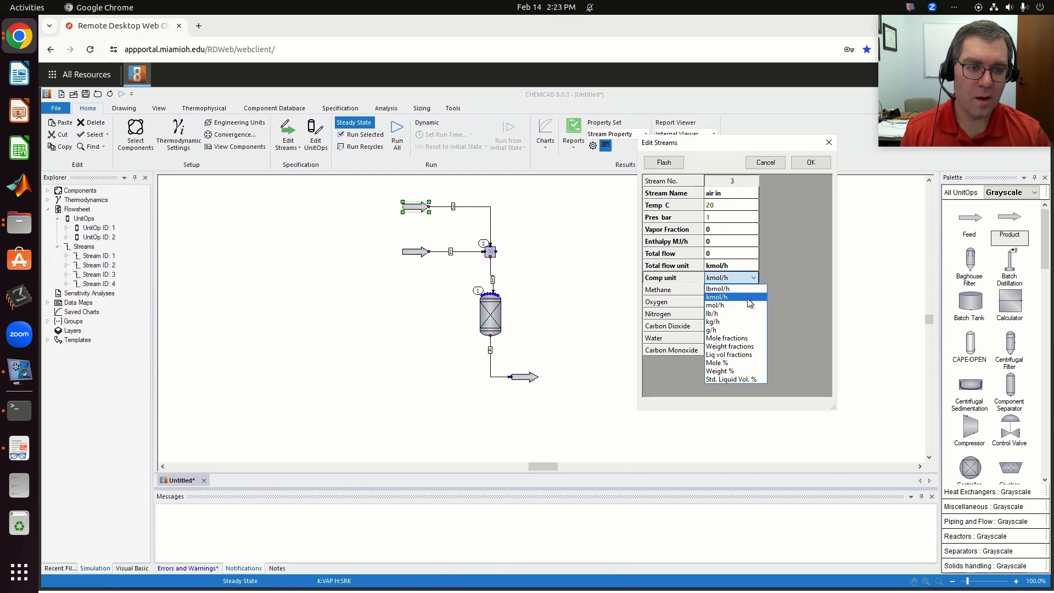
left_click(743, 339)
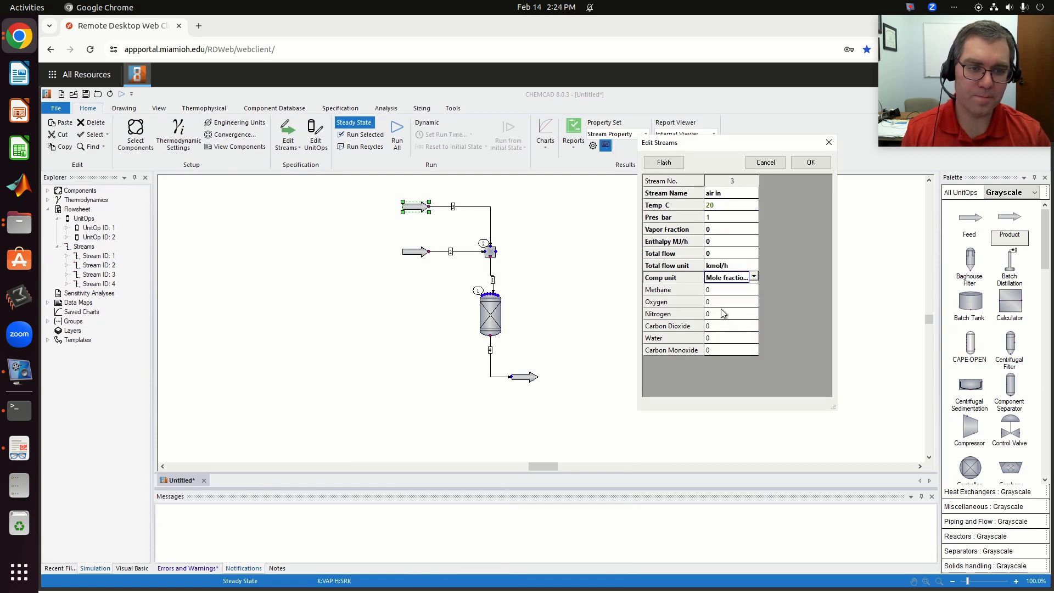
left_click(716, 302)
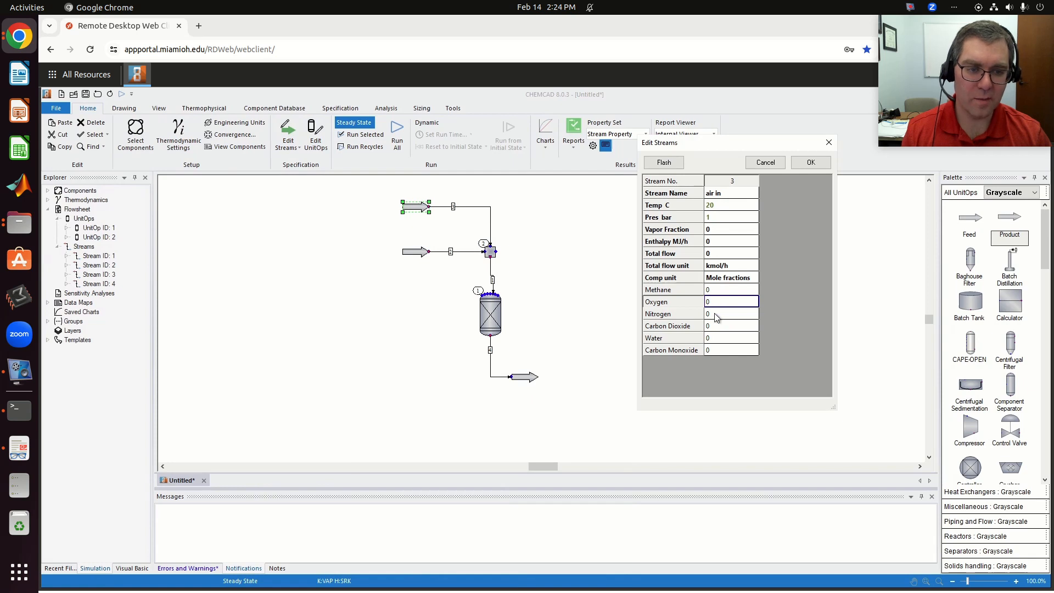
left_click(717, 315)
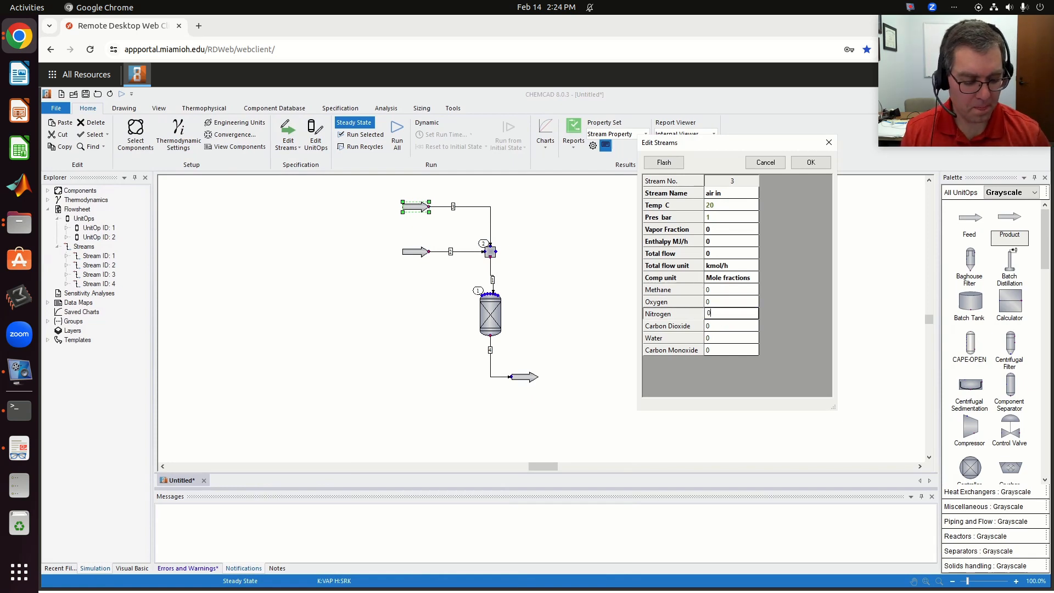
left_click(717, 303)
key("BackSpace")
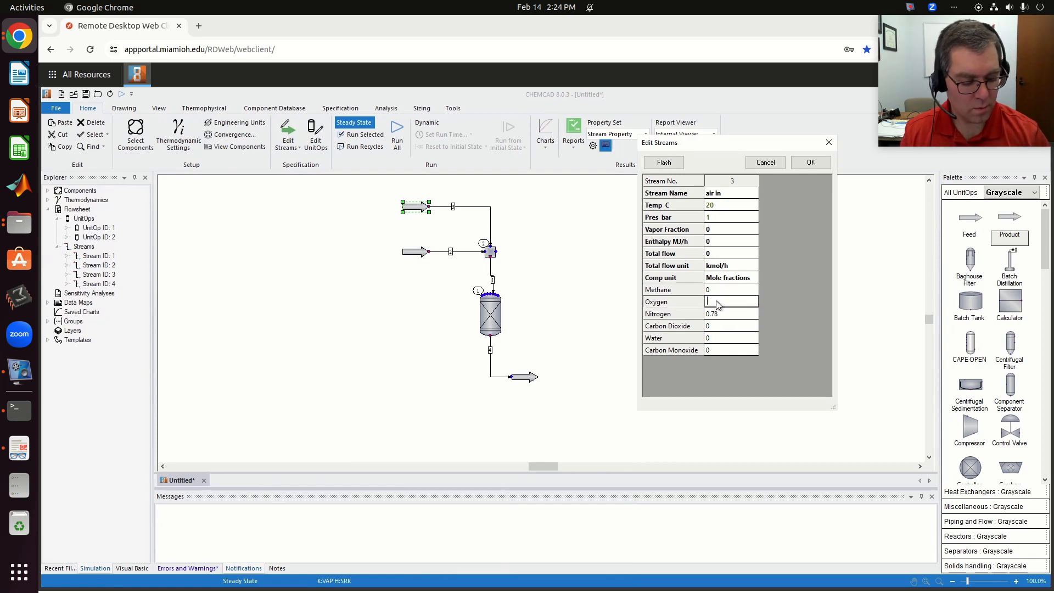
type("0.22")
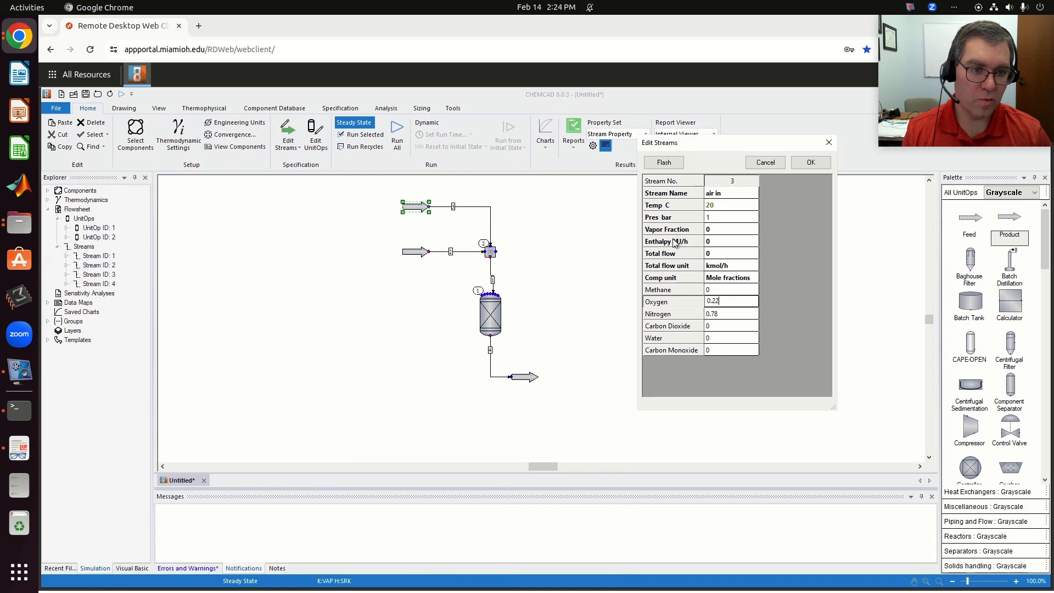
left_click(664, 162)
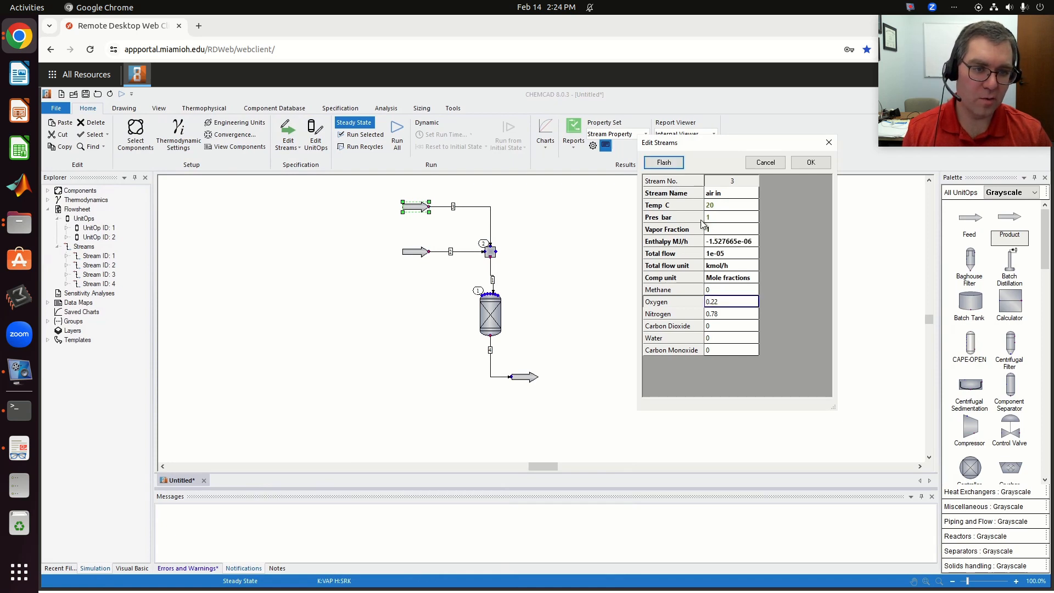
- Set the "air in" stream's total flow to 500 kmol/h, flash the stream, and accept its specification
left_click(733, 255)
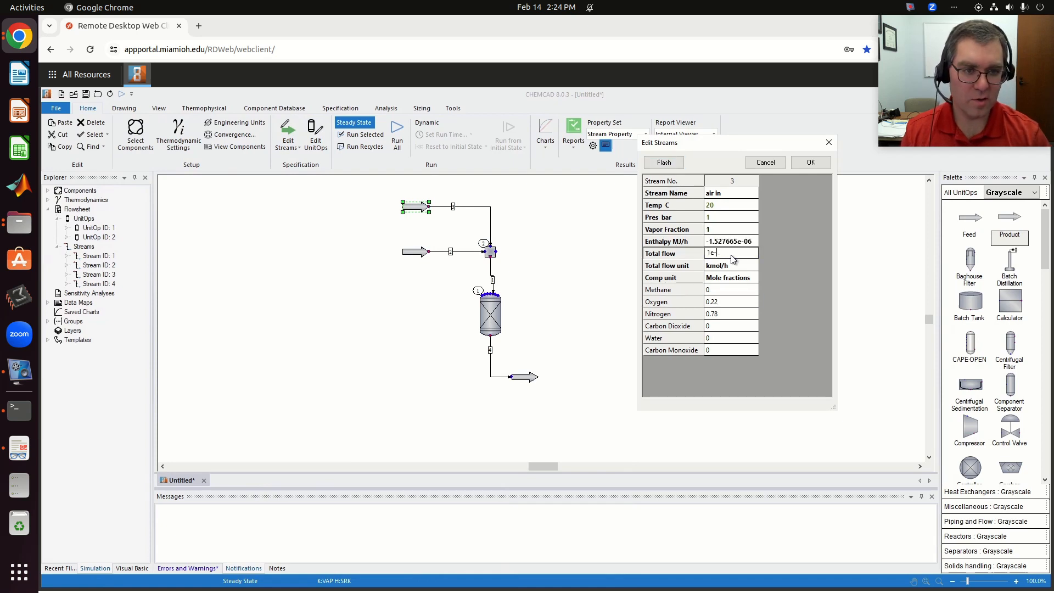
type("500")
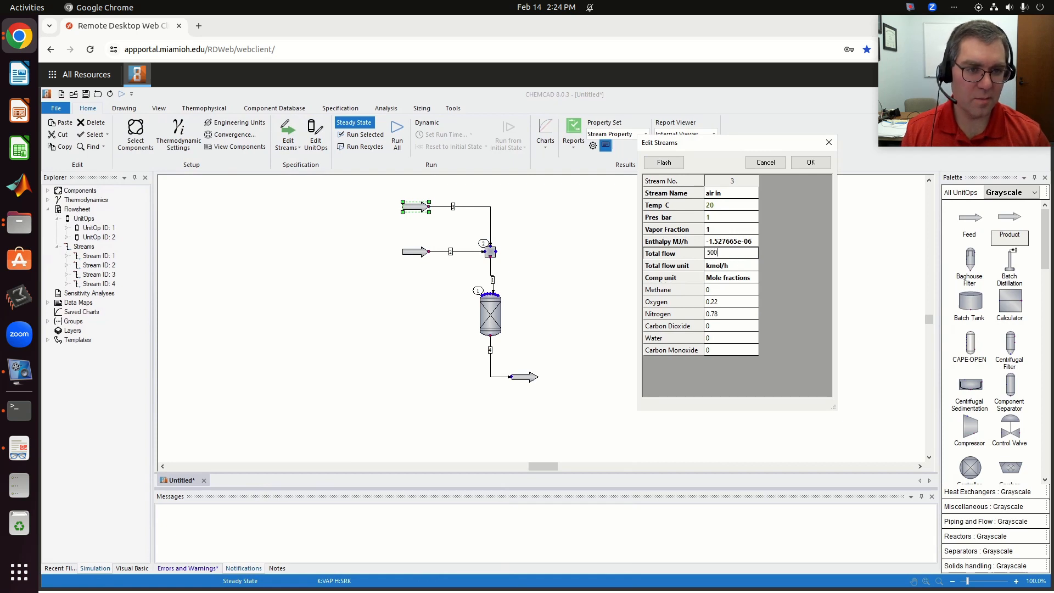
left_click(678, 164)
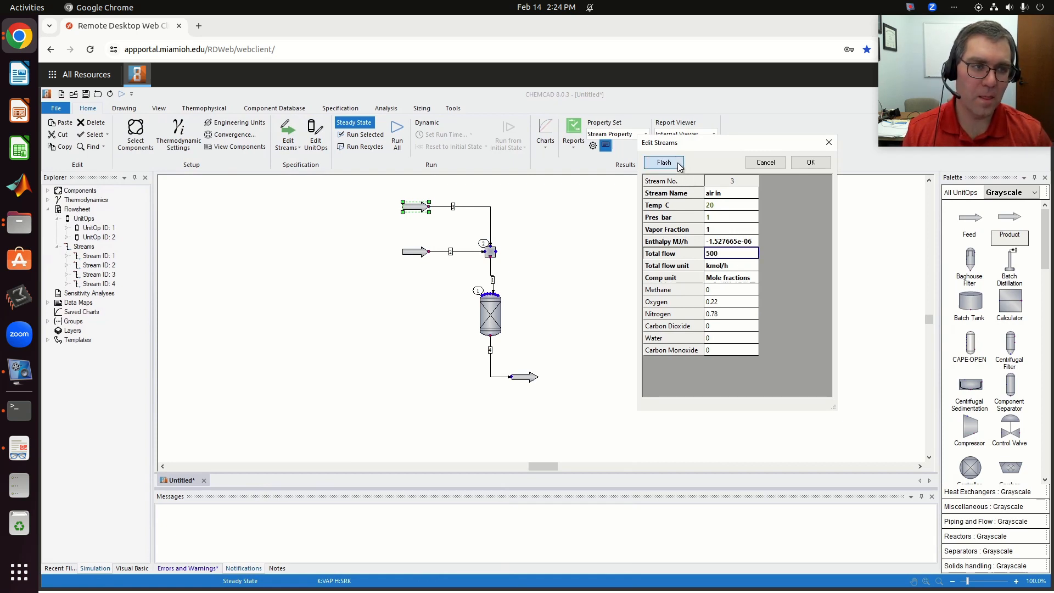
left_click(809, 162)
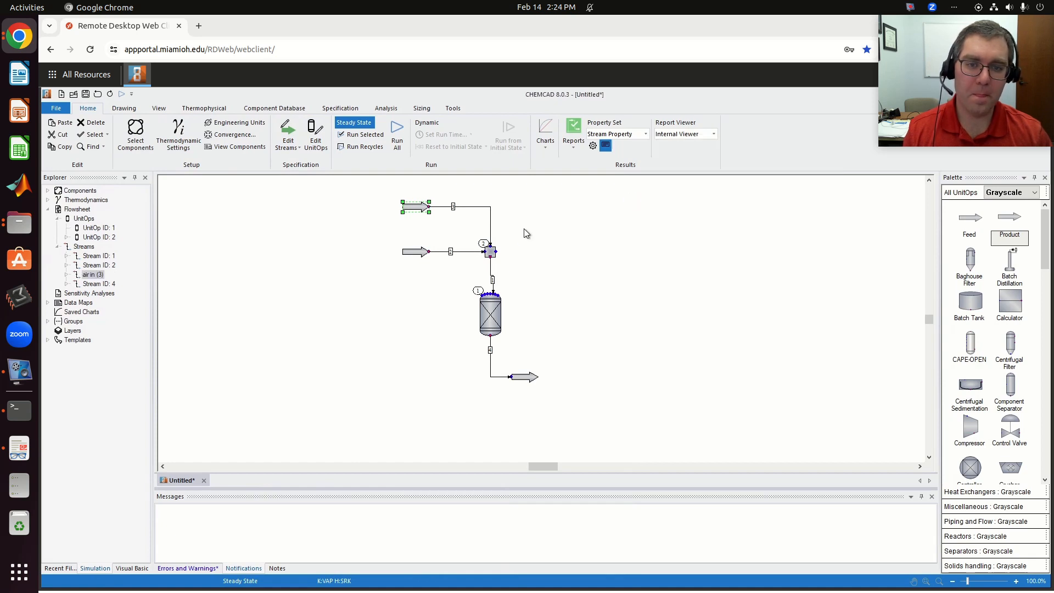
- Name the lower feed stream "natural gas" and set its temperature to 20 °C and pressure to 1 bar
double_click(420, 257)
left_click(716, 194)
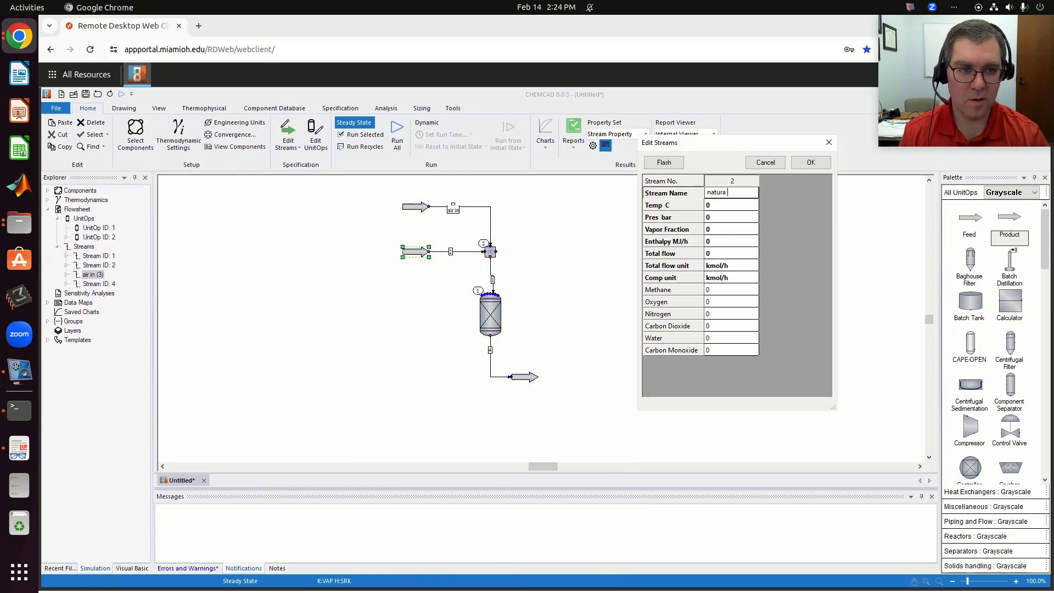
type("natural gas")
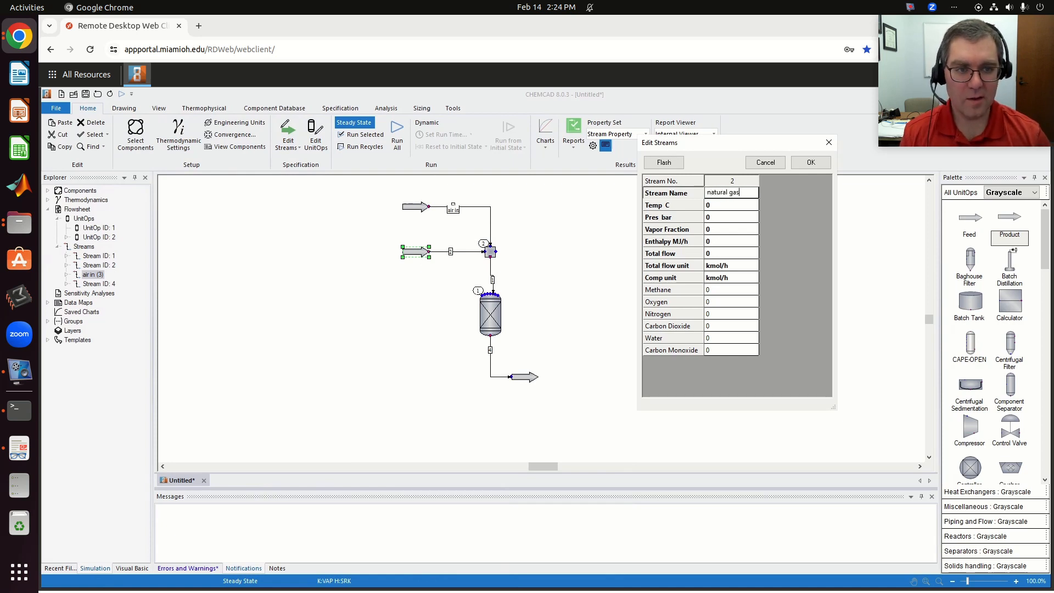
left_click(723, 206)
key("BackSpace")
type("2")
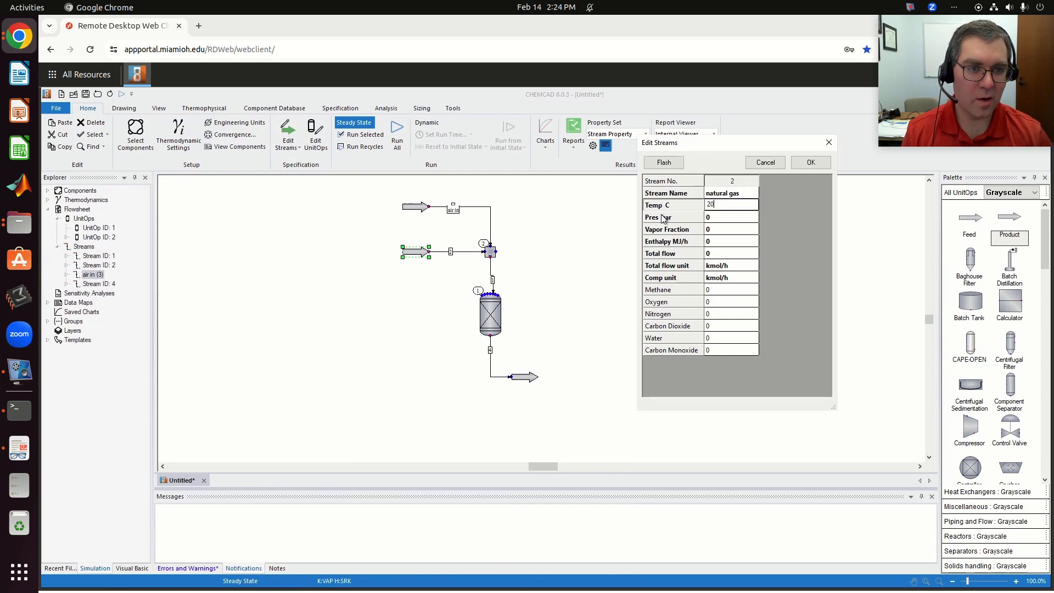
type("0")
left_click(719, 218)
type("1")
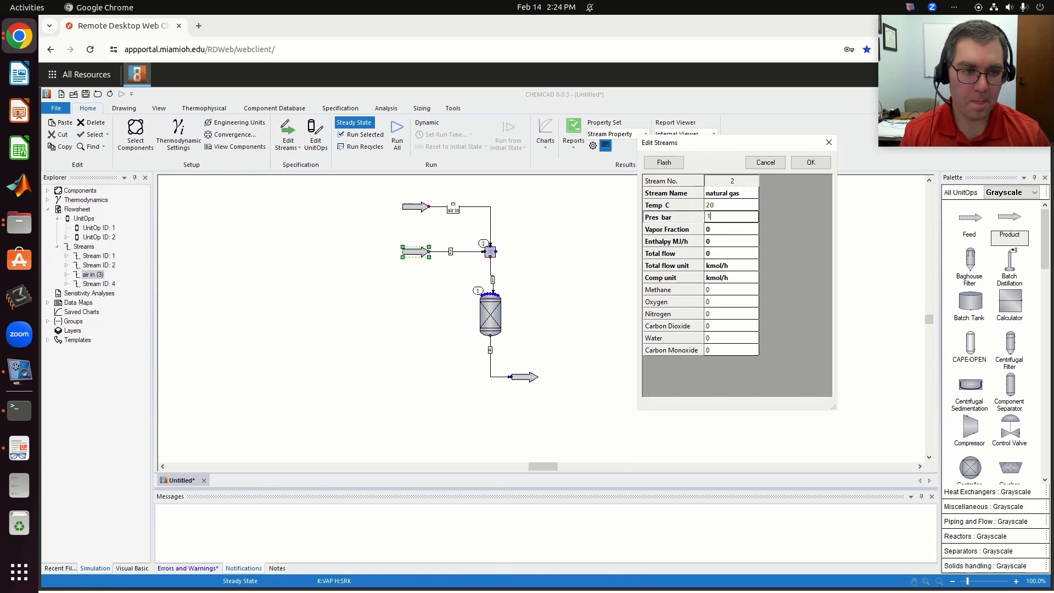
- Define natural gas as methane with mole fraction 1 and total flow 100 kmol/h, flash the stream, and accept it
left_click(746, 278)
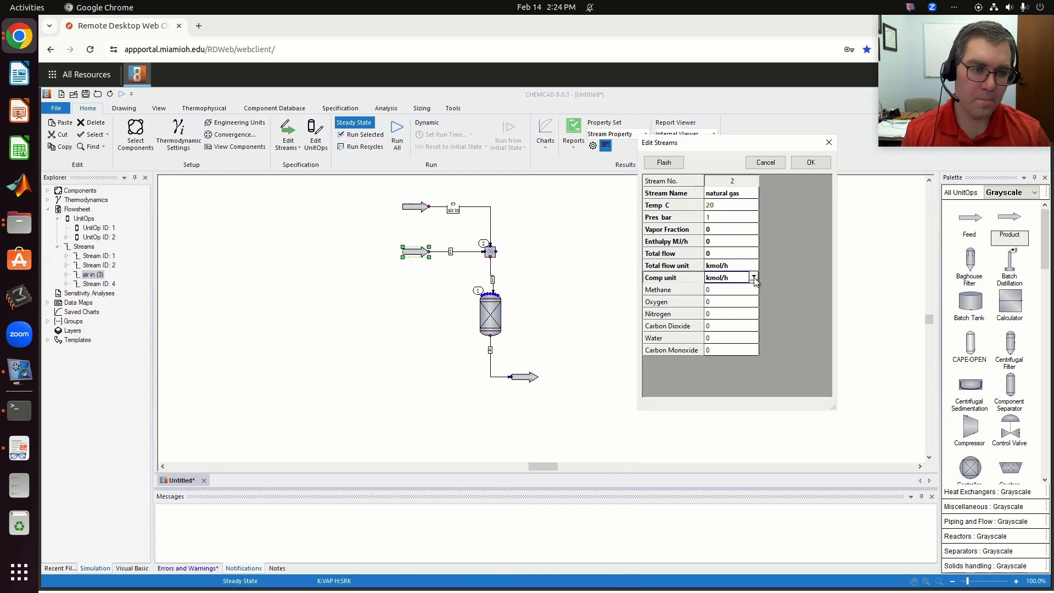
left_click(756, 278)
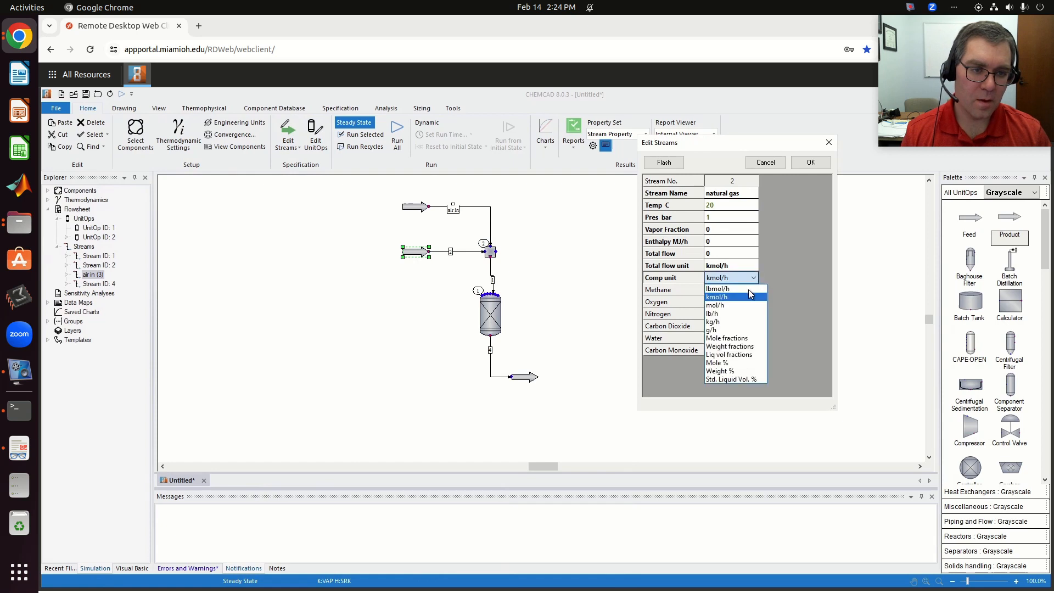
left_click(730, 334)
left_click(718, 326)
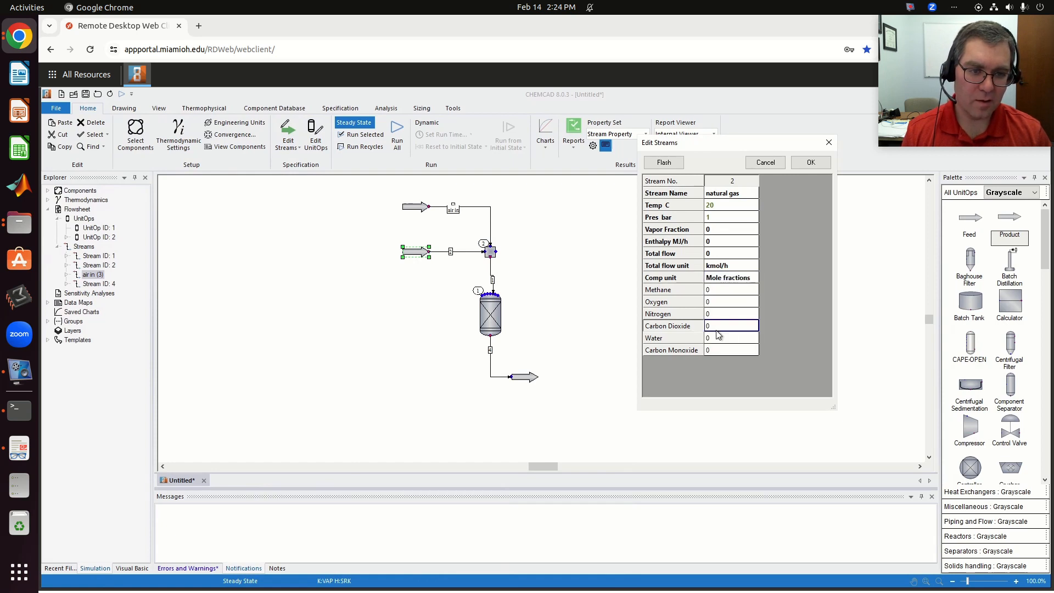
left_click(710, 290)
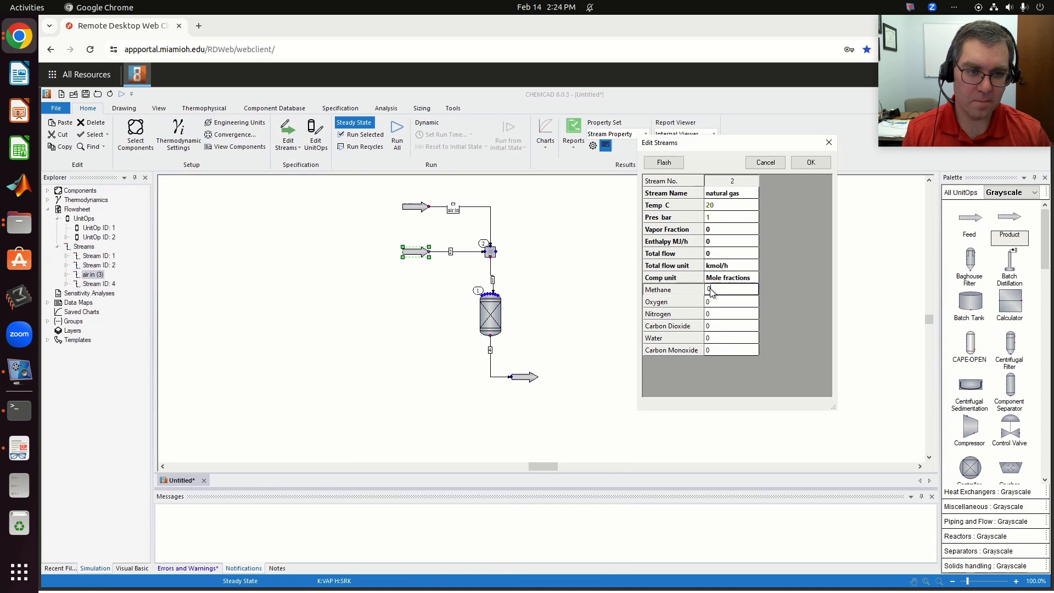
type("1")
left_click(725, 254)
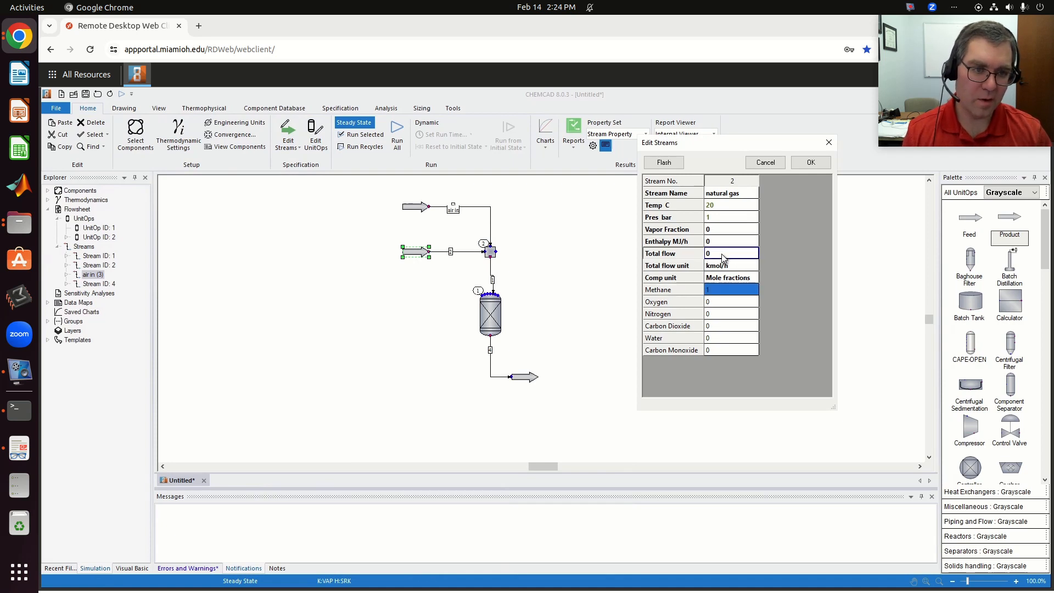
type("100")
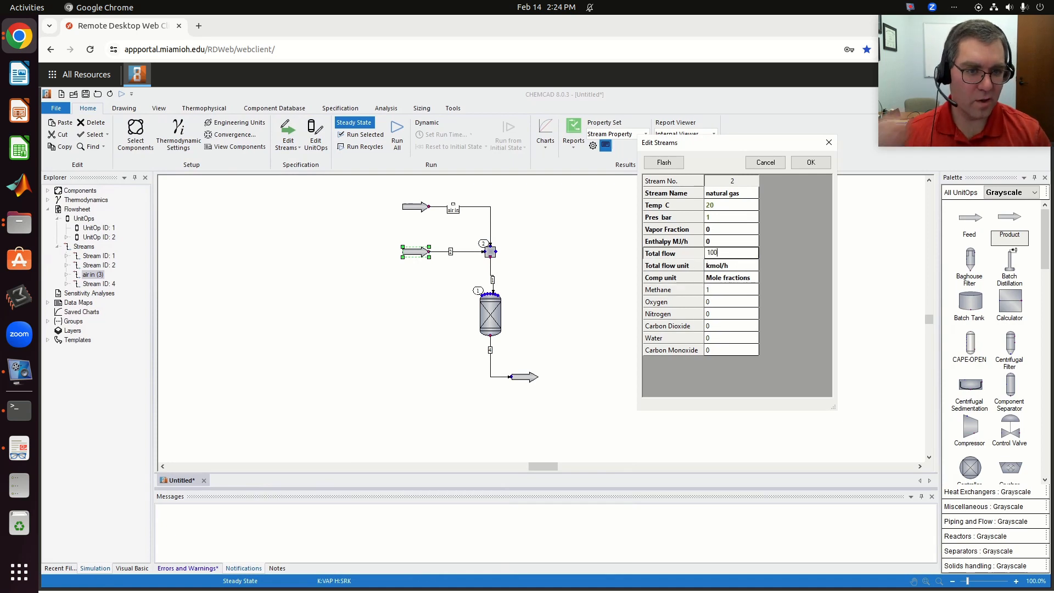
left_click(663, 162)
left_click(807, 164)
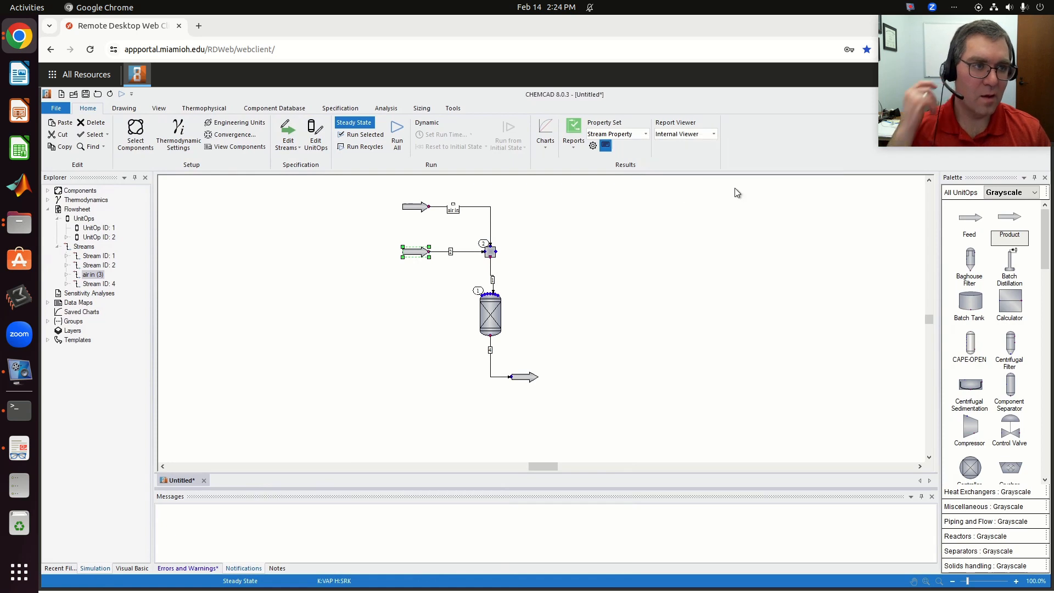
- Move the natural gas stream label just below its line, clear of the connection to the mixer
left_click(454, 267)
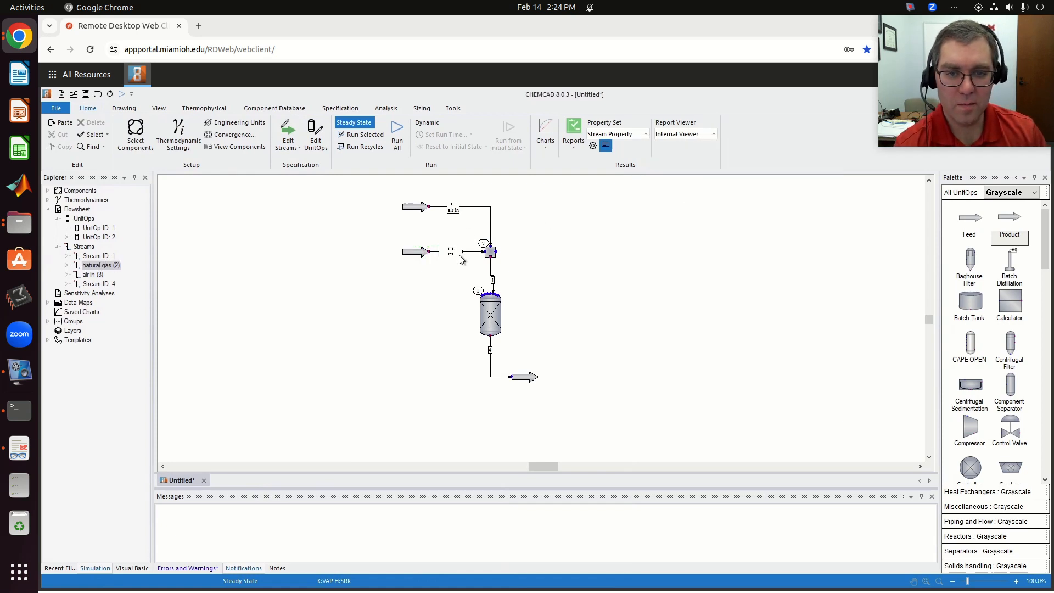
left_click(455, 252)
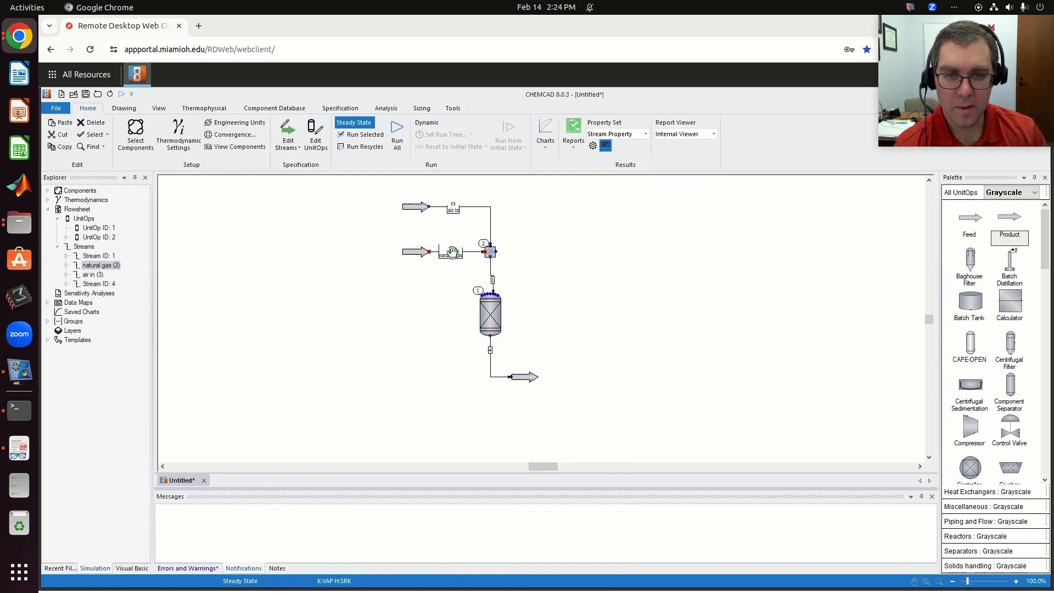
left_click_drag(451, 252, 452, 269)
left_click(450, 233)
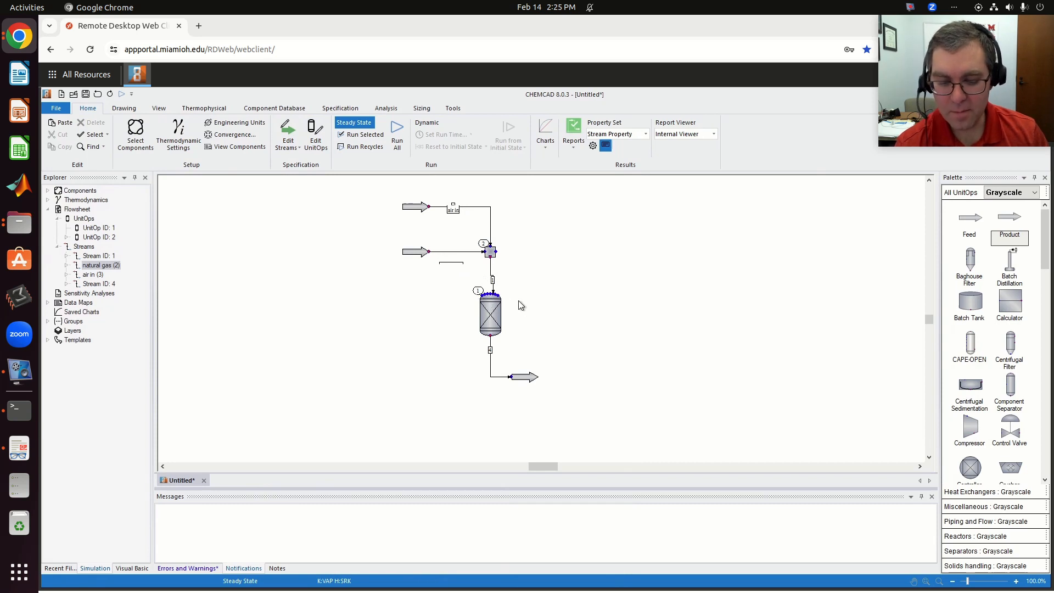
- Set the stream mixer's output pressure to 1 bar and run only the mixer
double_click(490, 253)
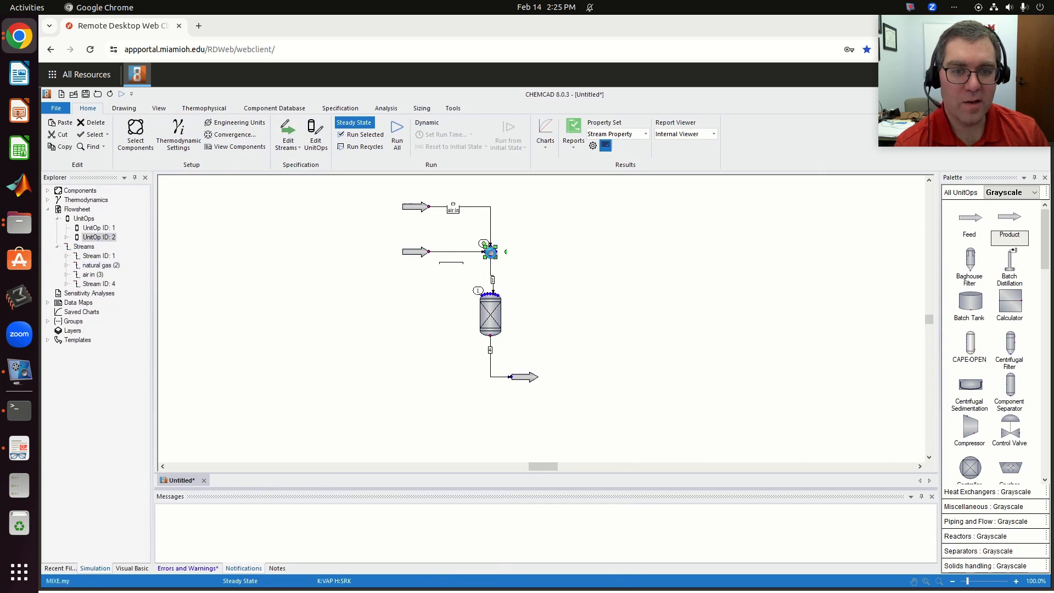
left_click_drag(528, 263, 695, 233)
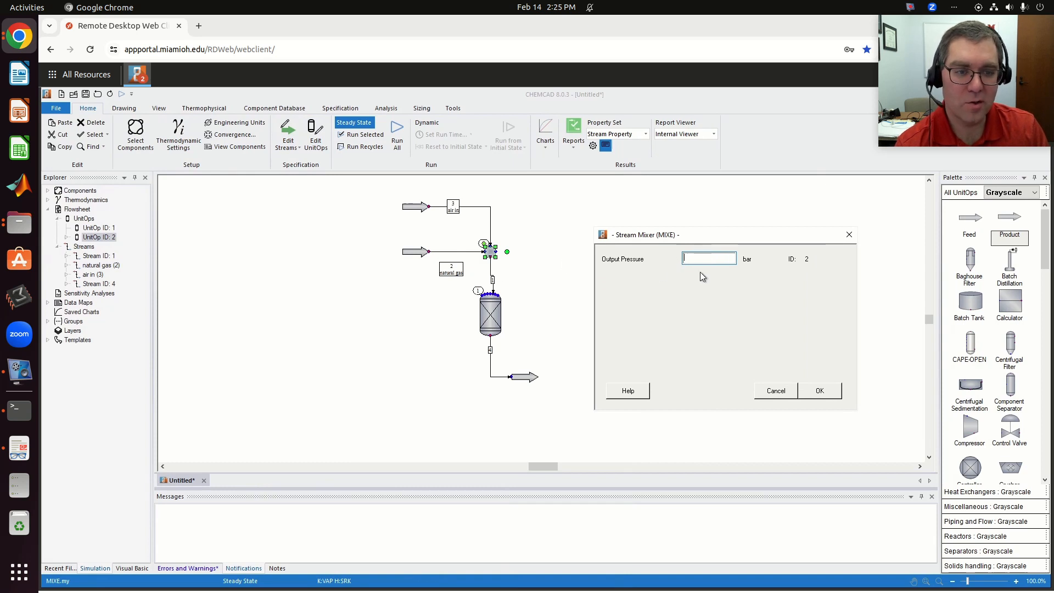
type("1")
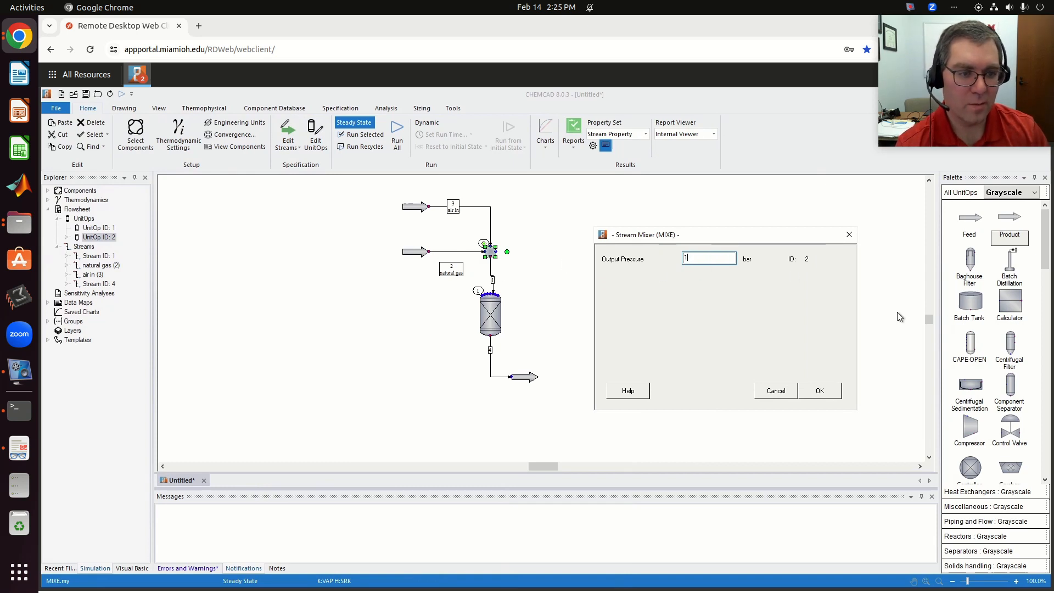
left_click(821, 391)
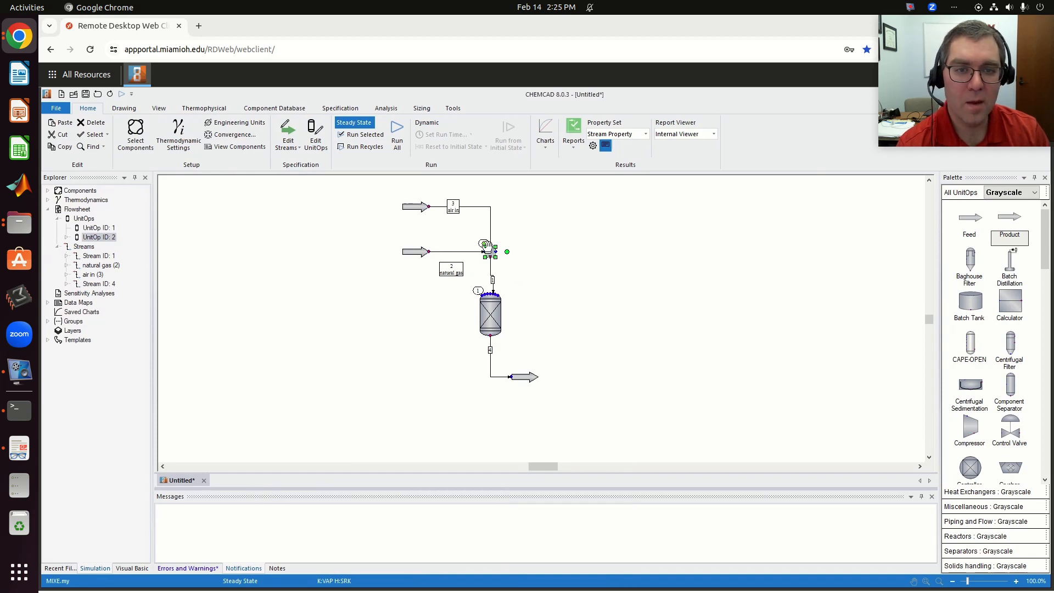
left_click(361, 137)
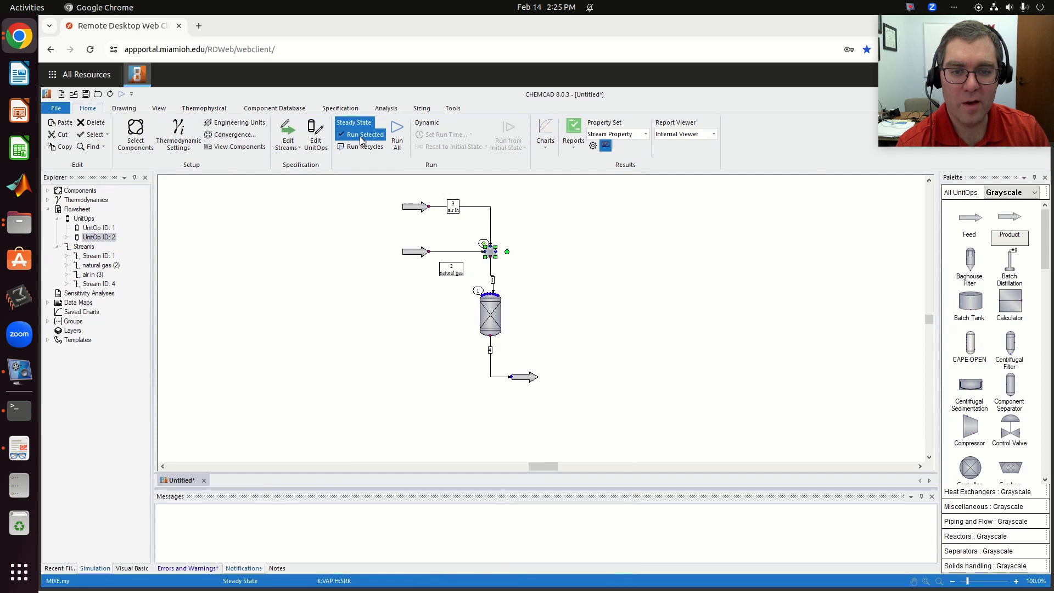
- Inspect the mixer outlet stream with its composition shown in mole fractions, and close the stream data
double_click(492, 277)
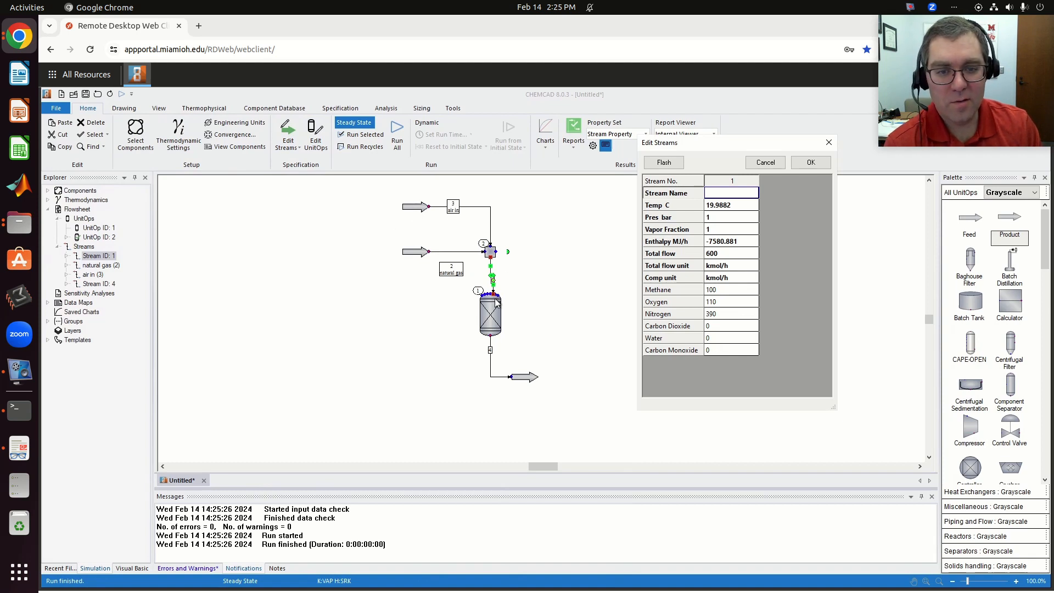
left_click(518, 273)
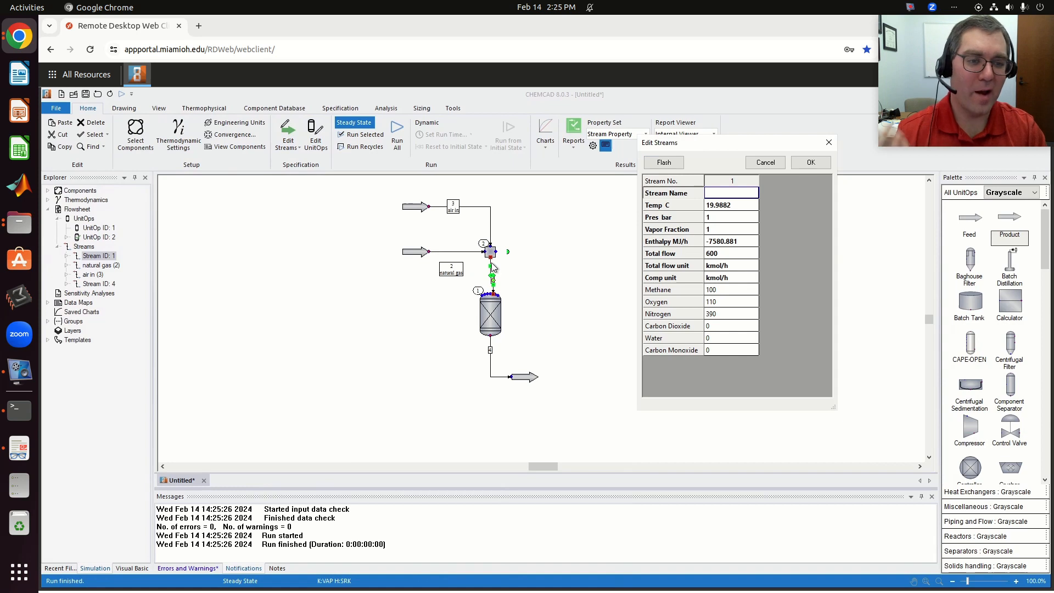
left_click(730, 277)
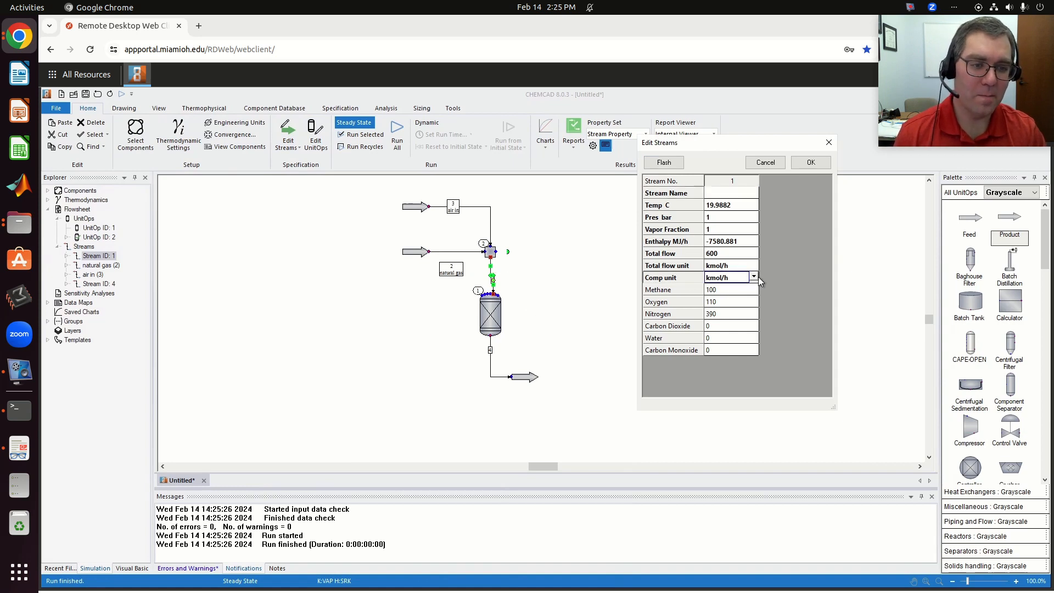
left_click(753, 277)
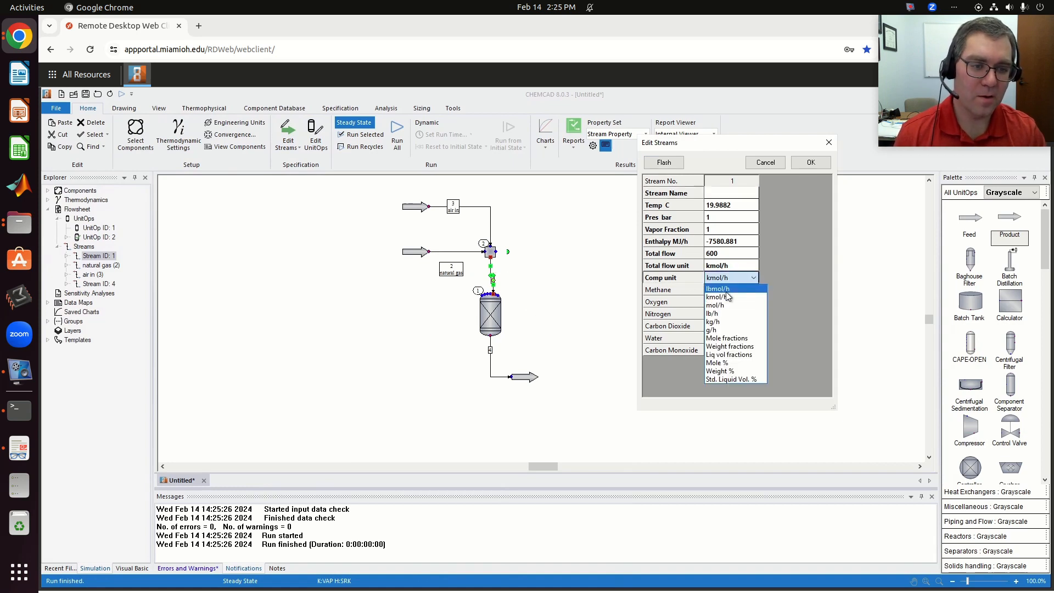
left_click(733, 338)
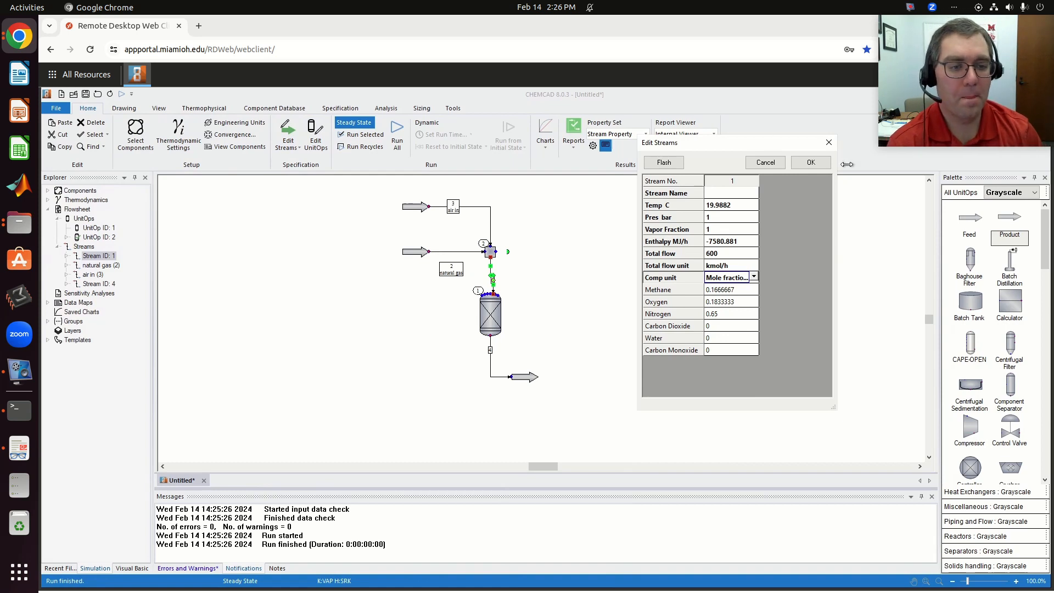
left_click(813, 166)
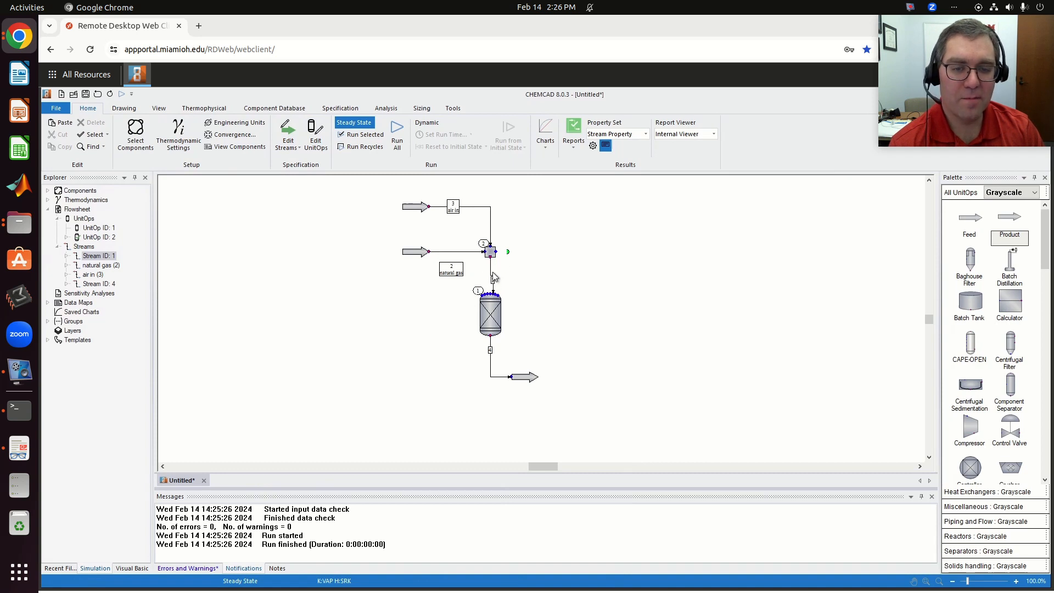
- Configure the Gibbs reactor as adiabatic with vapor or mixed reaction phase, check that no inert components are selected, and accept the settings
double_click(490, 315)
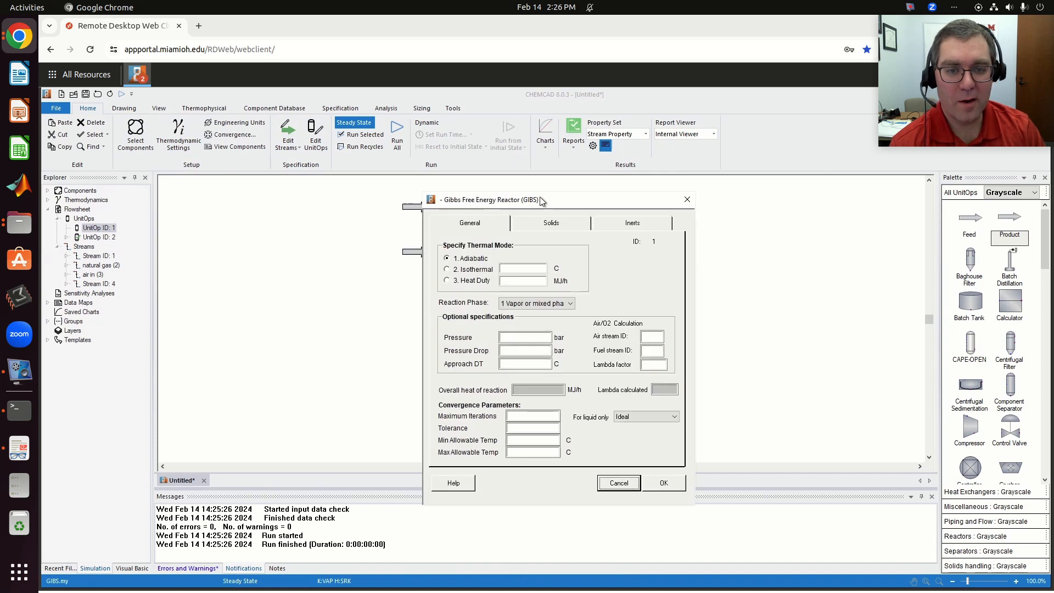
left_click_drag(540, 201, 737, 175)
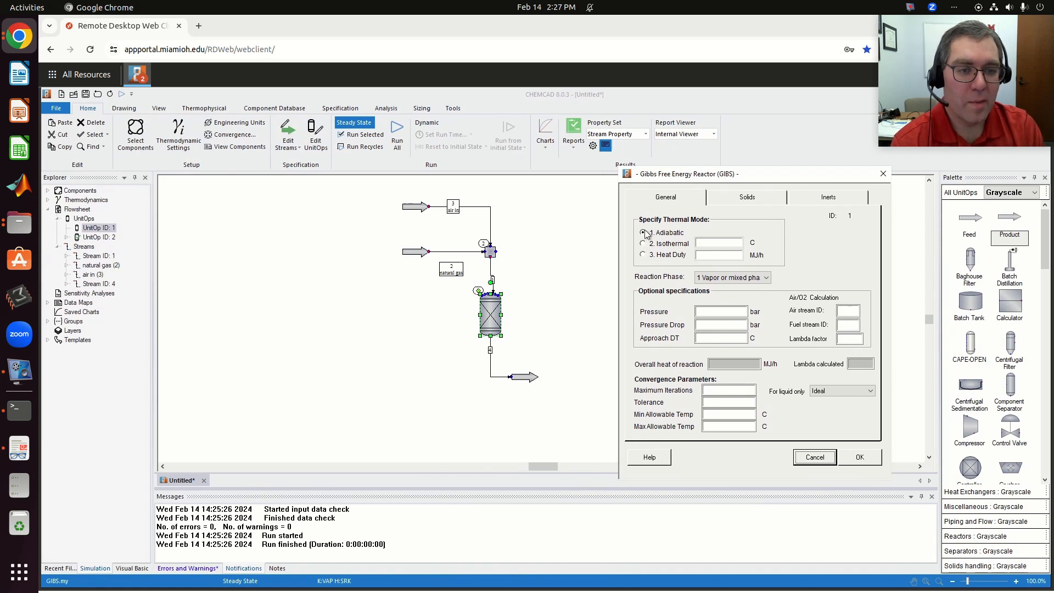
left_click(723, 278)
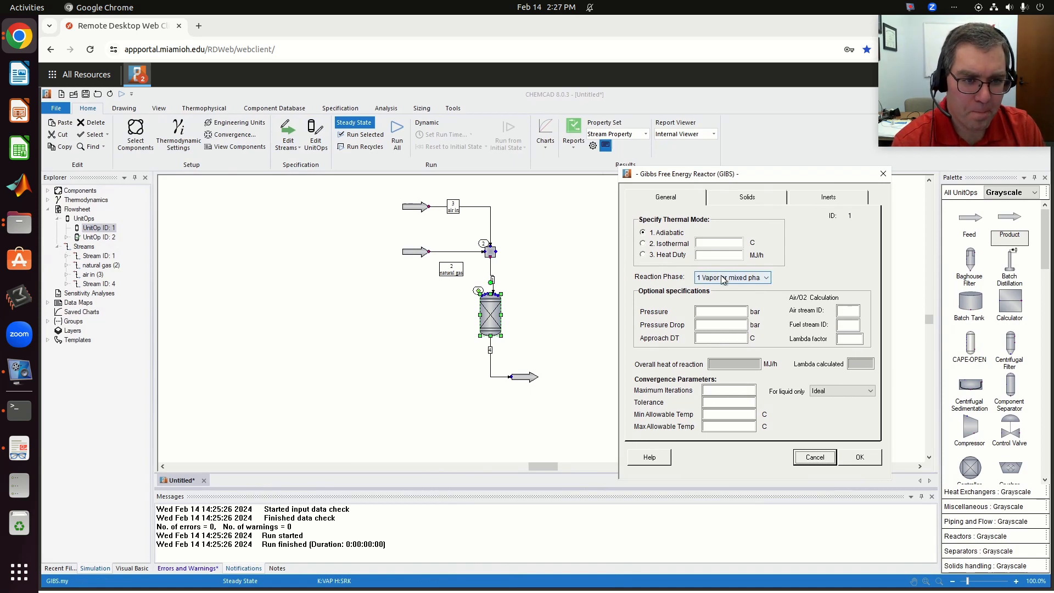
left_click(724, 297)
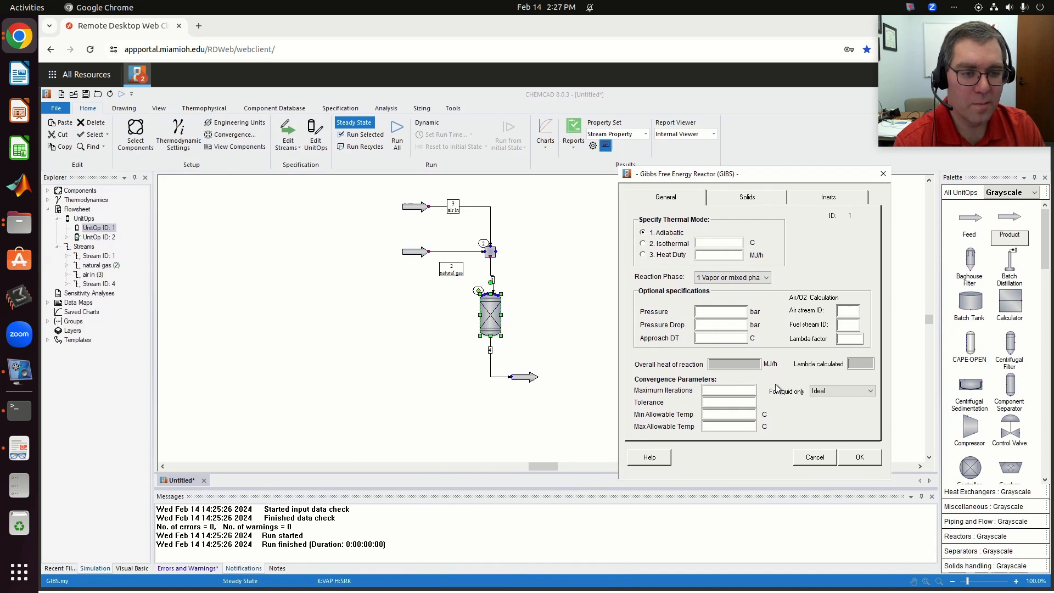
left_click(862, 456)
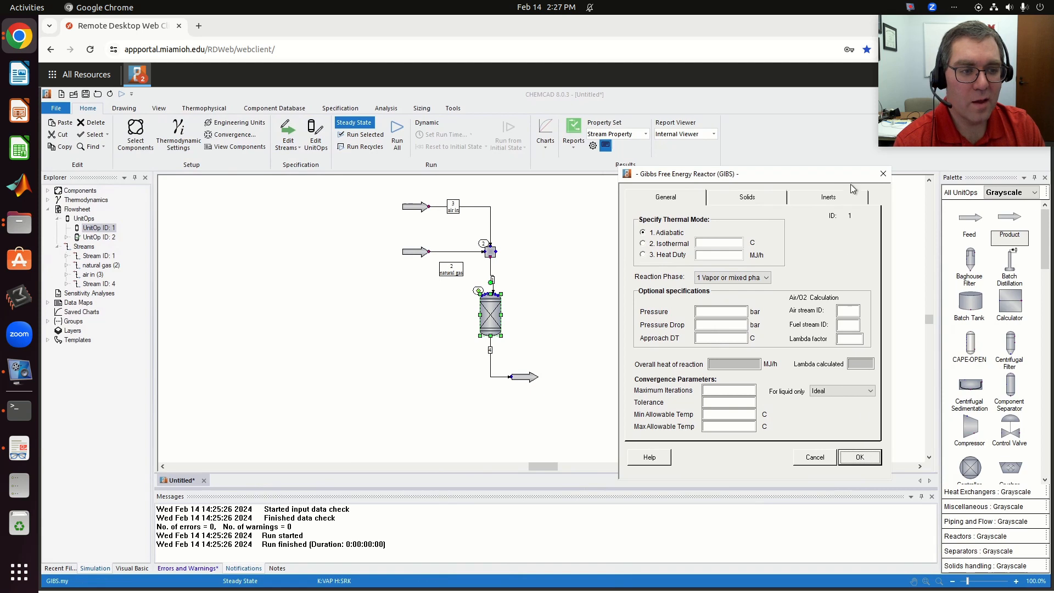
left_click(829, 198)
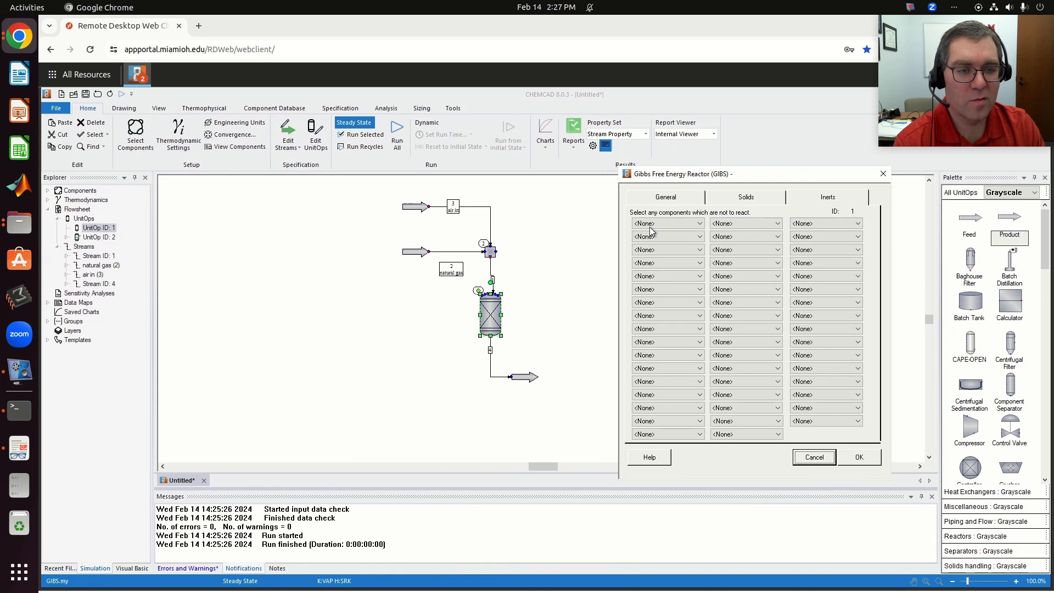
left_click(669, 201)
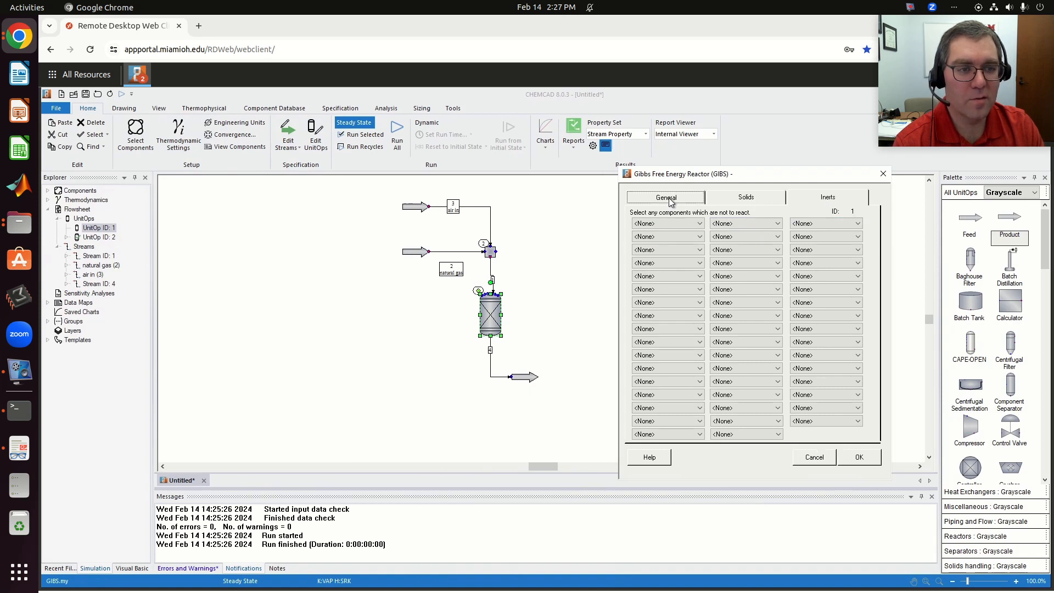
left_click(859, 458)
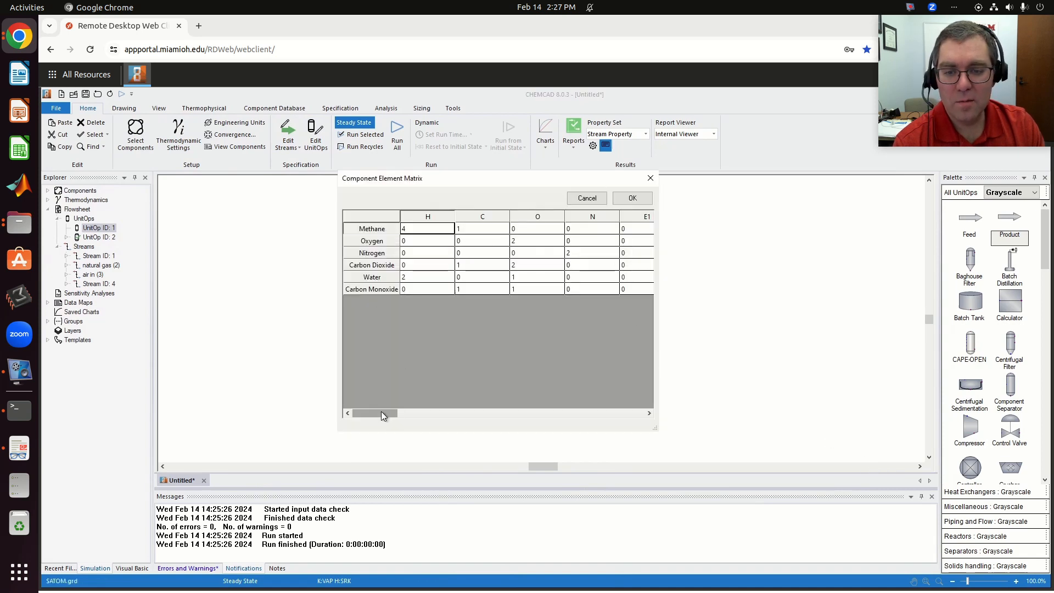
- Review and accept the component element matrix, and run only the Gibbs reactor
left_click_drag(382, 415, 400, 341)
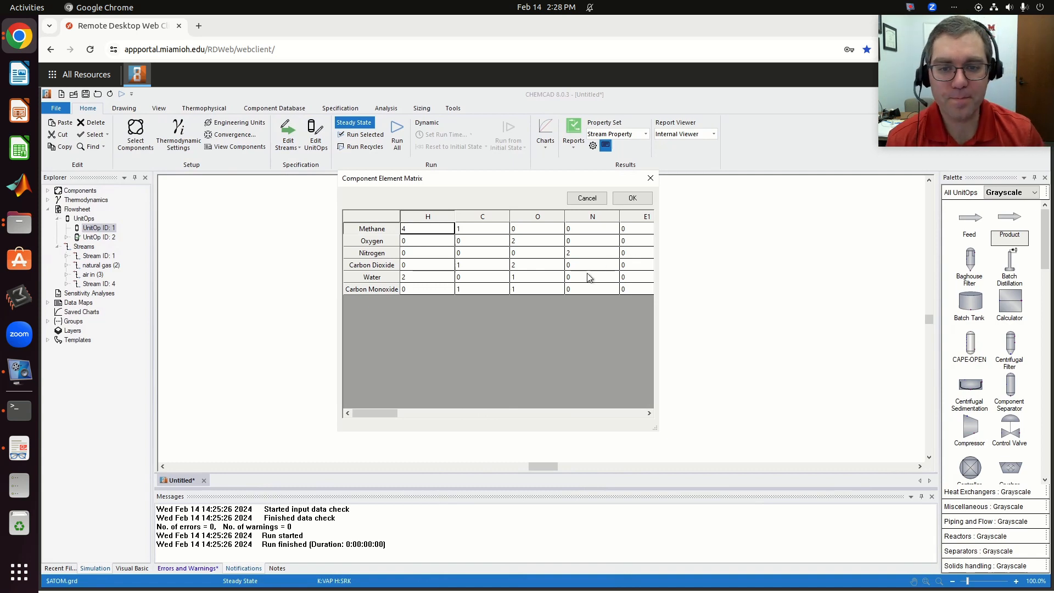
left_click(631, 198)
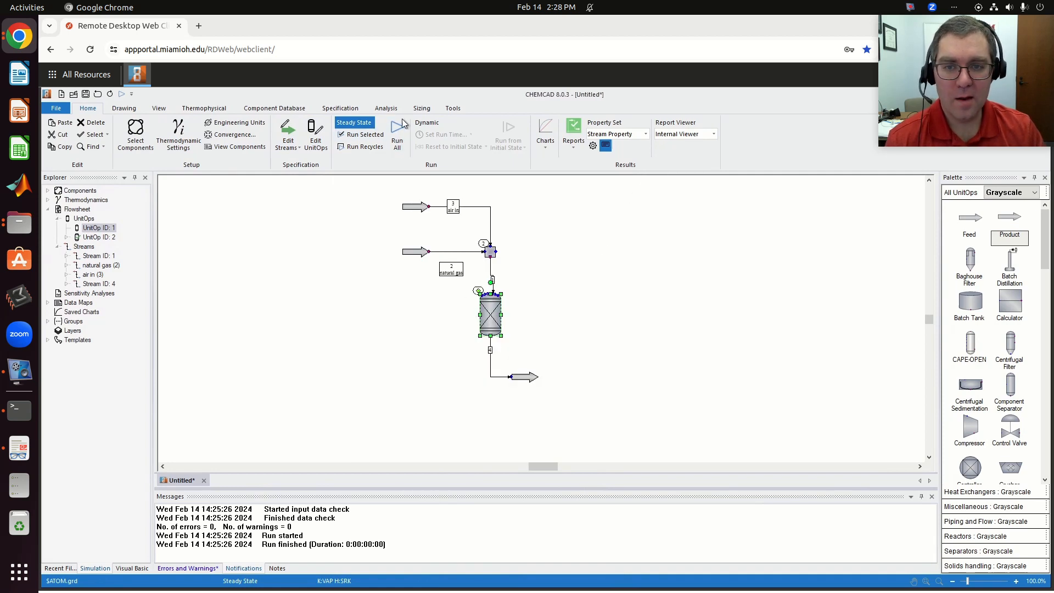
left_click(365, 135)
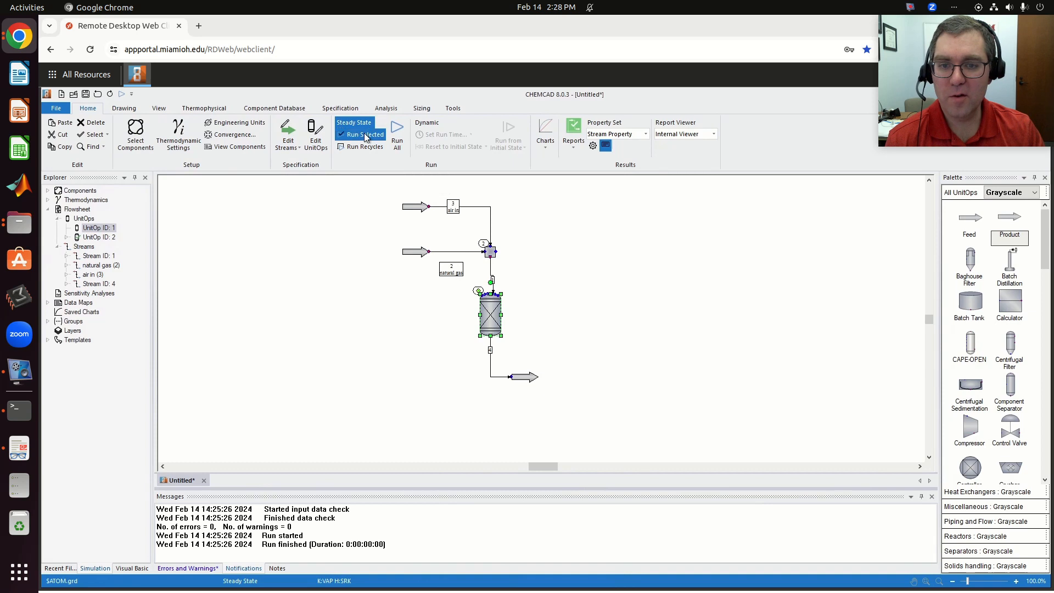
- Inspect the reactor product stream's temperature and component flows in kmol/h, and close the stream data
double_click(529, 380)
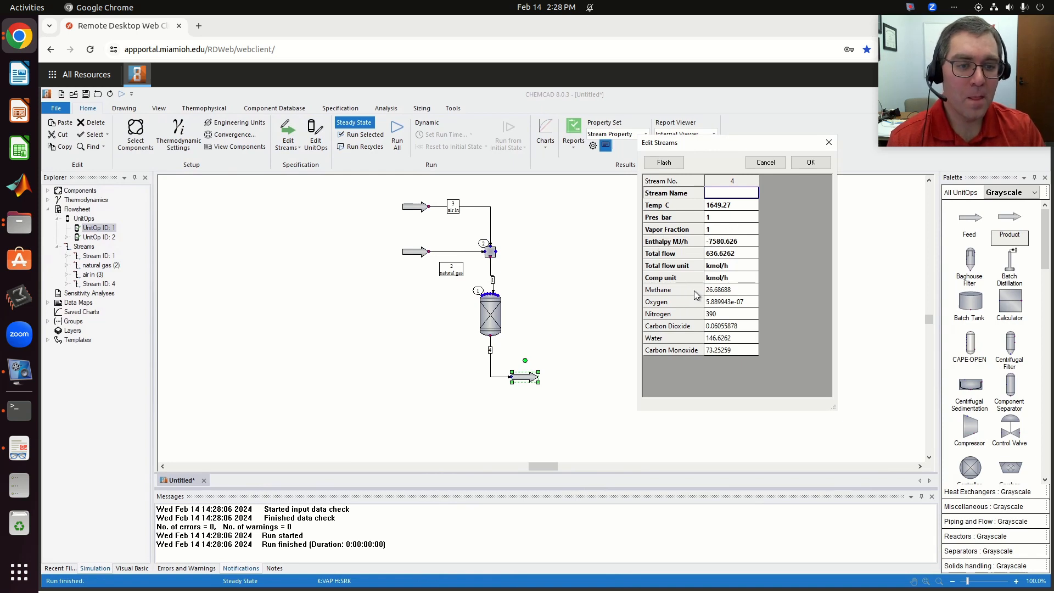
left_click(735, 278)
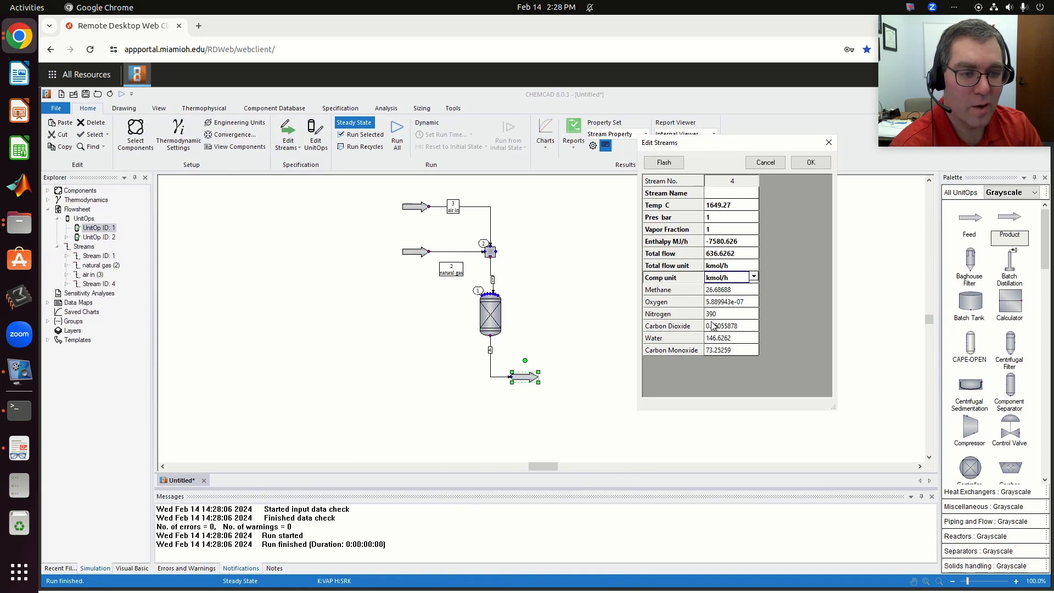
left_click(811, 163)
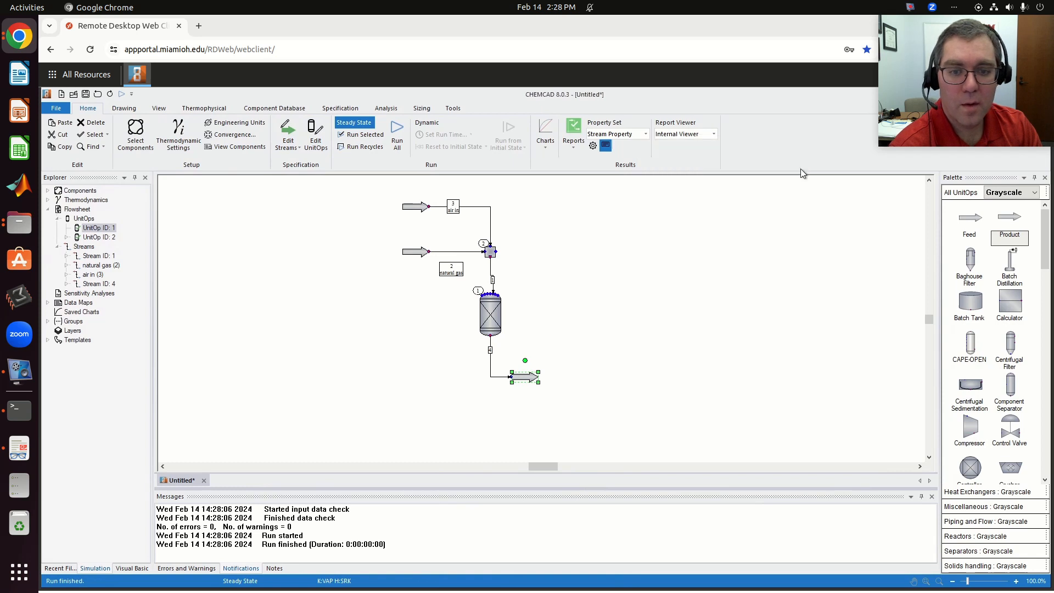
left_click(624, 317)
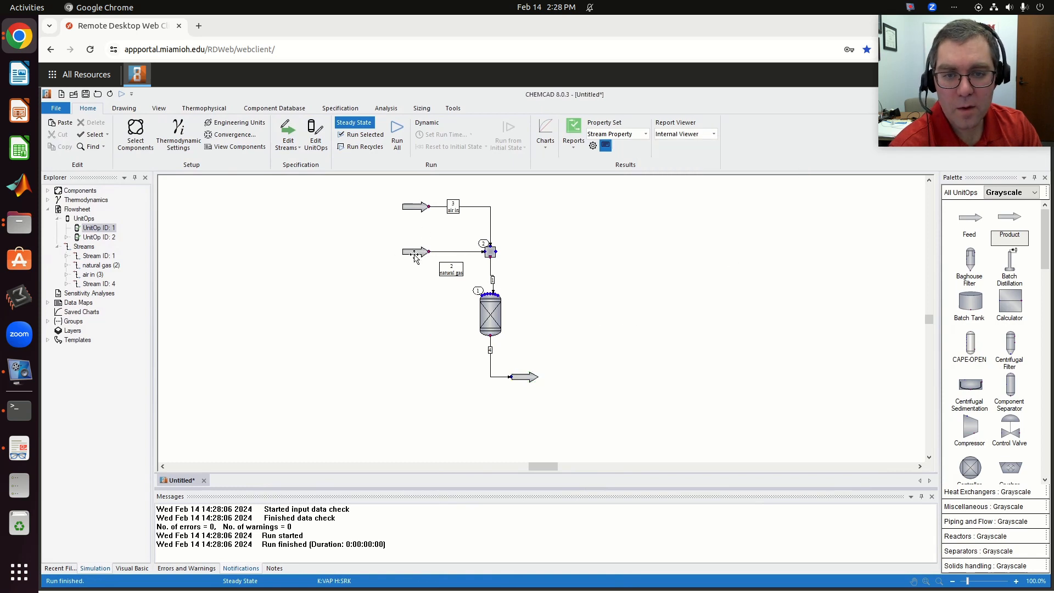
- Set the air in stream's total flow to 700 kmol/h, flash the stream, and accept it
double_click(417, 208)
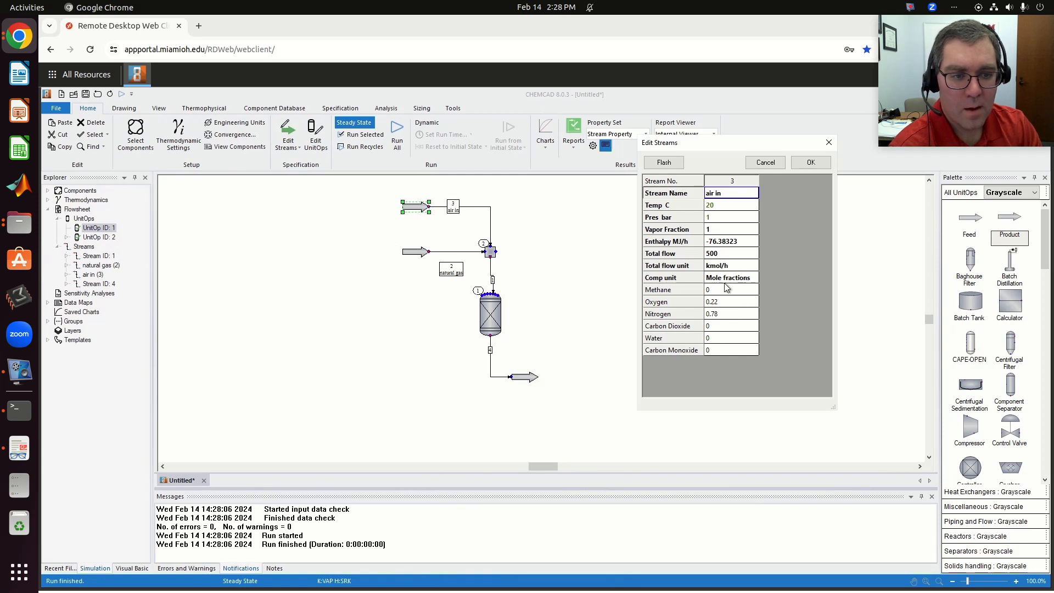
left_click(728, 253)
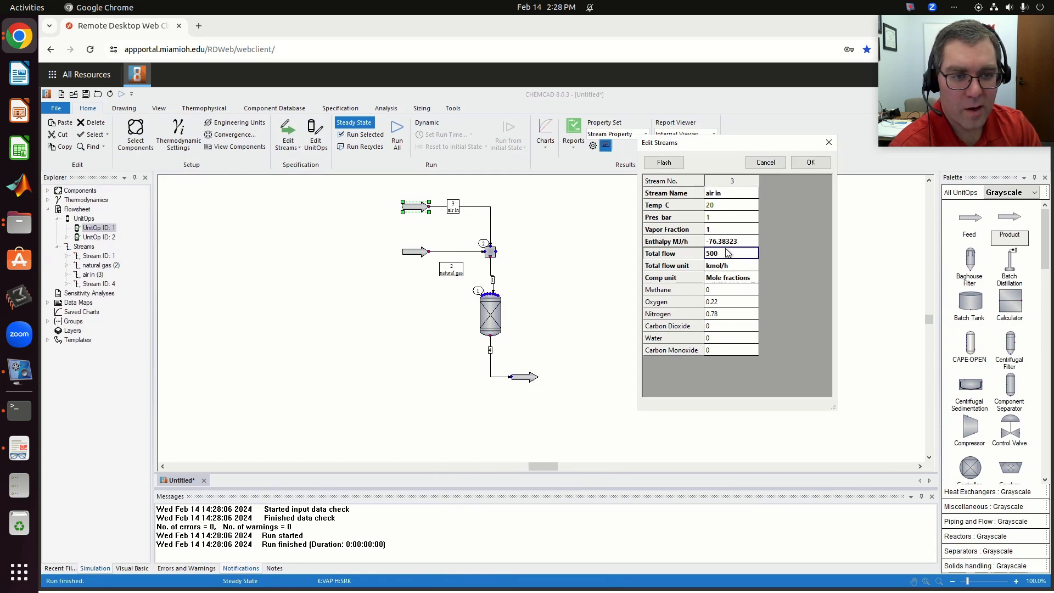
left_click(727, 254)
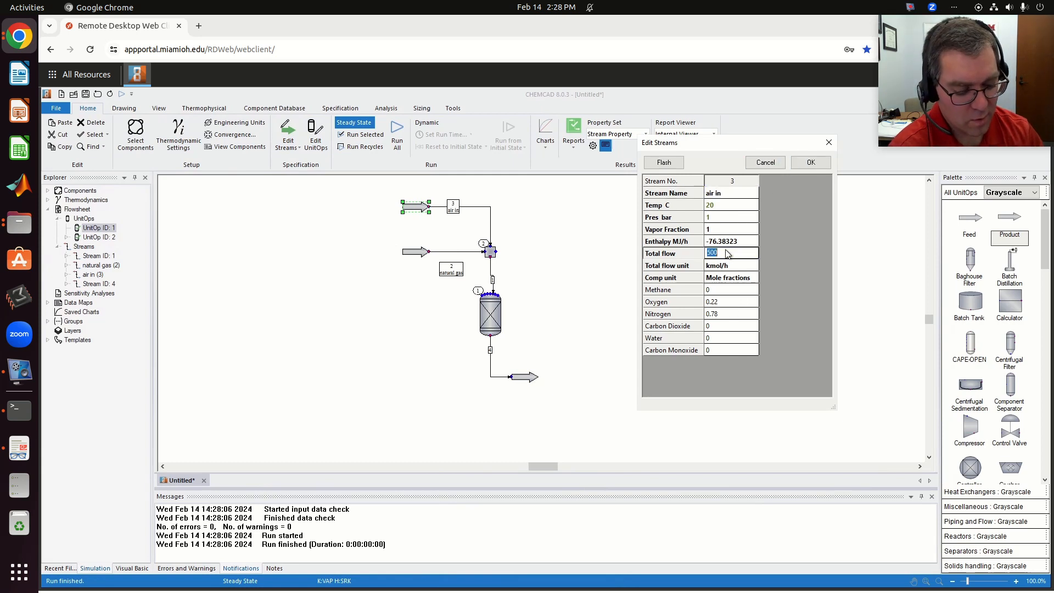
type("7")
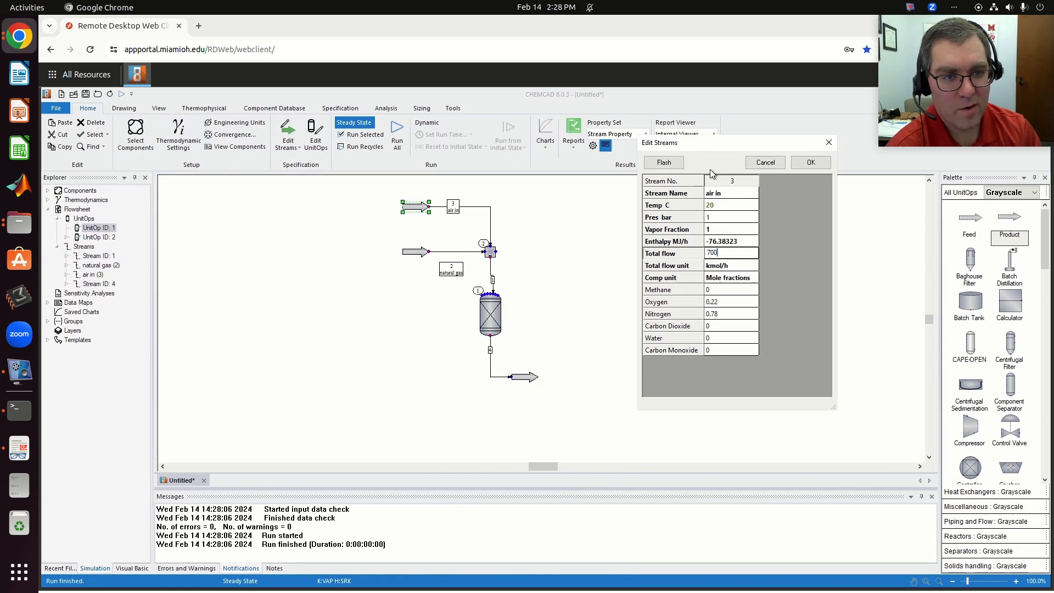
left_click(668, 164)
left_click(811, 163)
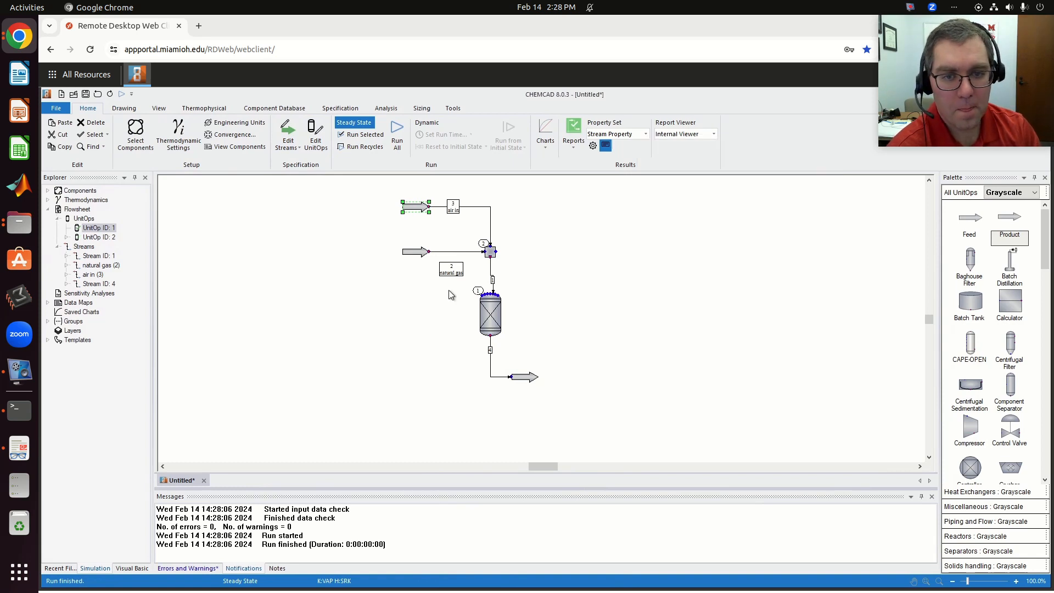
- Run the whole flowsheet with the new air flow, inspect the reactor product stream, and close its data
left_click(398, 127)
left_click(525, 378)
double_click(525, 378)
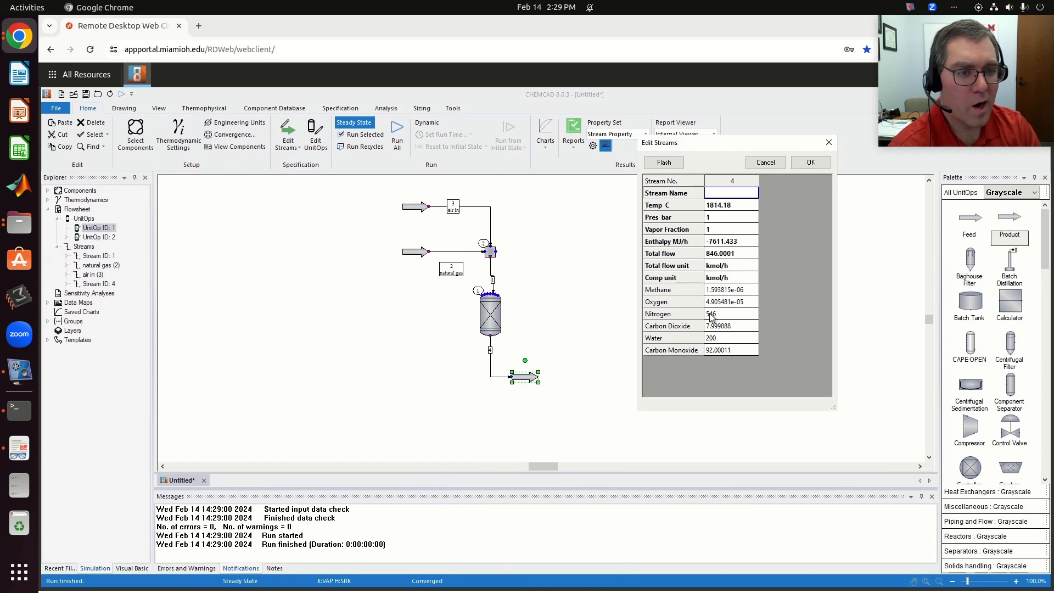
left_click(810, 163)
left_click(600, 283)
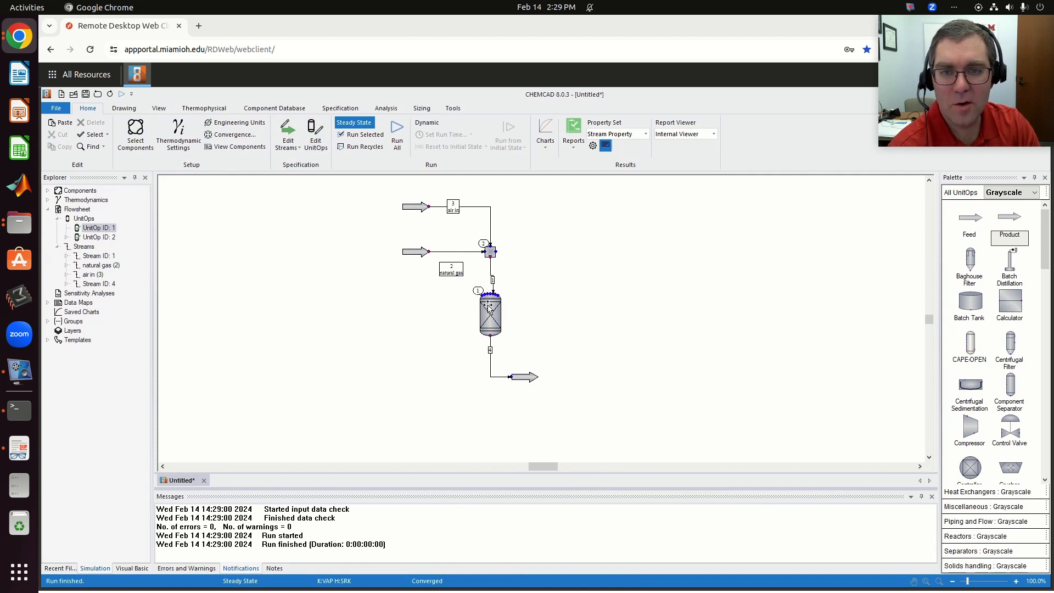
- Remove carbon monoxide from the simulation's selected components and accept the component list
left_click(135, 138)
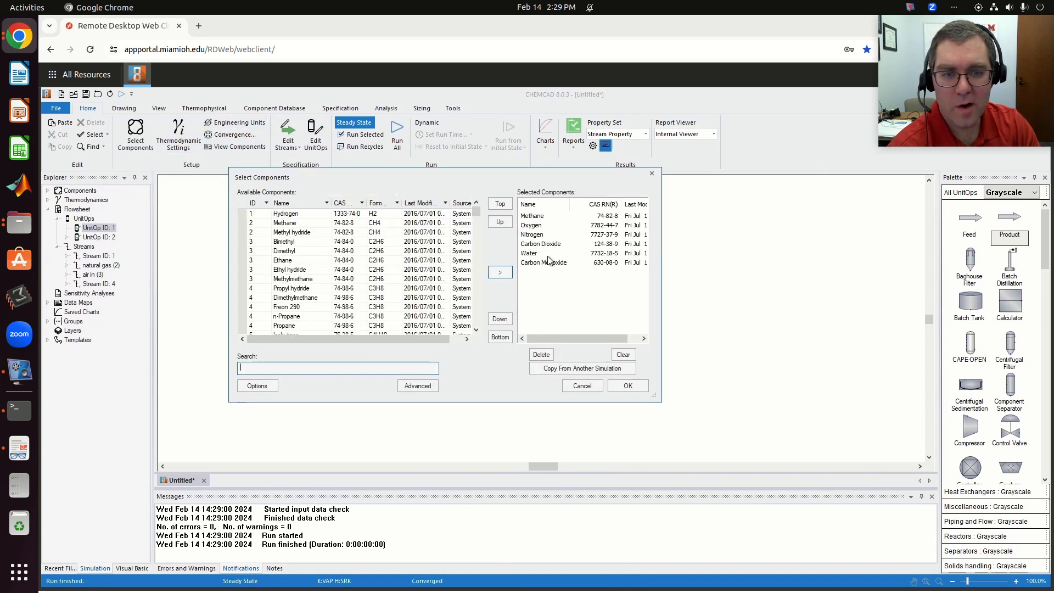
left_click(548, 261)
left_click(543, 354)
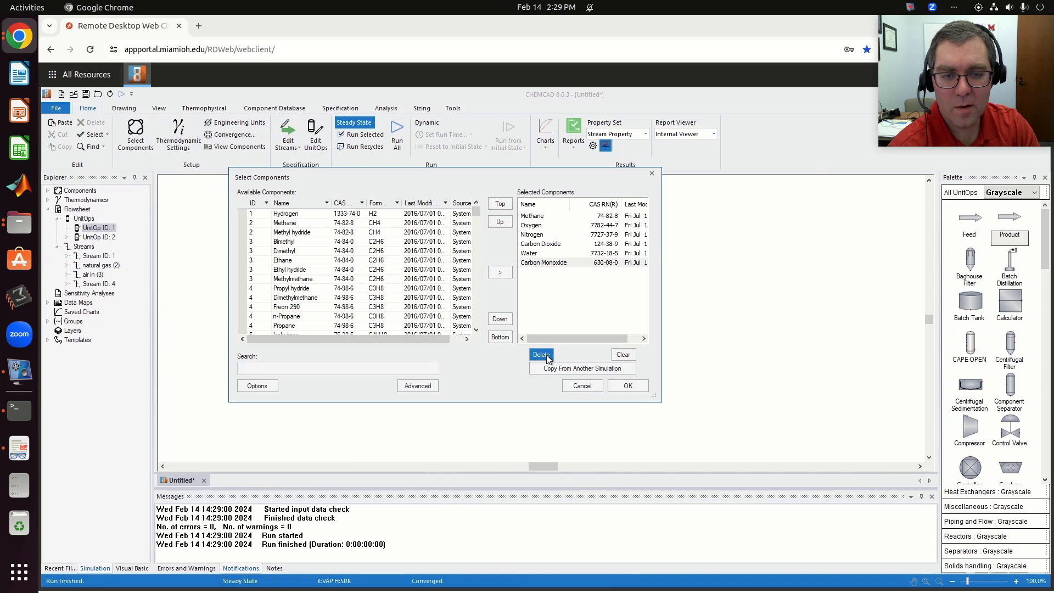
left_click(631, 384)
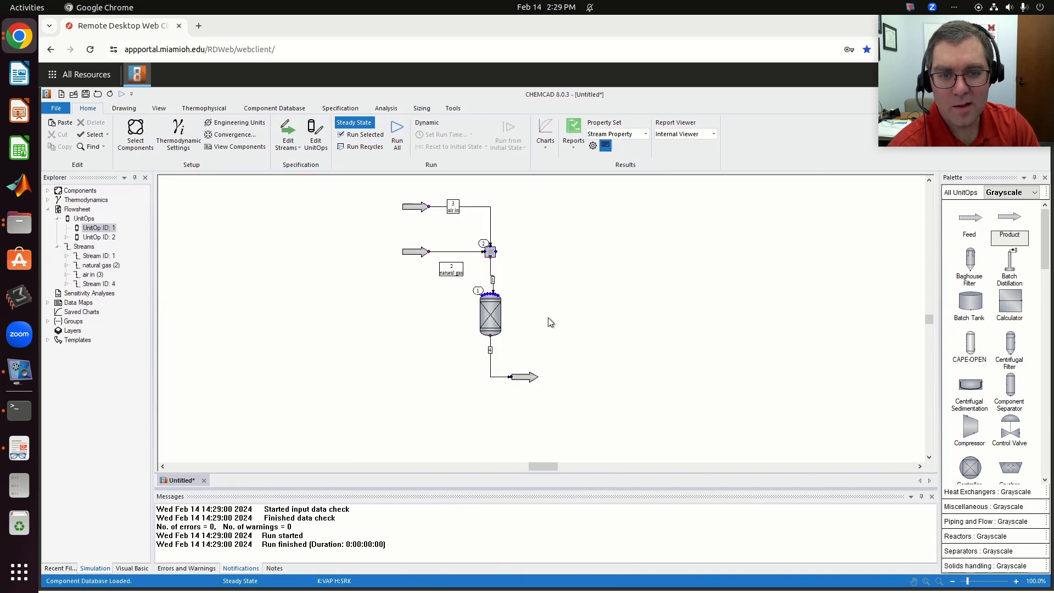
- Rerun the whole flowsheet without carbon monoxide, and review the reactor product stream's temperature and composition
left_click(491, 317)
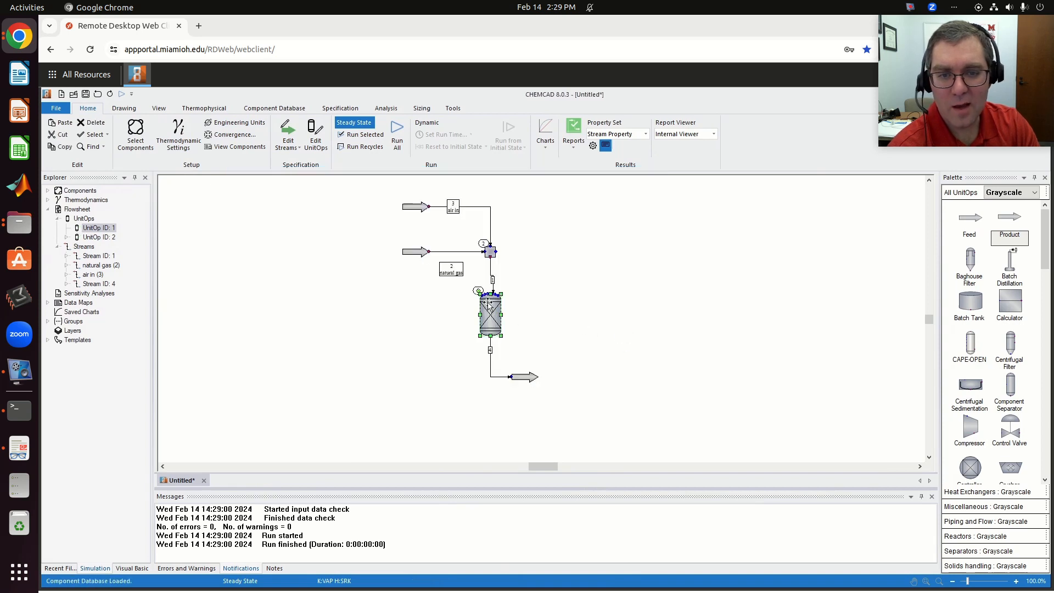
left_click(395, 134)
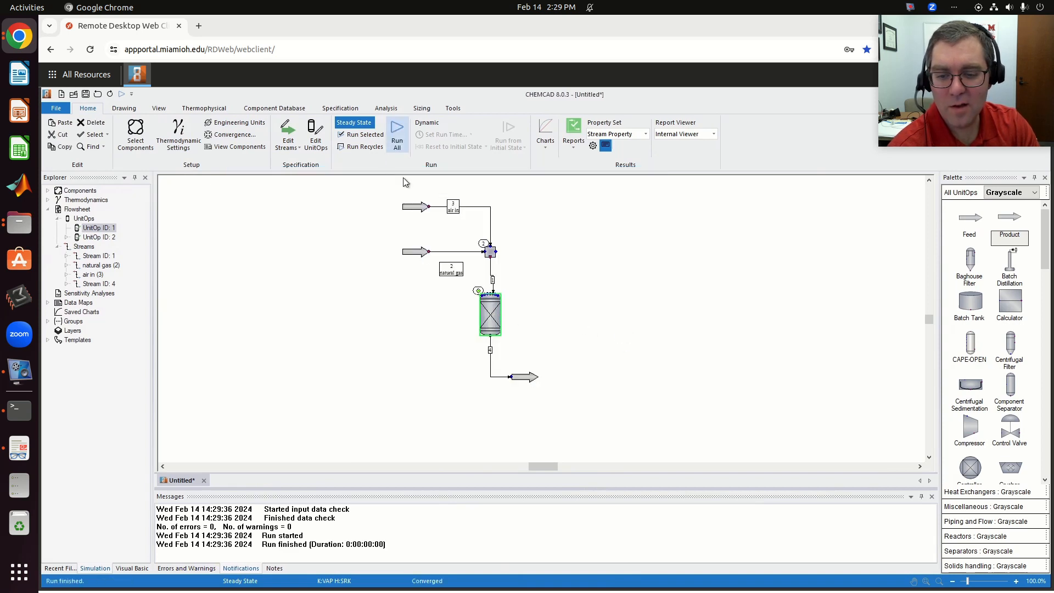
double_click(529, 378)
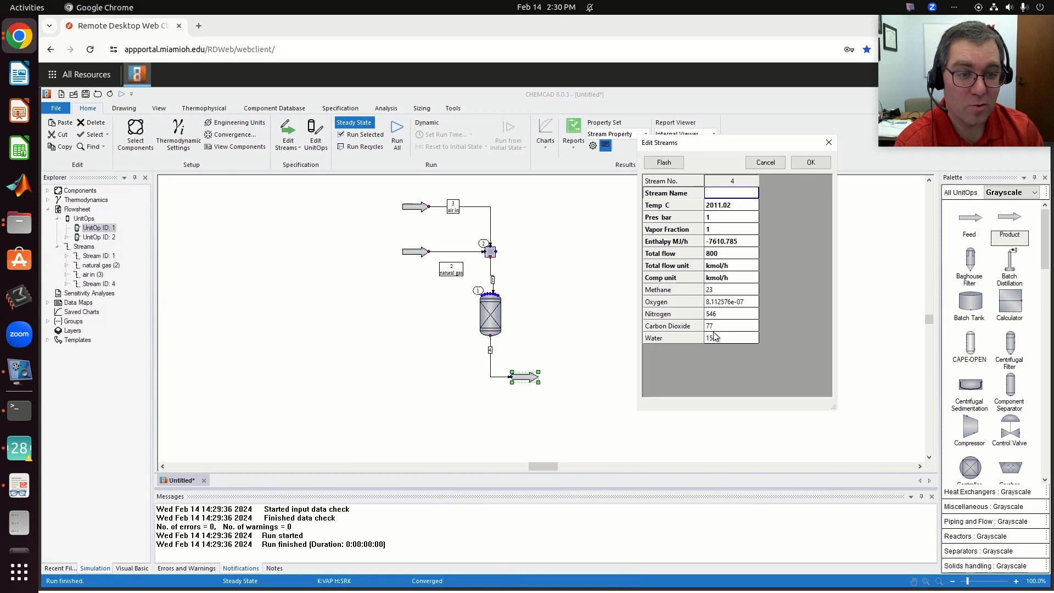
left_click(809, 164)
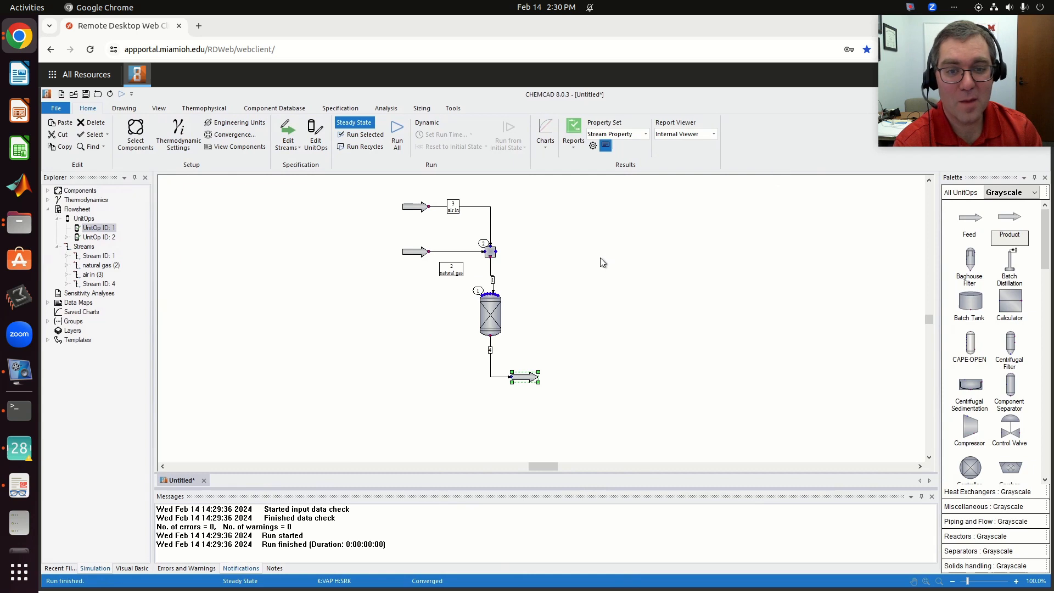
- Set the air in stream's total flow to 800 kmol/h, flash the stream, and accept it
double_click(413, 213)
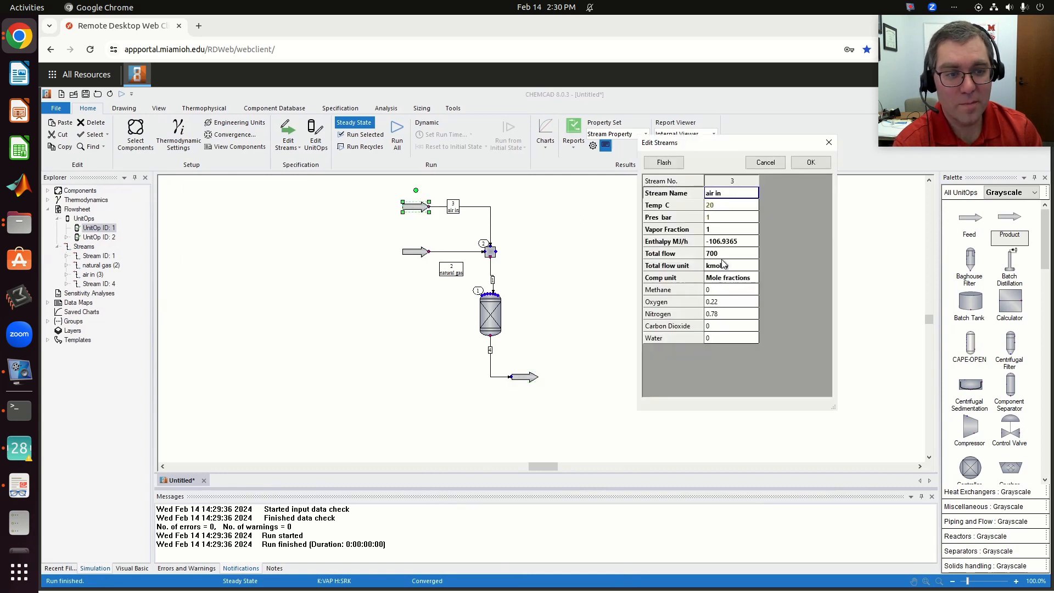
left_click(723, 256)
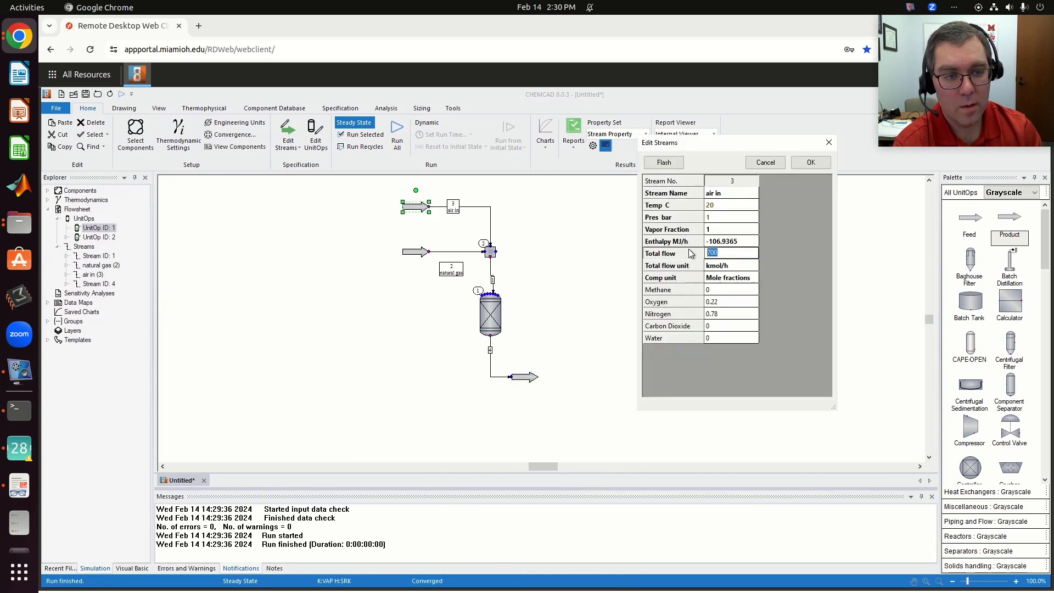
type("800")
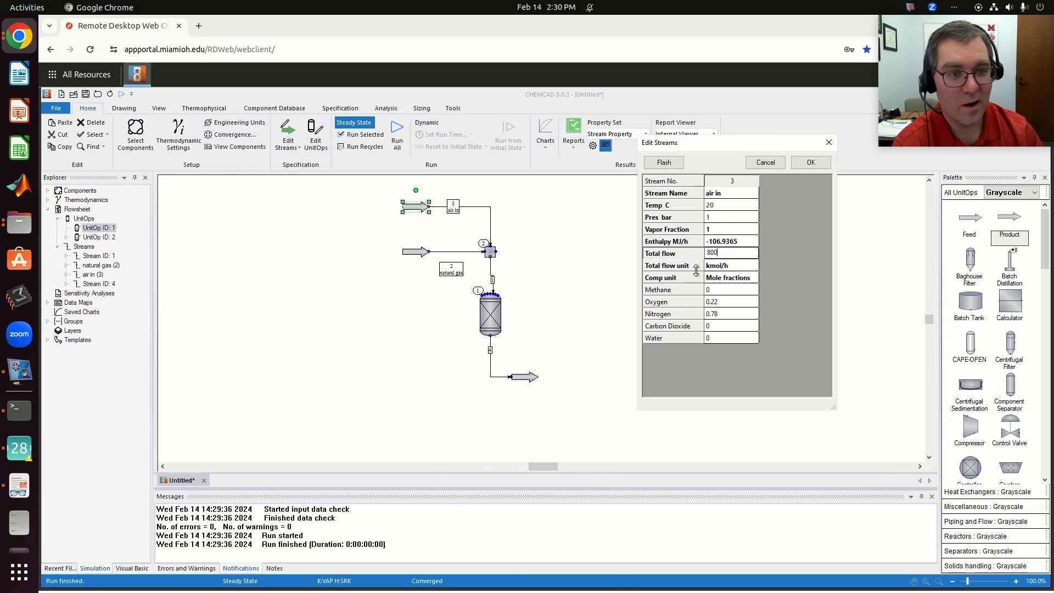
left_click(675, 160)
left_click(810, 162)
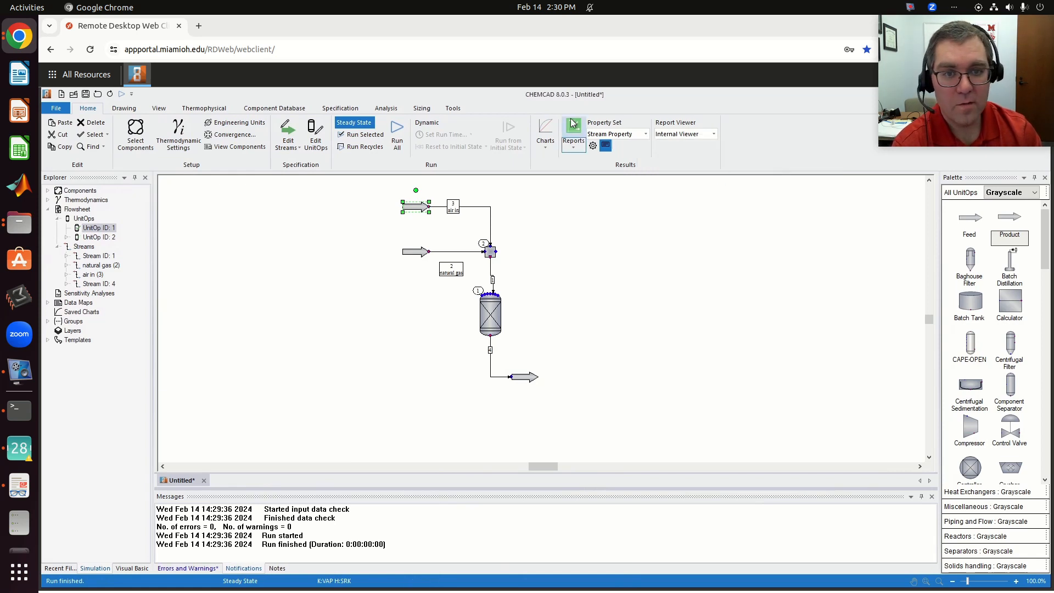
- Run the whole flowsheet with the 800 kmol/h air feed, check the reactor product stream, and close its data
left_click(397, 136)
double_click(524, 377)
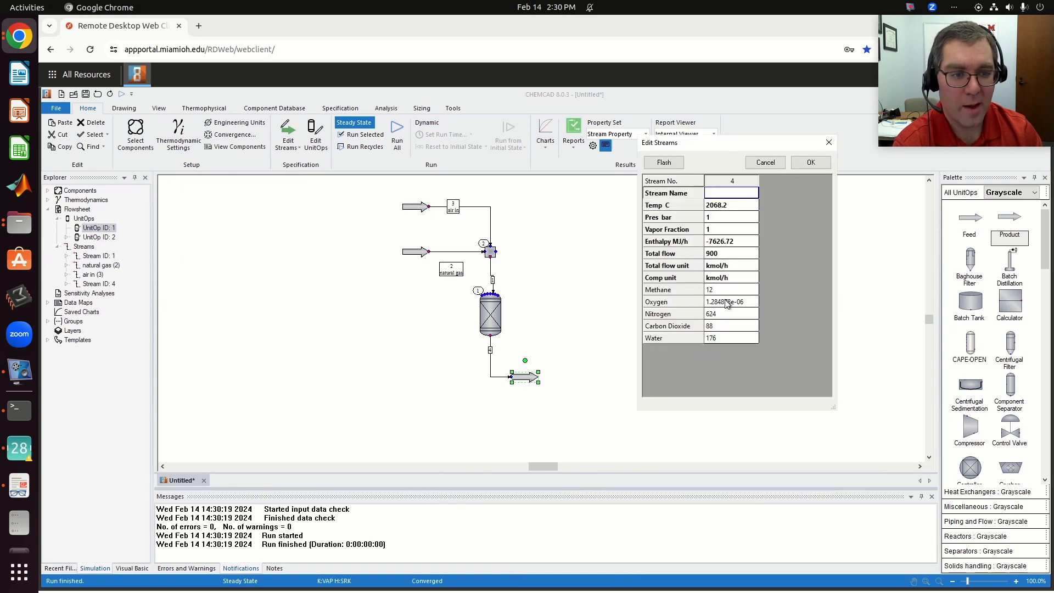
left_click(810, 162)
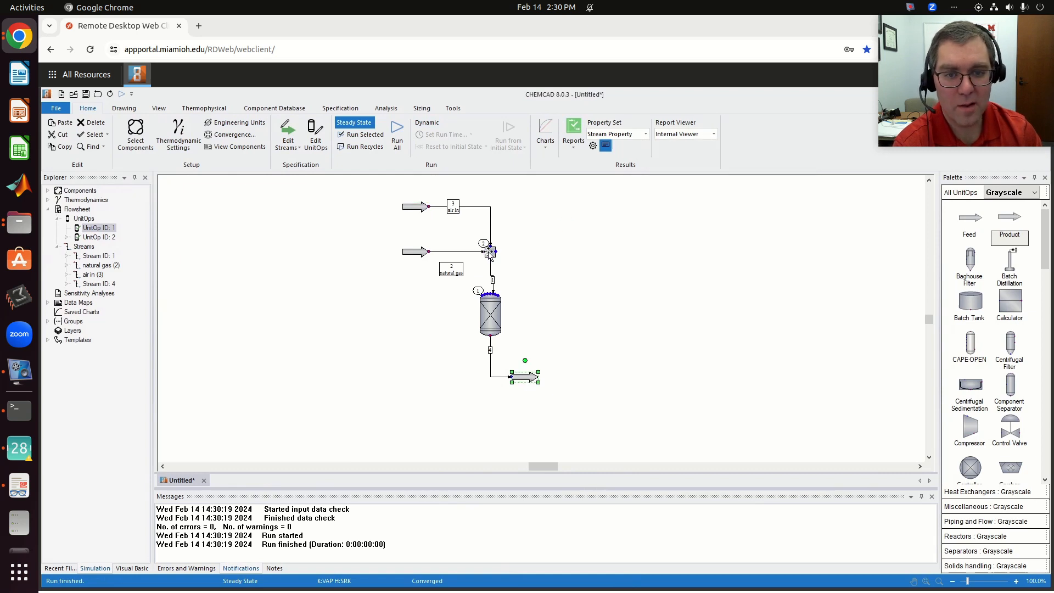
- Set the air in stream's total flow to 900 kmol/h, flash the stream, and accept it
double_click(415, 208)
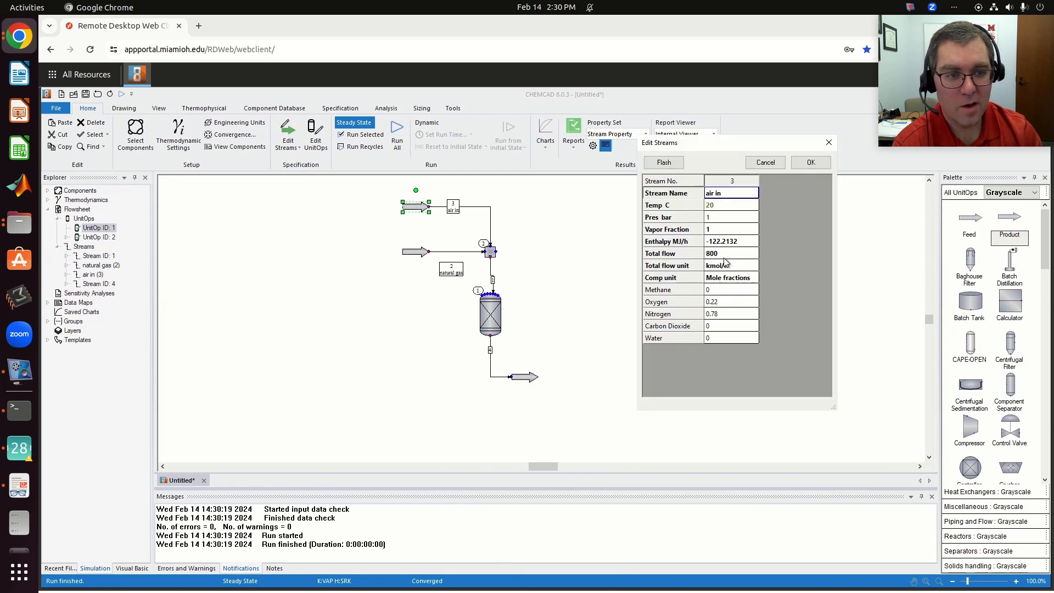
left_click(723, 253)
double_click(723, 254)
type("9")
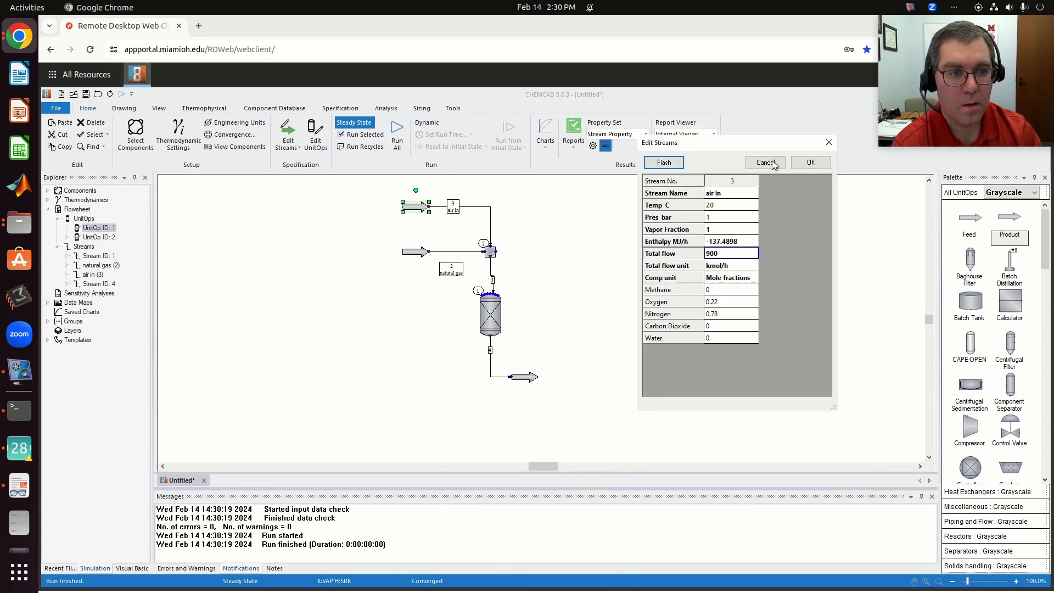
left_click(810, 163)
- Run the whole flowsheet with the 900 kmol/h air feed, check the reactor product stream, and close its data
left_click(397, 134)
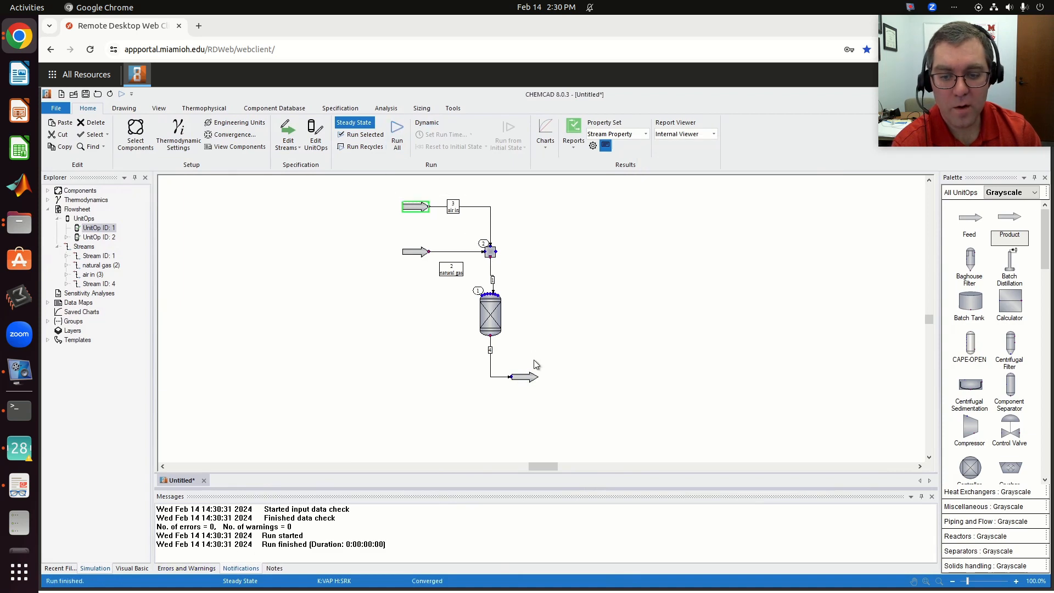
left_click(530, 377)
double_click(531, 376)
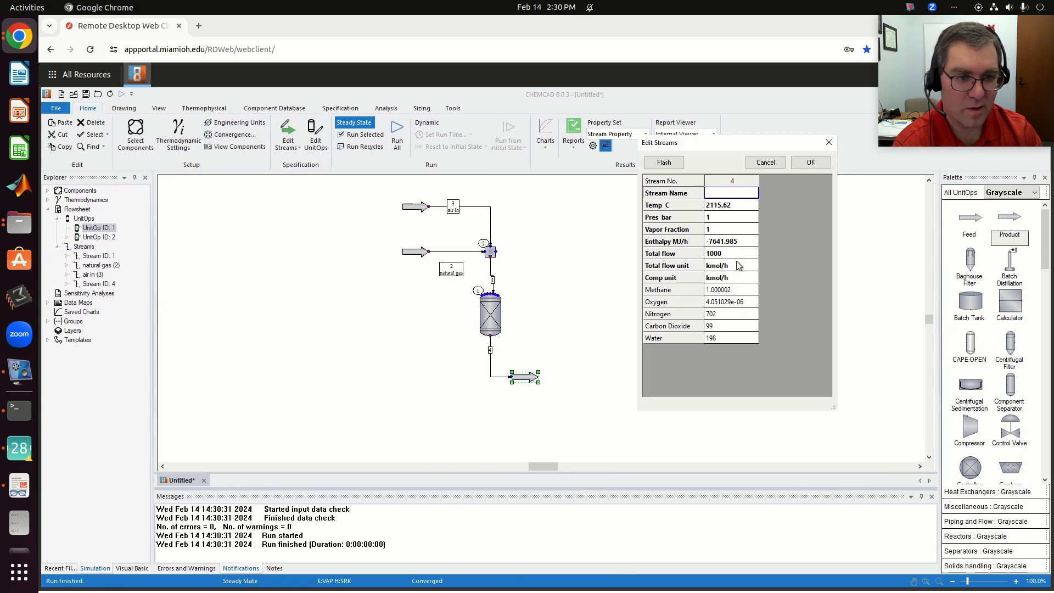
left_click(810, 162)
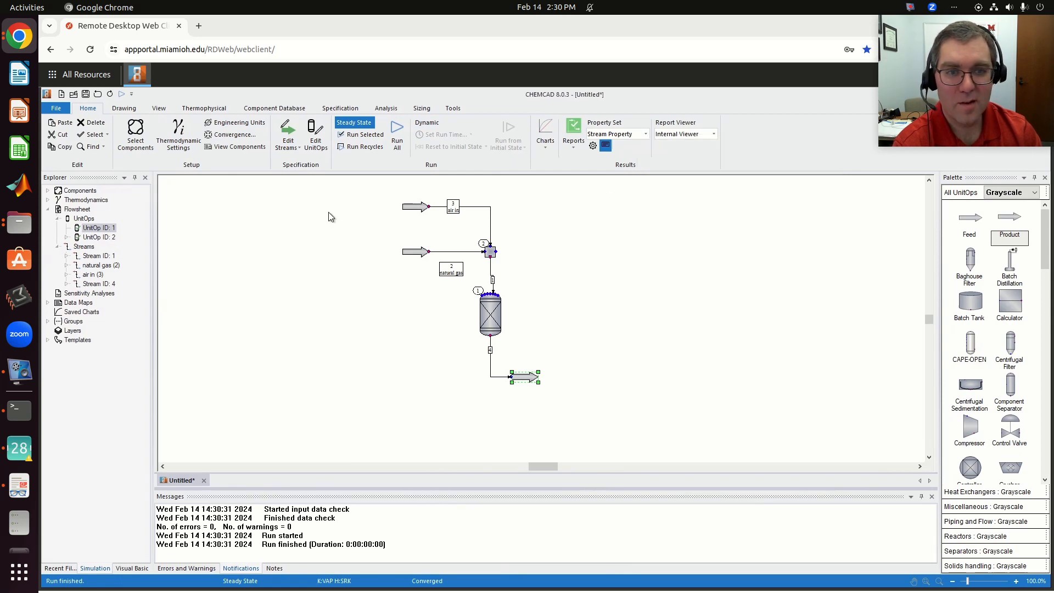
- Set the air in stream's total flow to 1000 kmol/h, flash the stream, and accept it
double_click(411, 207)
left_click(747, 259)
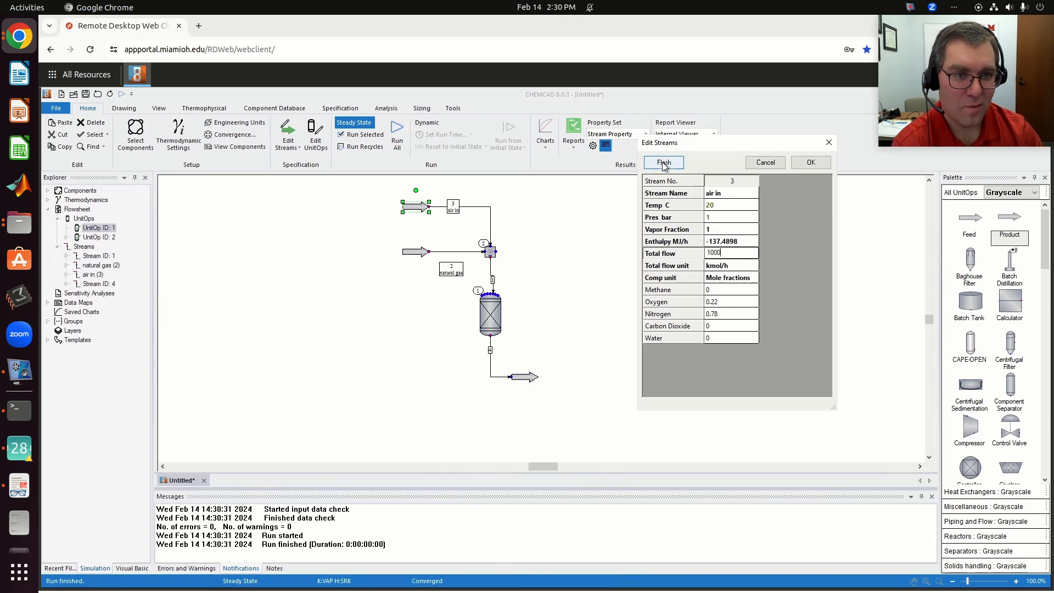
left_click(811, 163)
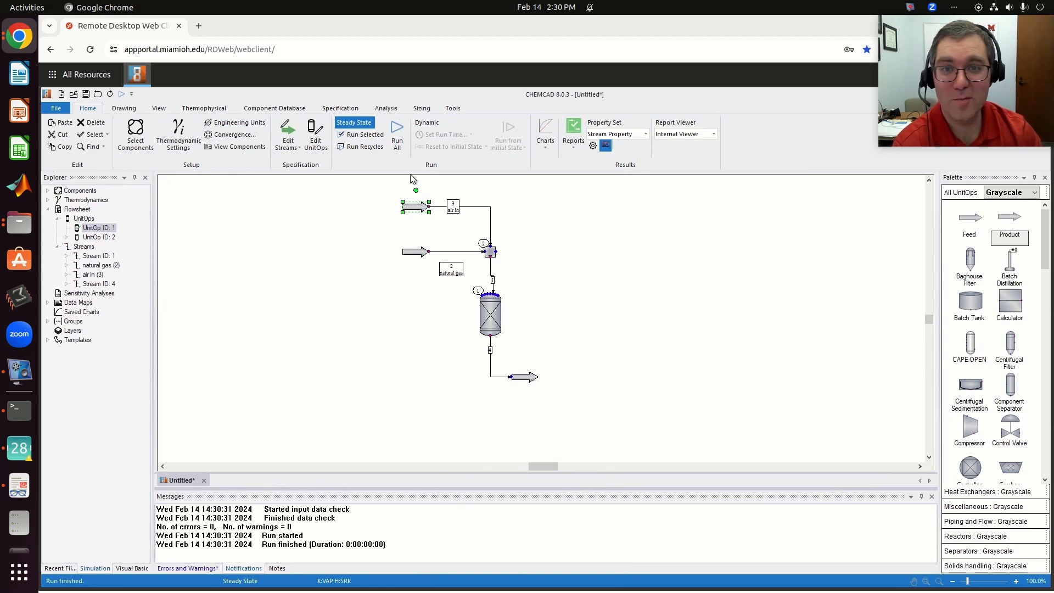
- Run the whole flowsheet with the 1000 kmol/h air feed and review the reactor product stream's temperature and composition
left_click(396, 134)
double_click(518, 379)
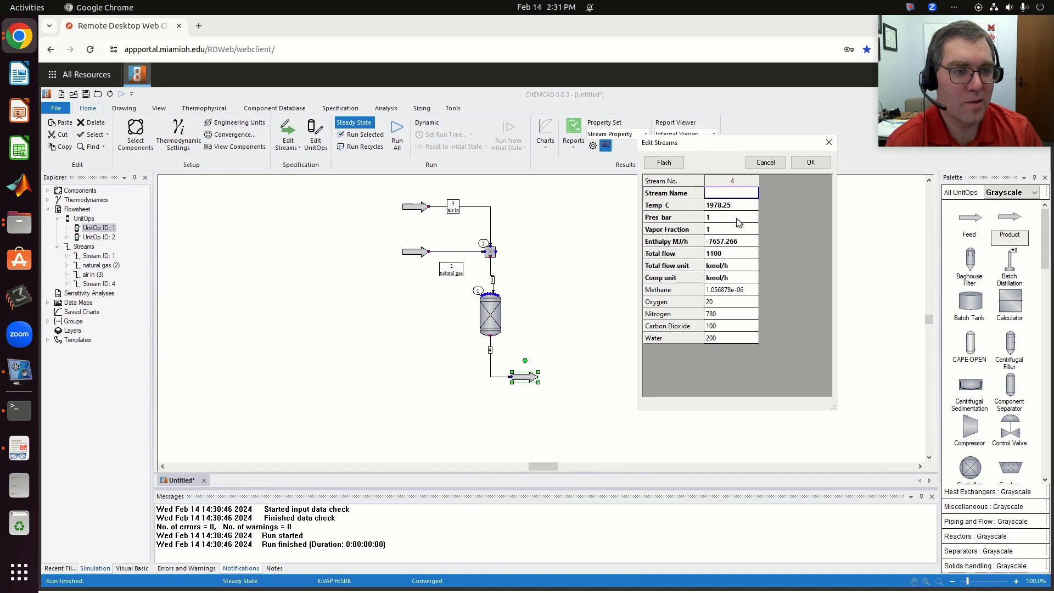
left_click(812, 167)
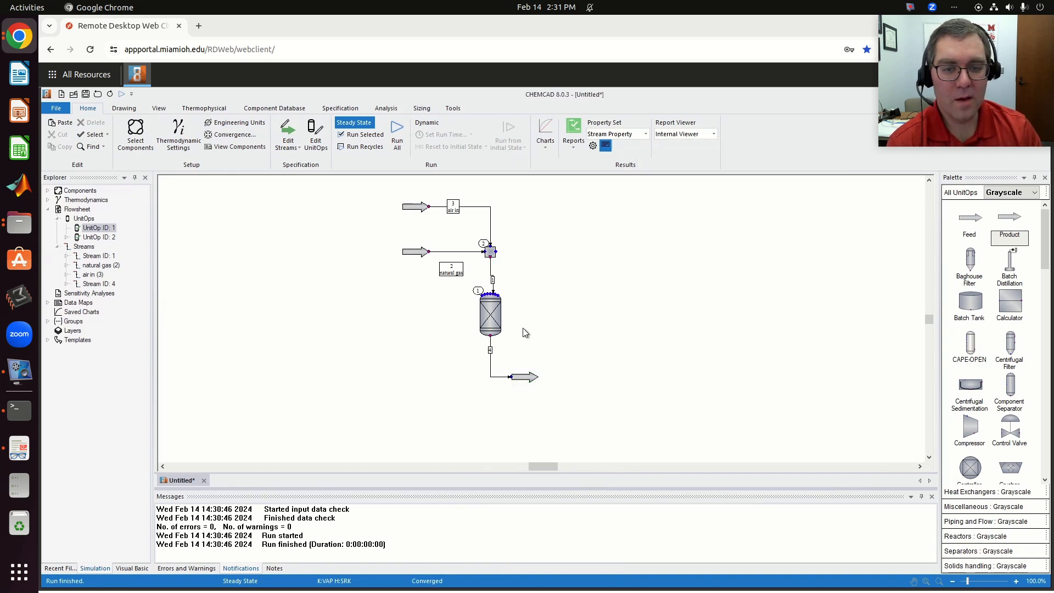
- Inspect the Gibbs reactor's component element matrix and close it without changes
left_click(483, 317)
double_click(483, 317)
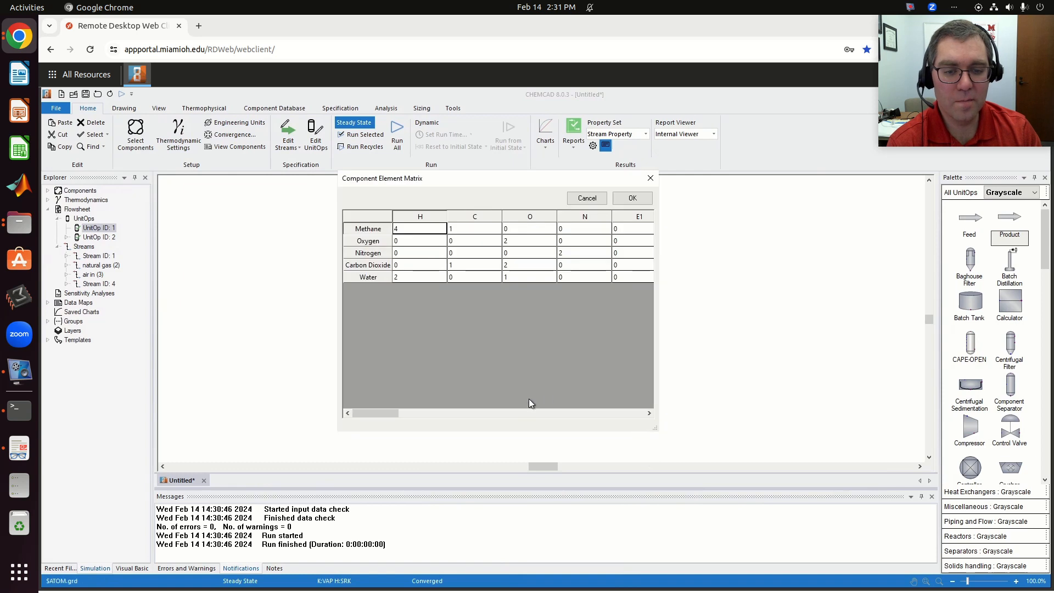
left_click(650, 178)
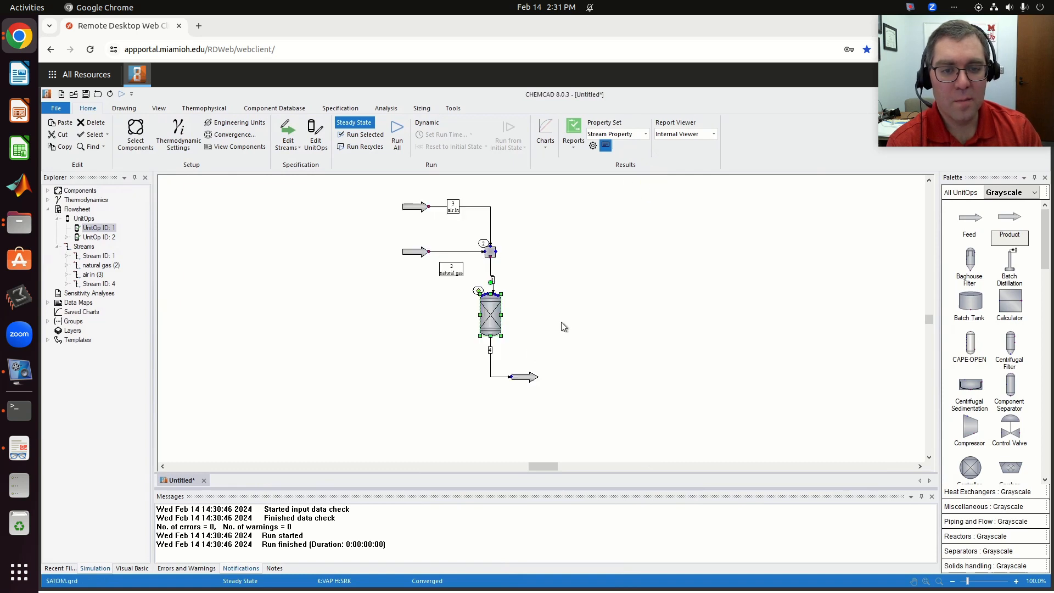
- Recheck the reactor product stream's component flows, close its data, and clear the flowsheet selection
left_click(530, 382)
double_click(530, 382)
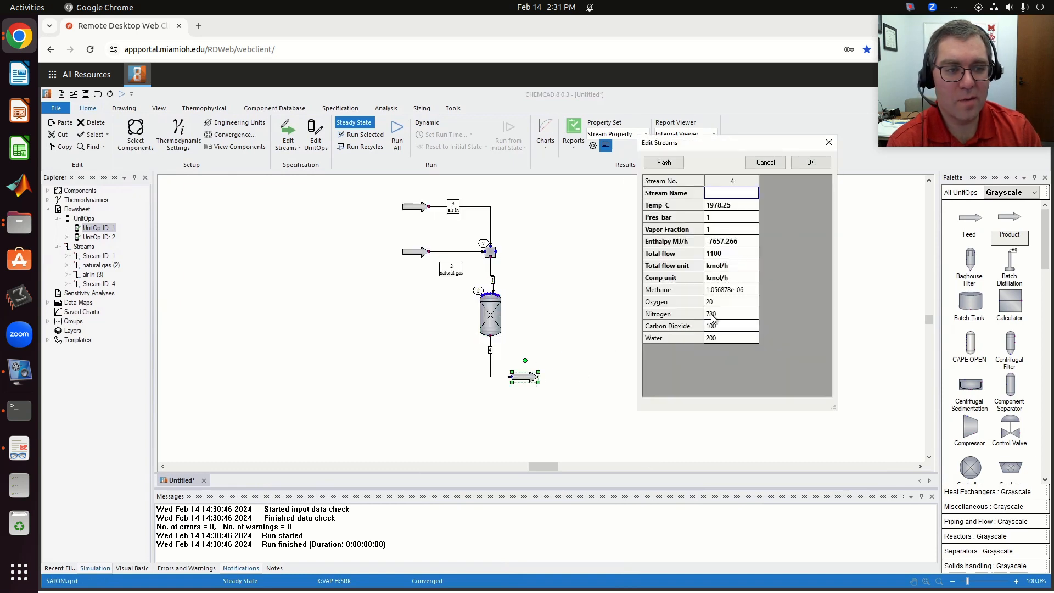
left_click(811, 163)
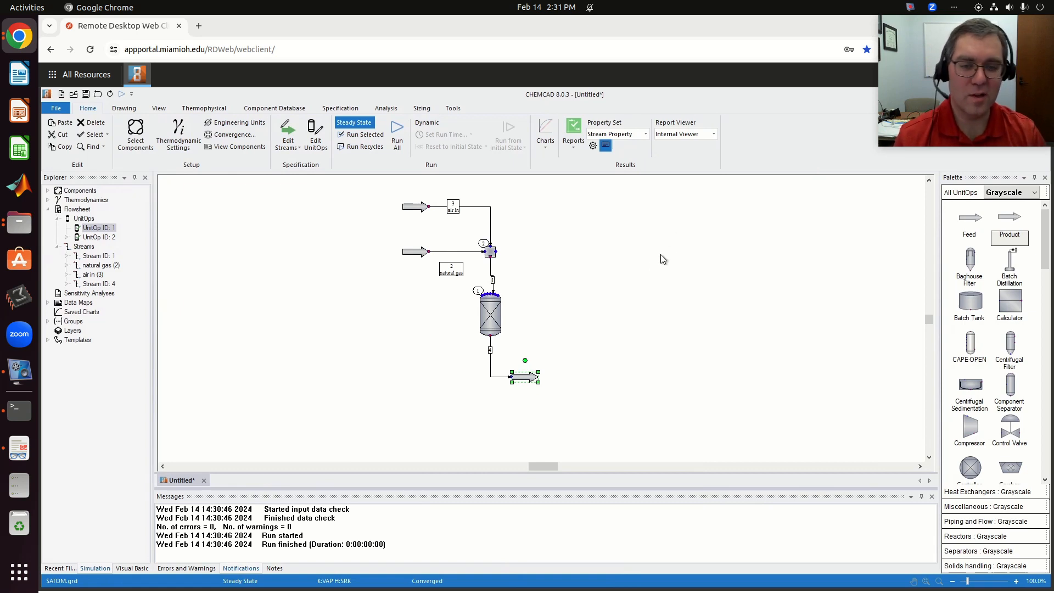
left_click(618, 303)
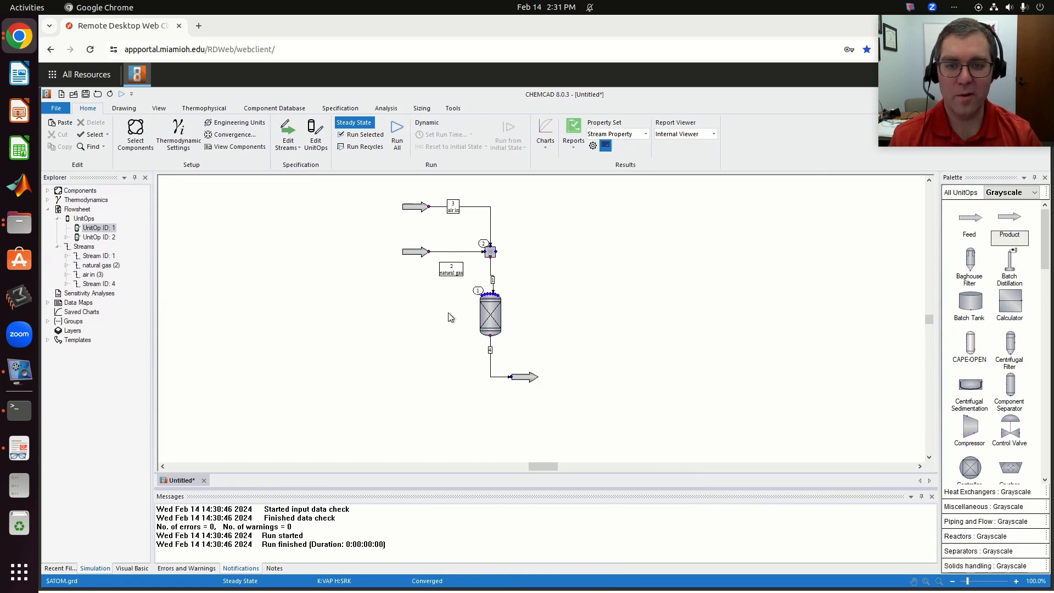
- Review the natural gas stream's data, consult the ammonia question in chemcad_week_3.pdf, and return to CHEMCAD to close the stream data
double_click(419, 252)
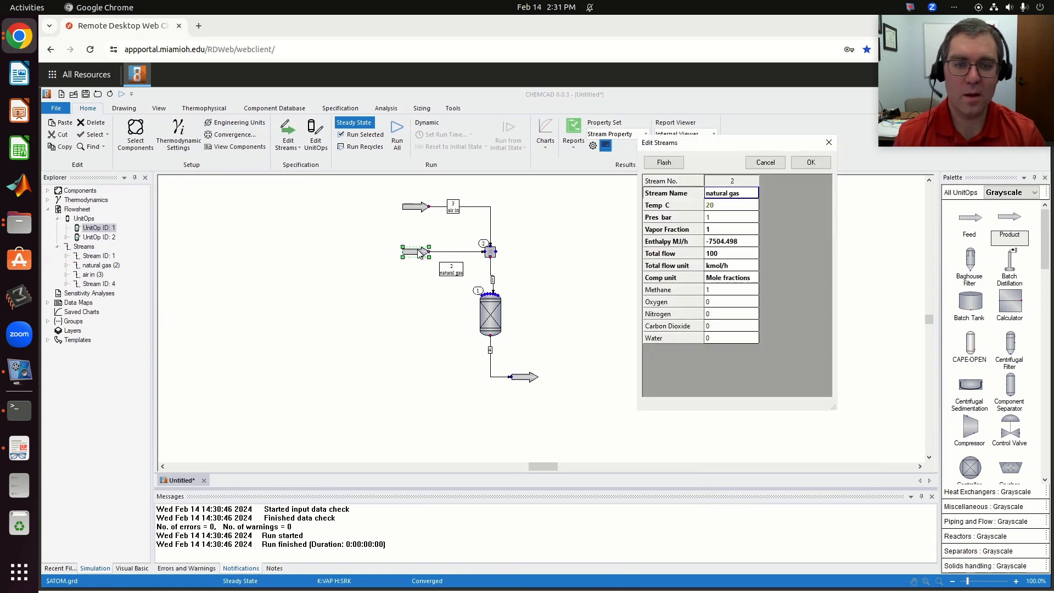
key("alt+Tab")
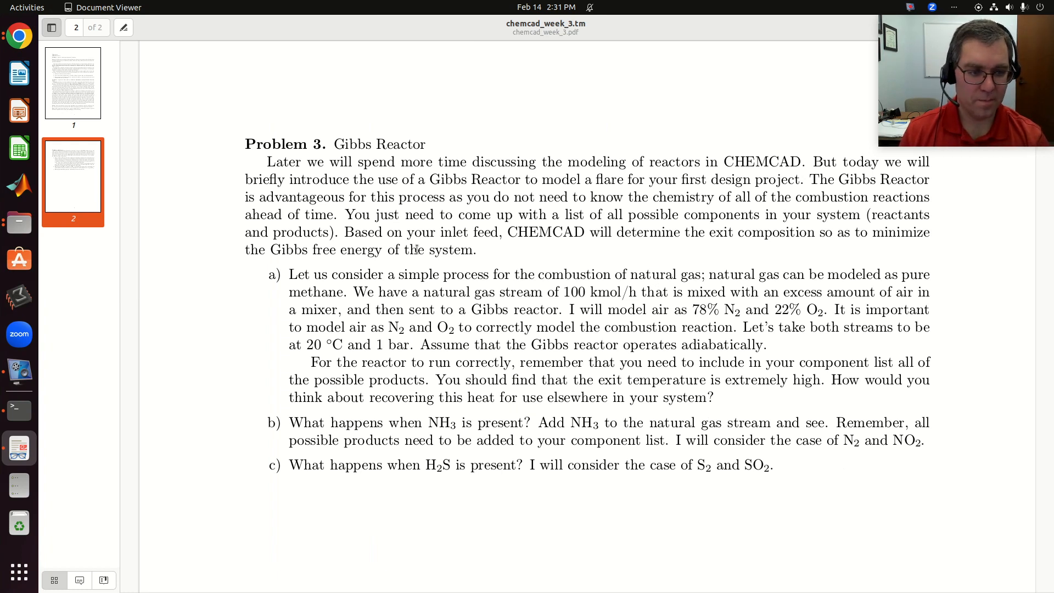
key("alt+Tab")
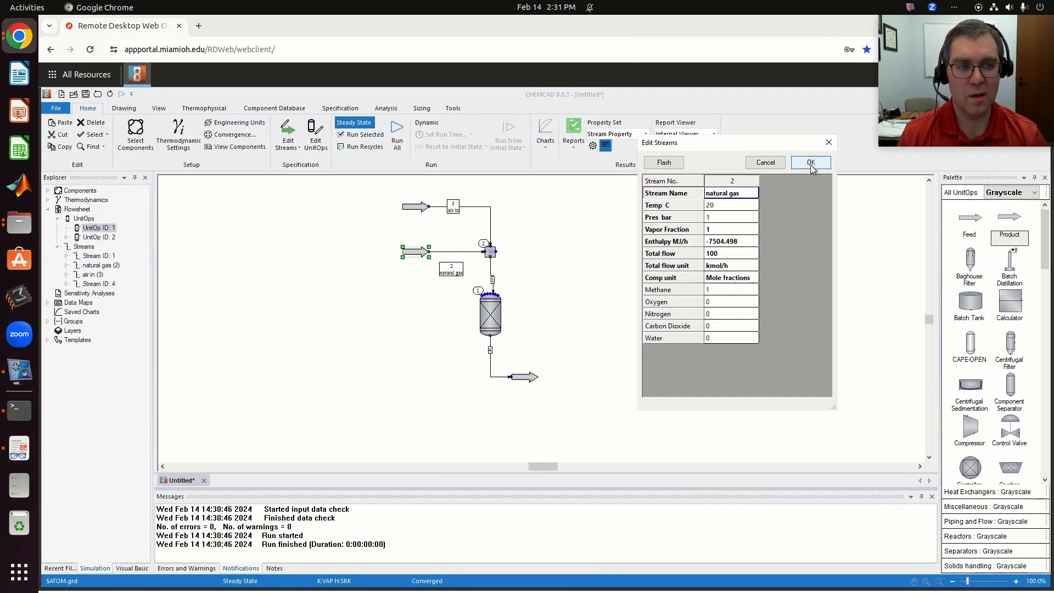
left_click(811, 163)
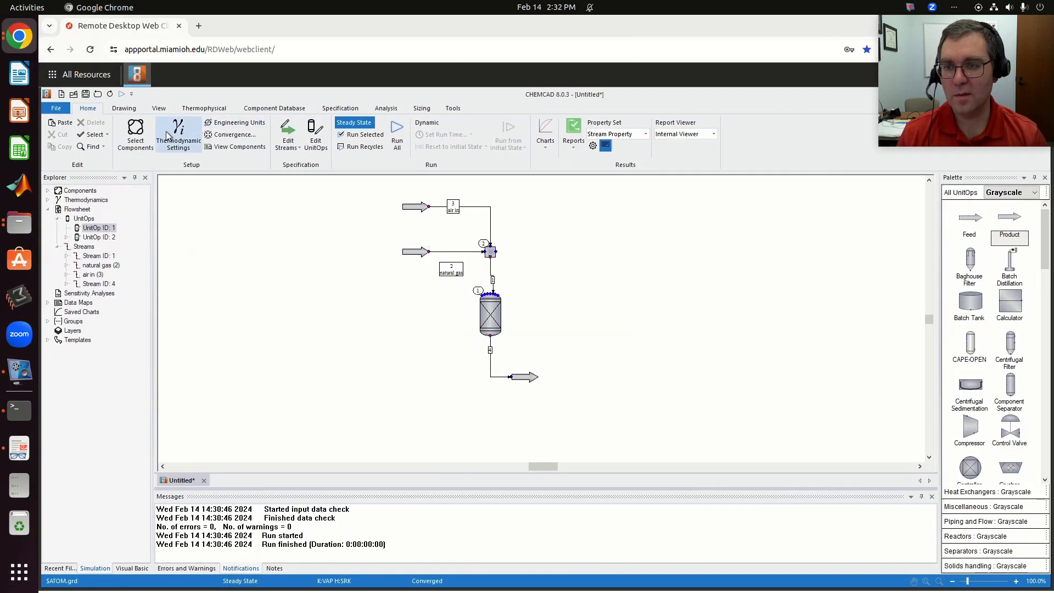
- Find ammonia in the component database and add it to the simulation's selected components
left_click(135, 136)
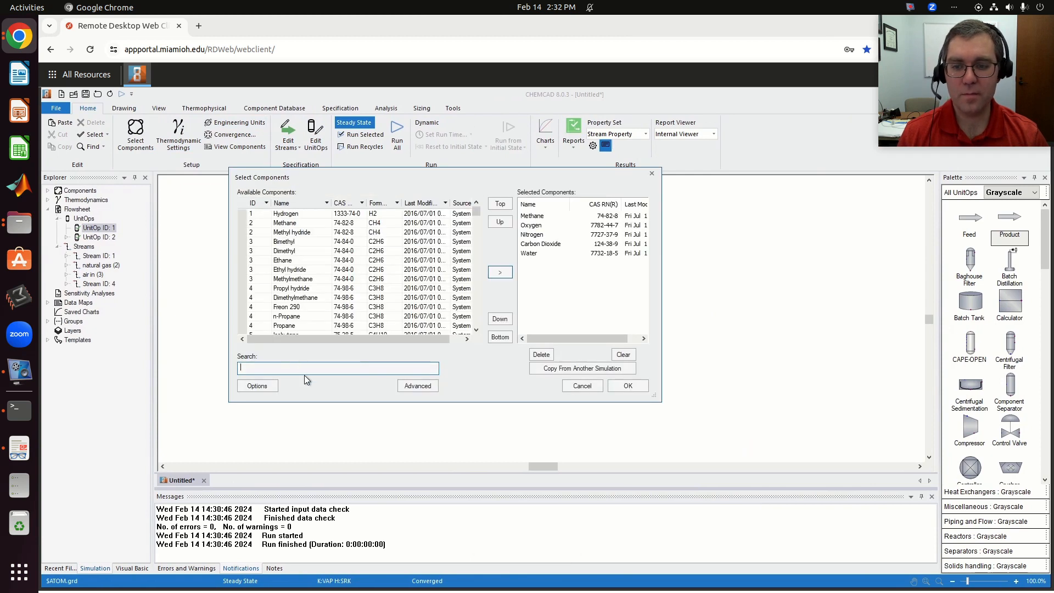
type("ammonia")
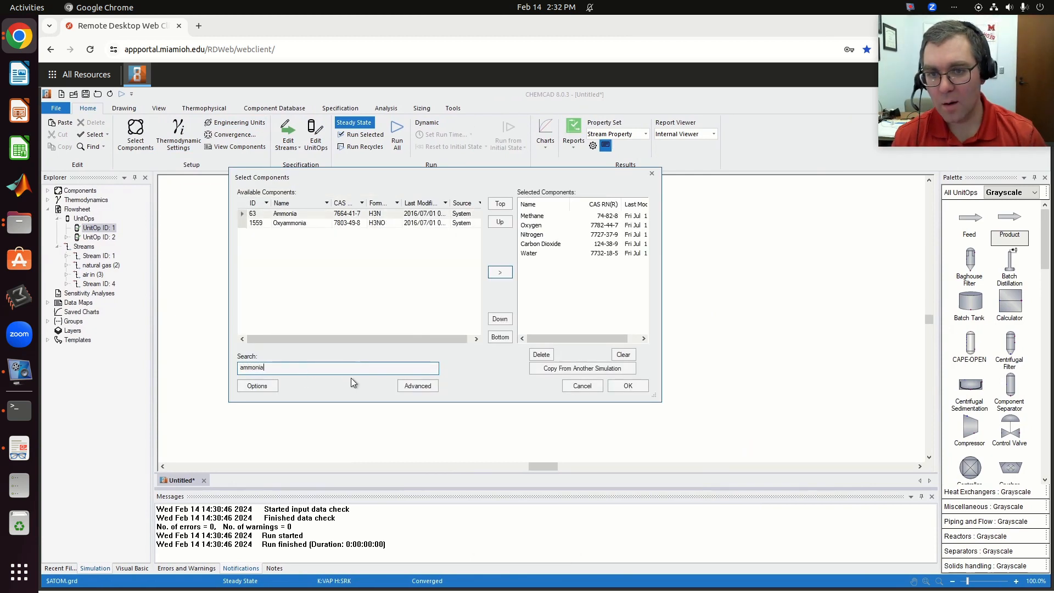
left_click(365, 214)
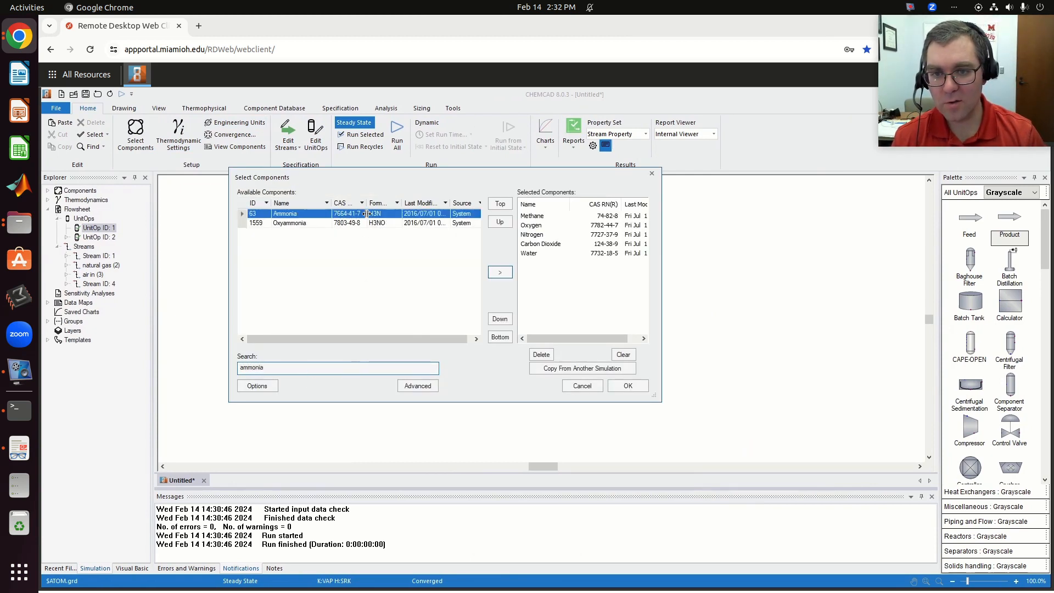
left_click(500, 273)
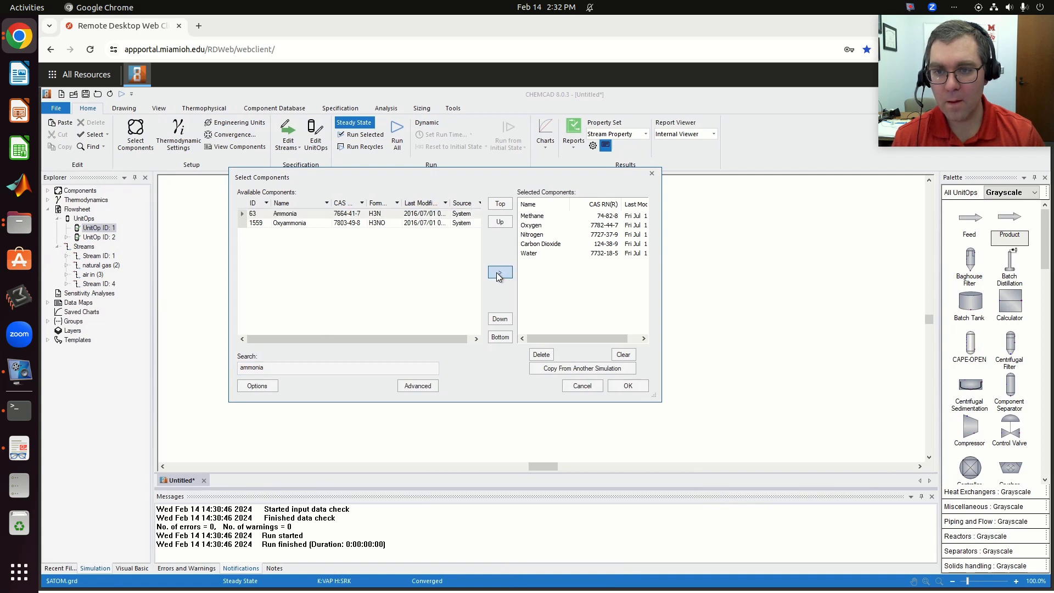
- Search for NO2, add Nitrogen Dioxide to the selected components, and accept the component list
left_click(319, 368)
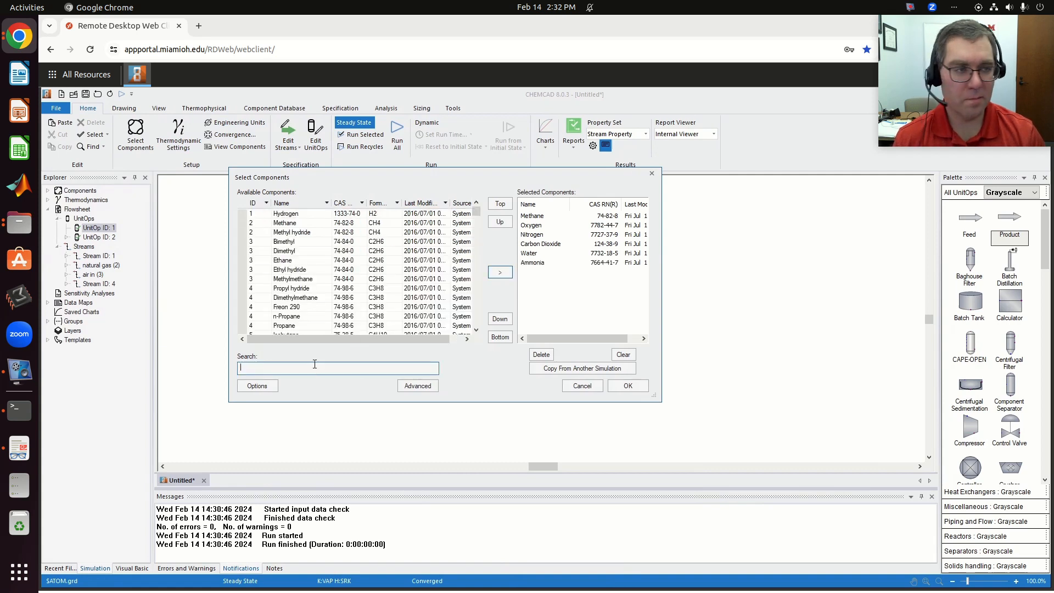
type("n")
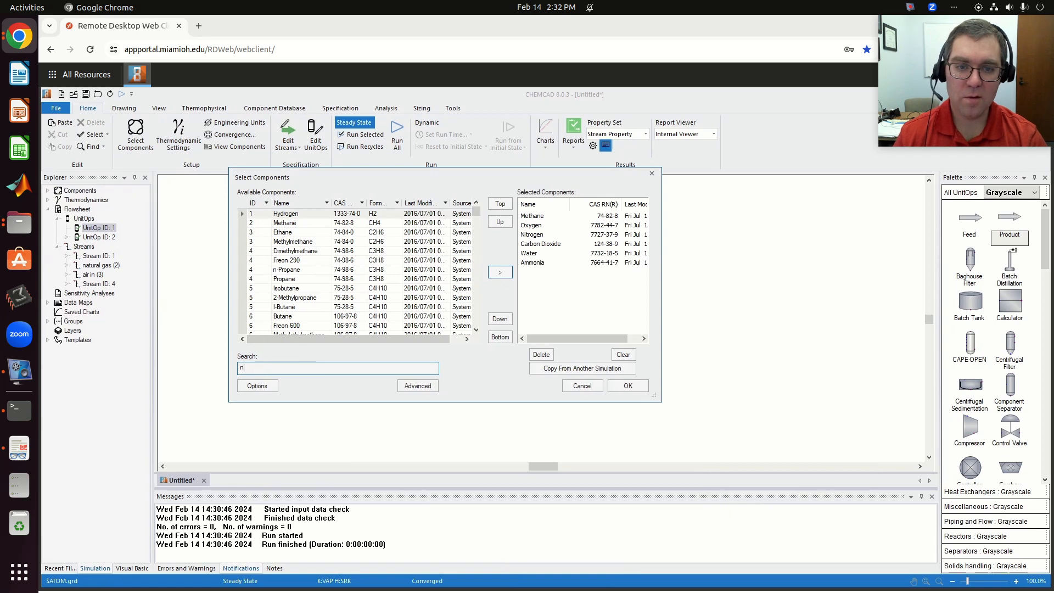
key("BackSpace")
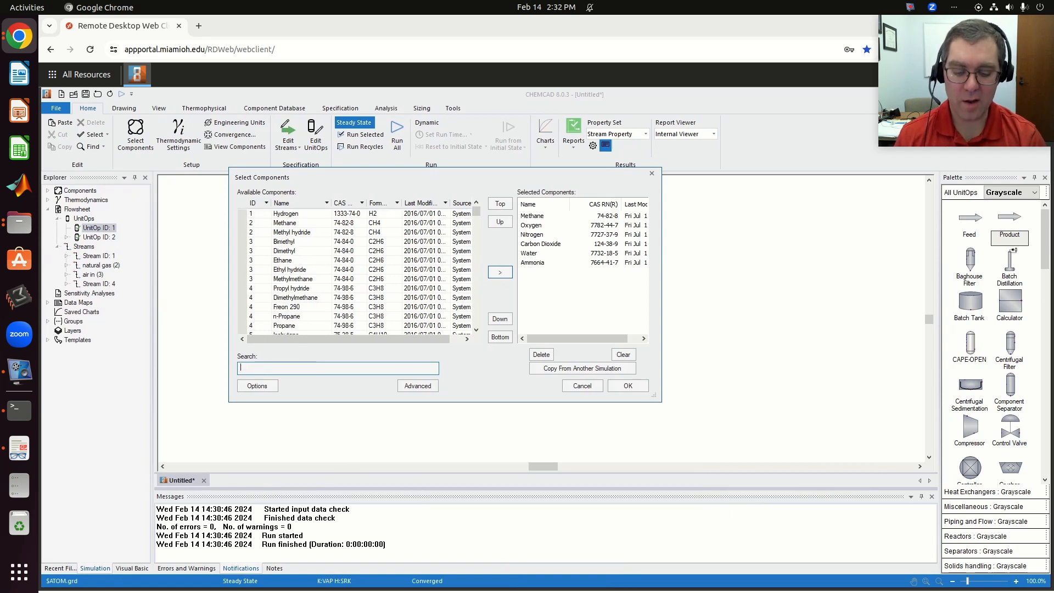
type("no")
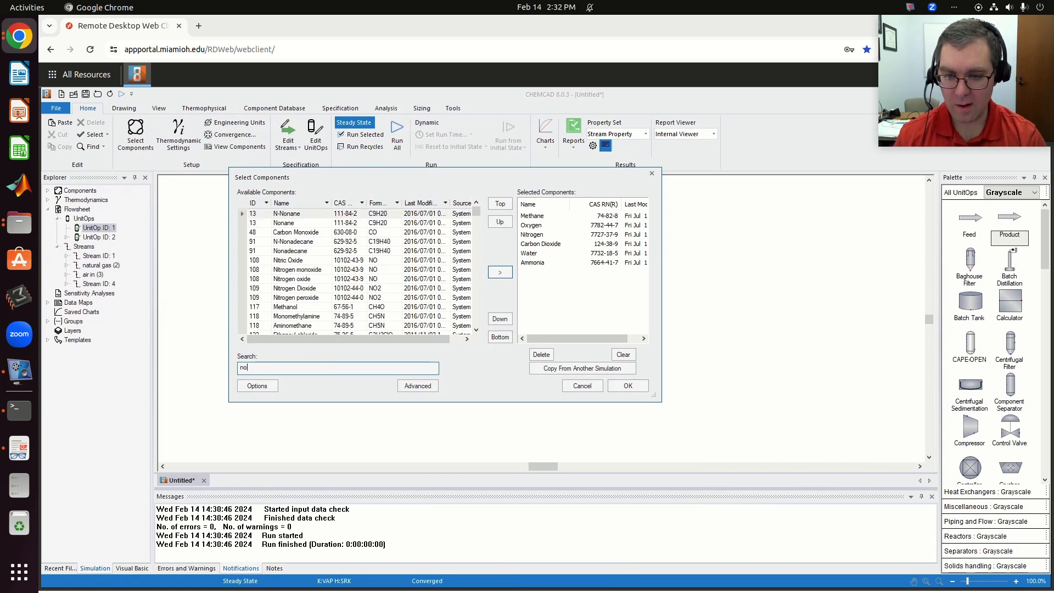
type("2")
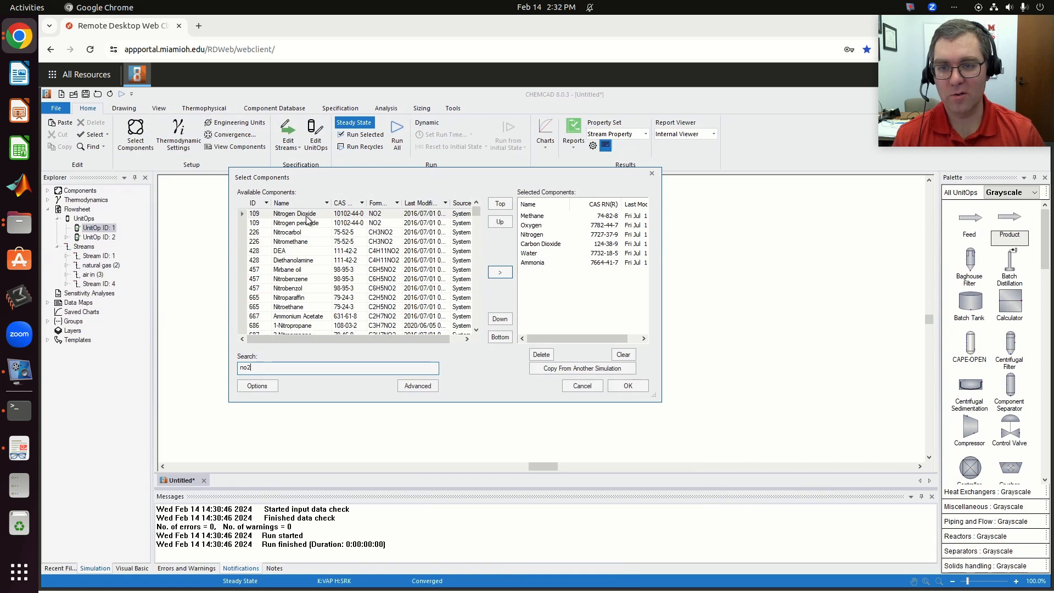
left_click(471, 213)
left_click(501, 271)
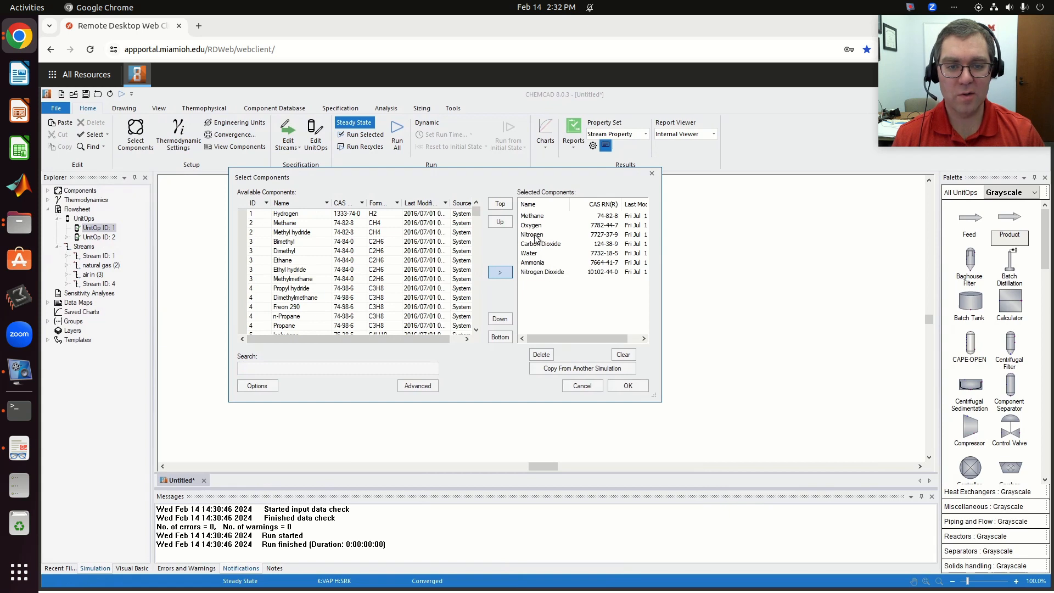
left_click(635, 387)
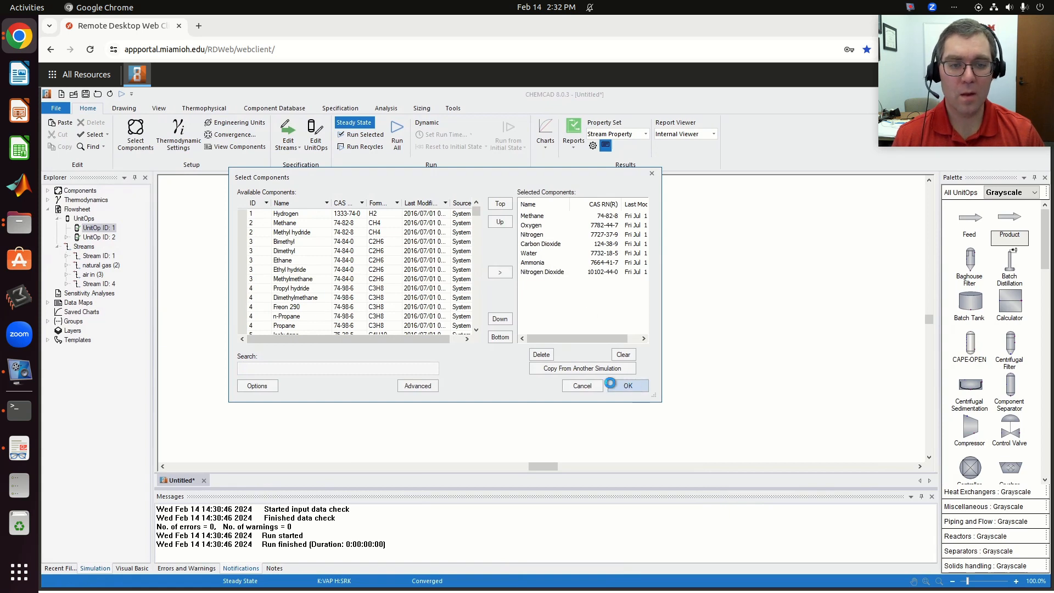
- Set the natural gas stream's mole fractions to 0.99 methane and 0.01 ammonia, accept it, and run the whole flowsheet
double_click(415, 253)
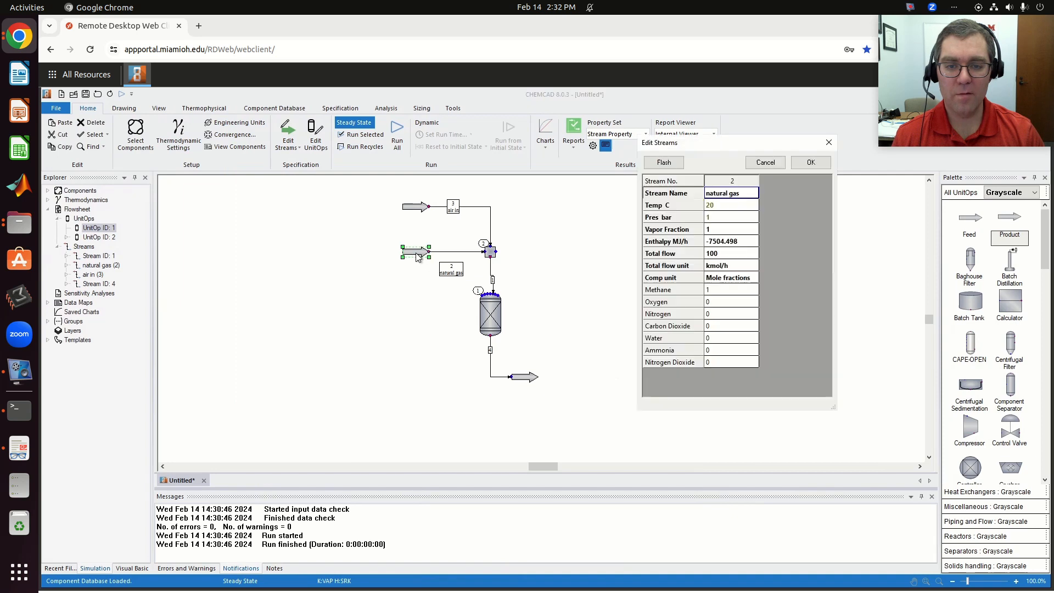
left_click(721, 292)
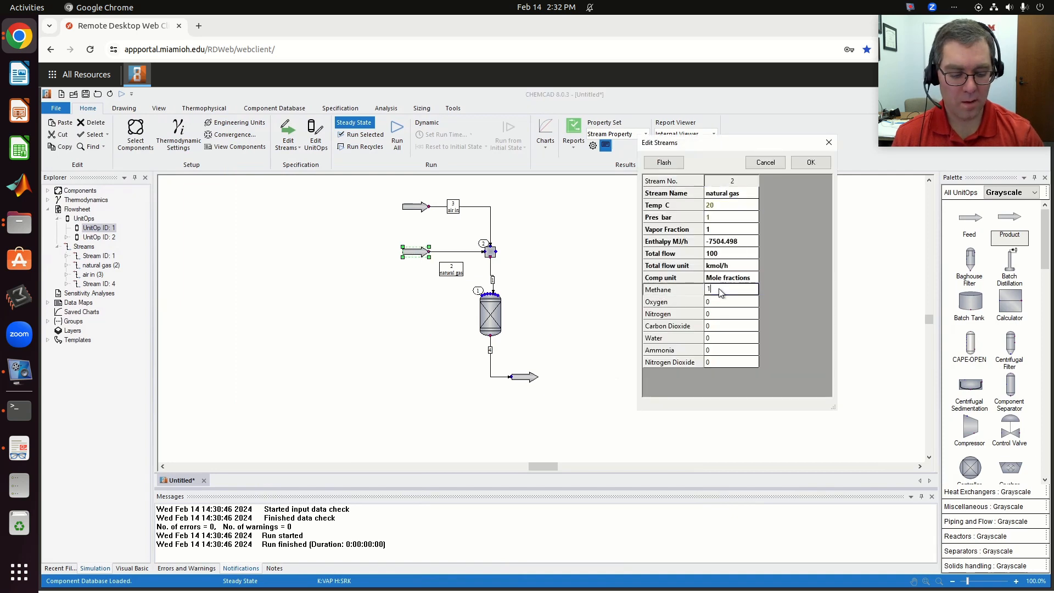
key("BackSpace")
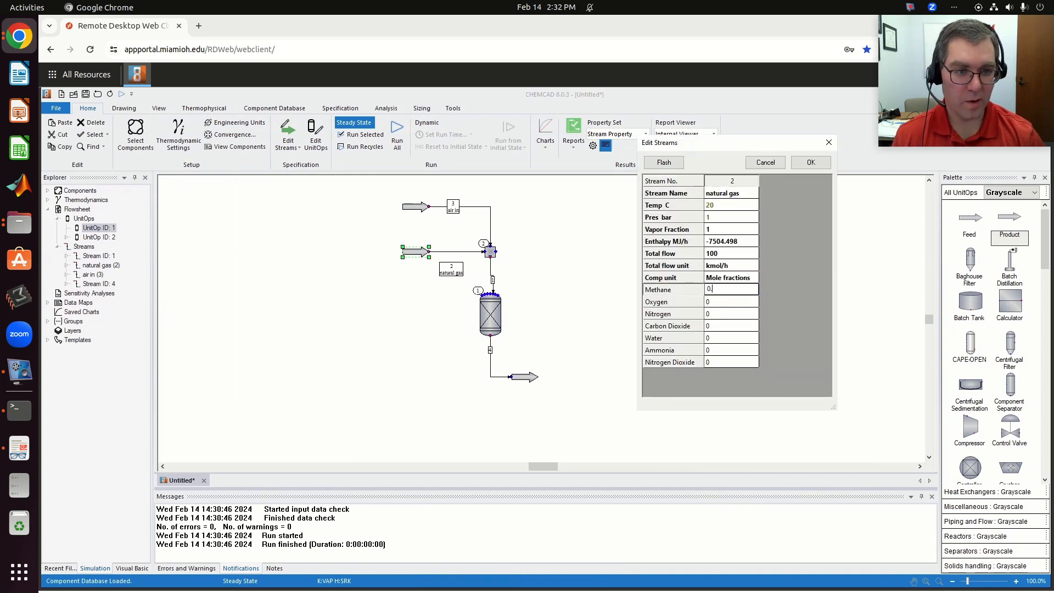
left_click(725, 353)
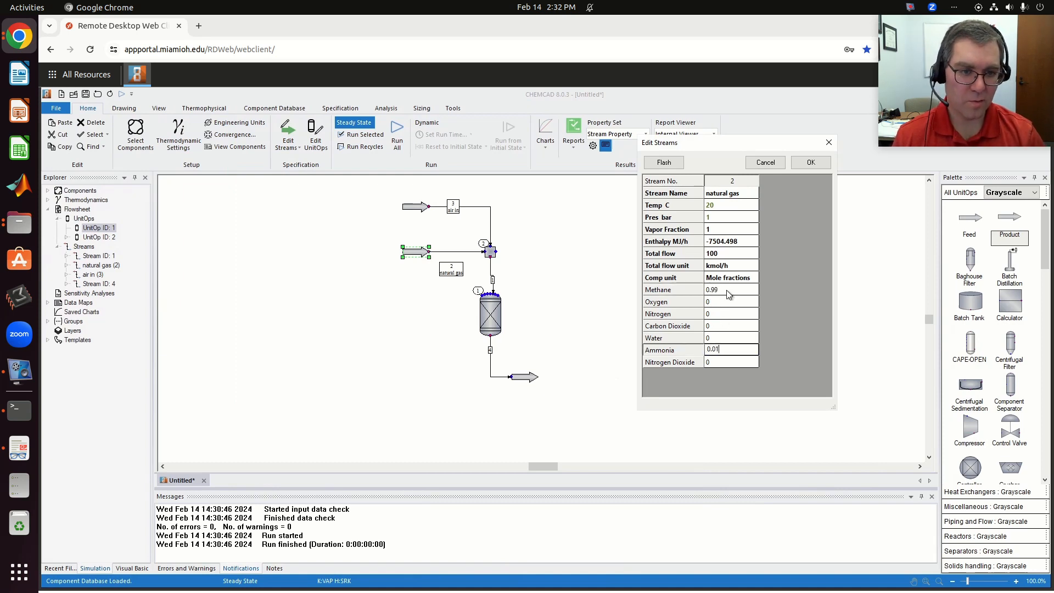
left_click(802, 166)
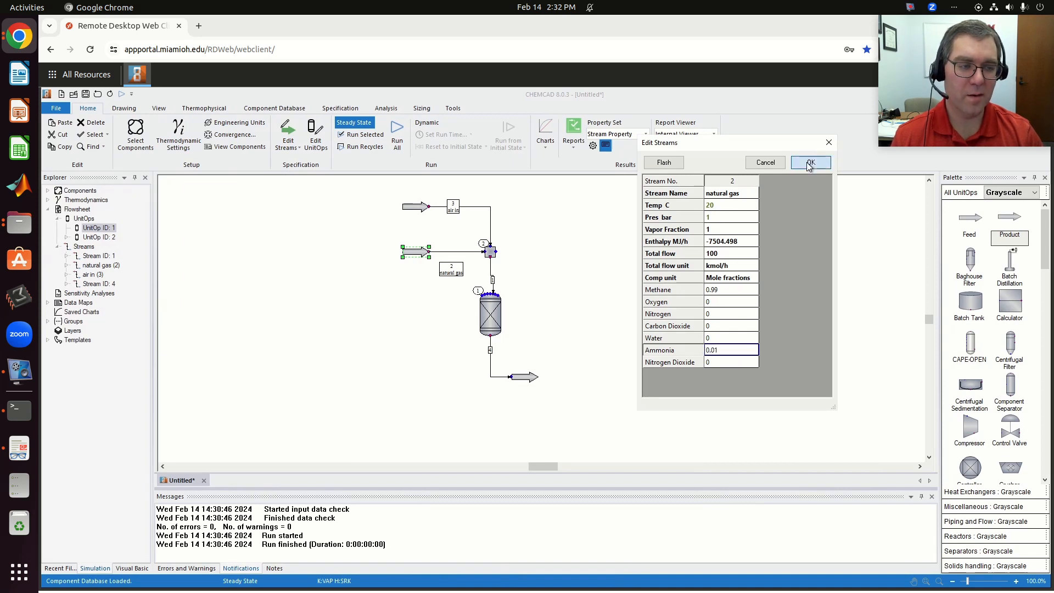
left_click(396, 133)
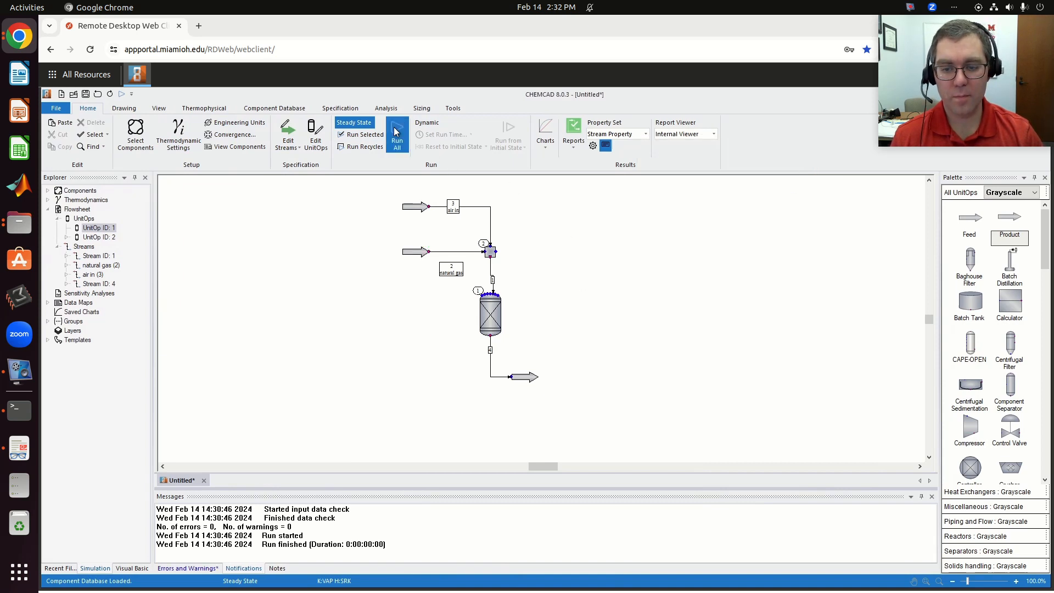
- Review the product stream's data, and switch the Gibbs reactor feed stream's composition unit to kmol/h
double_click(524, 378)
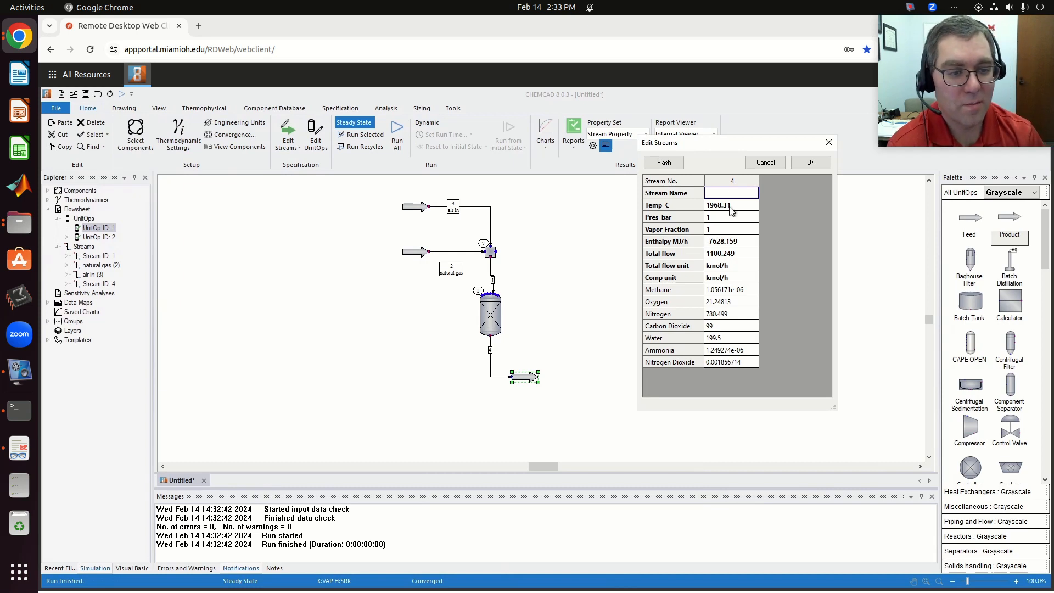
left_click(810, 163)
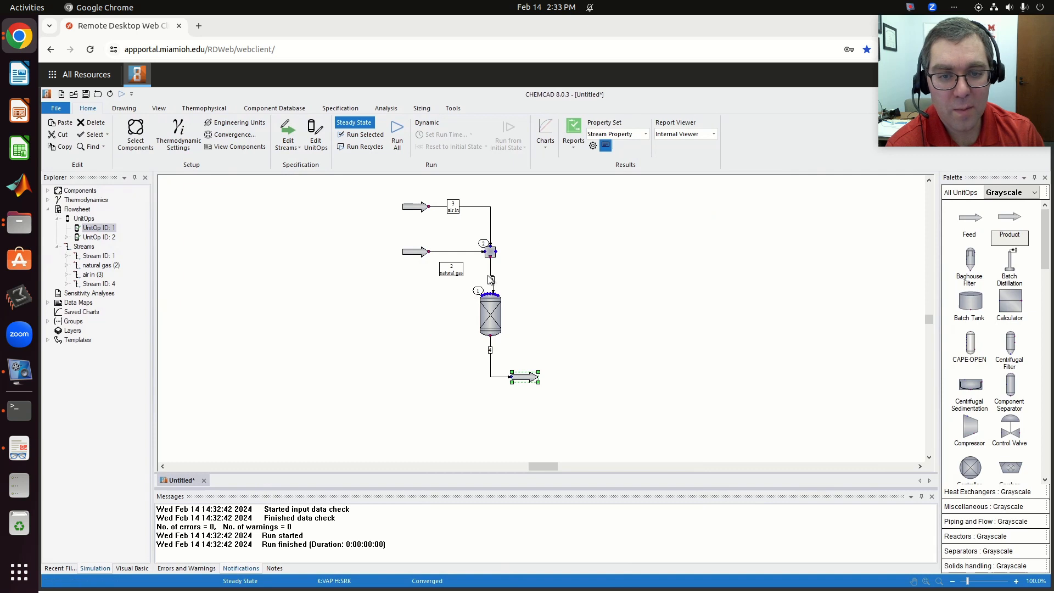
left_click(493, 278)
double_click(492, 278)
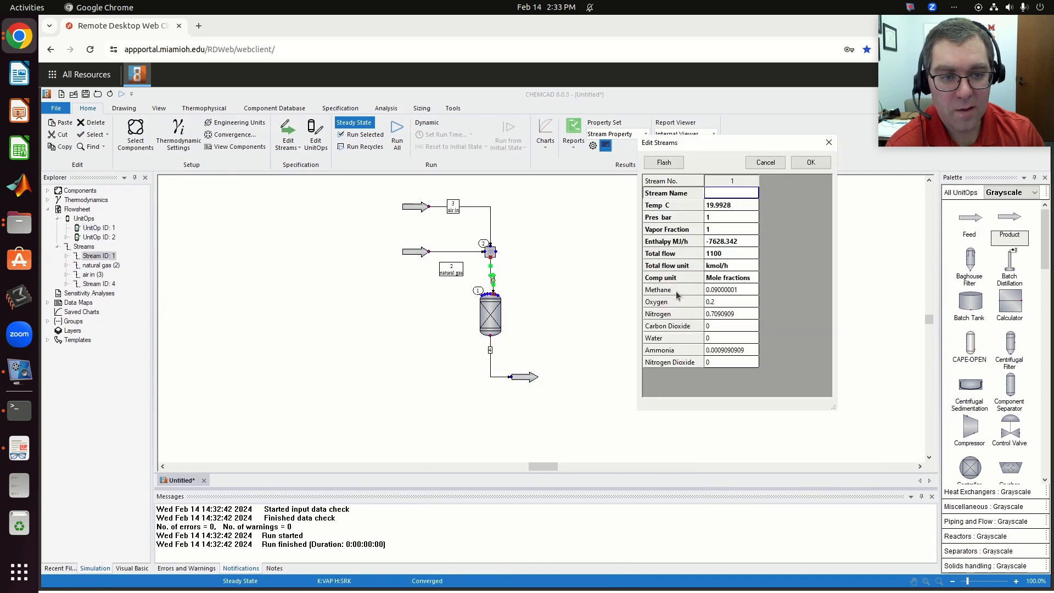
left_click(738, 277)
left_click(753, 277)
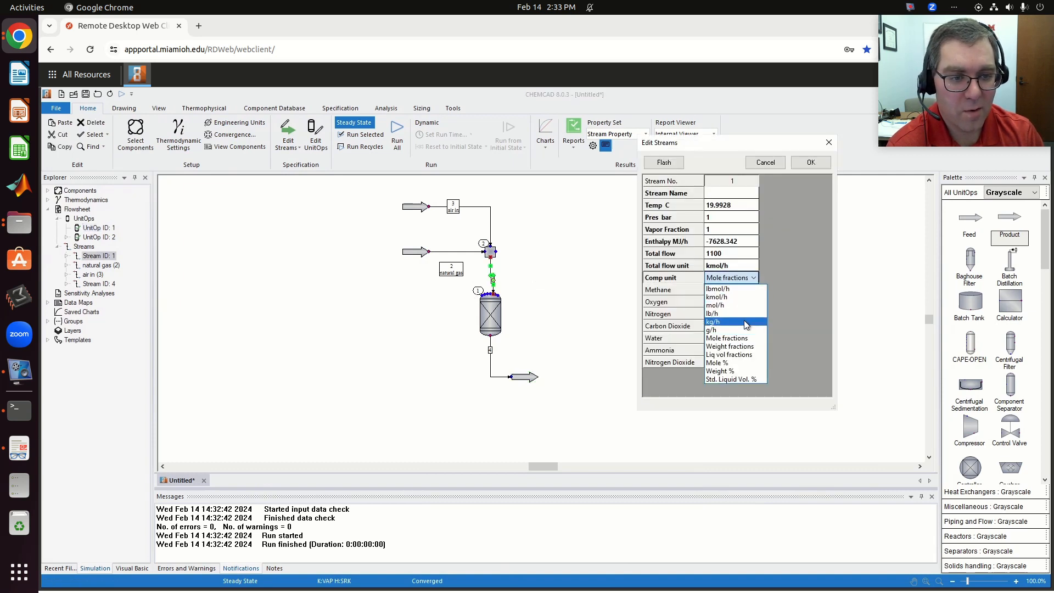
left_click(738, 303)
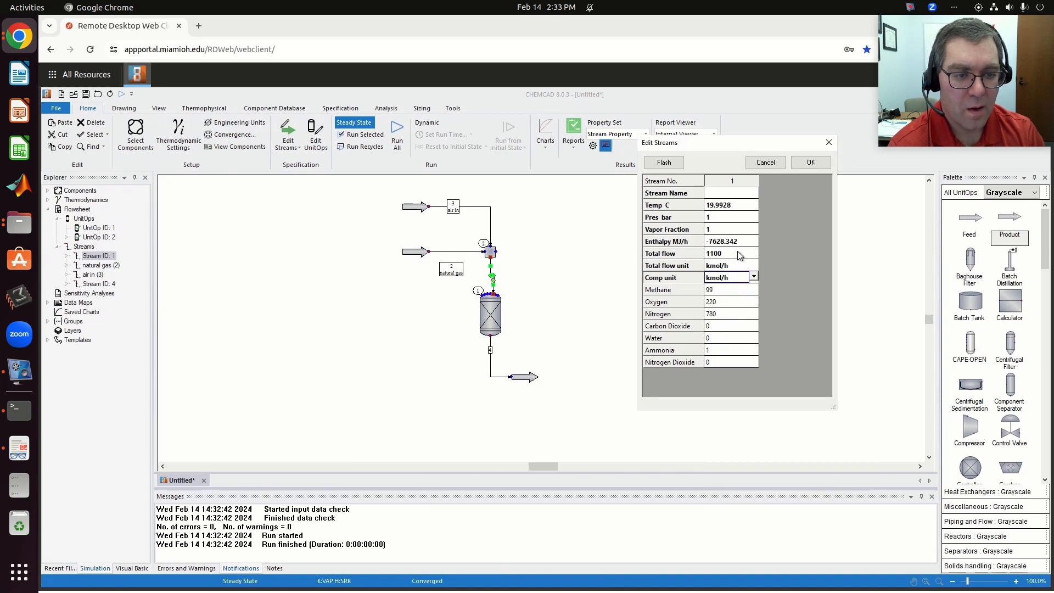
left_click(810, 162)
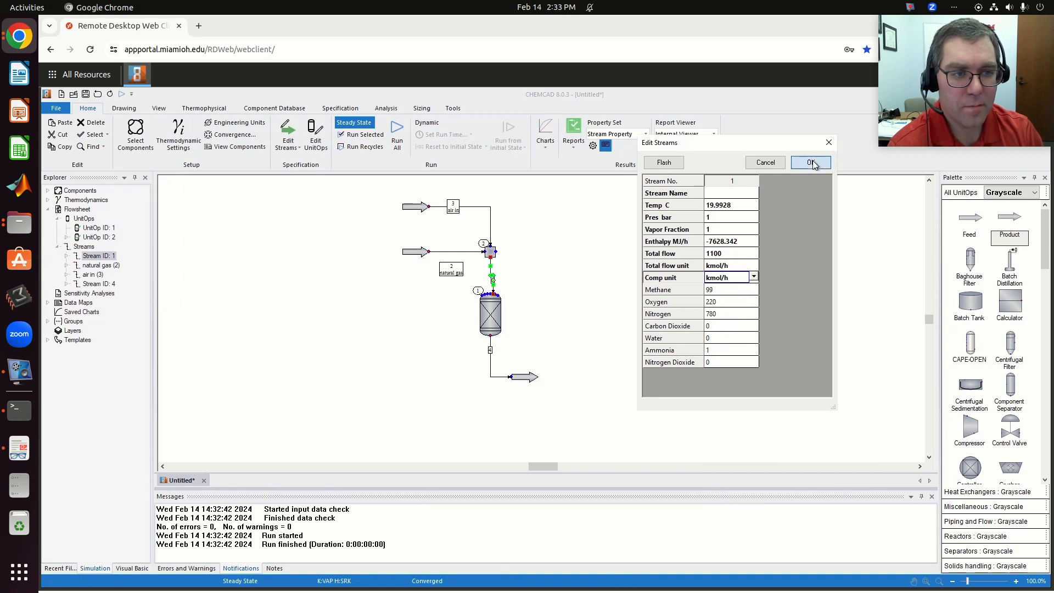
- Examine the product stream's component flows again for comparison with the reactor feed
left_click(532, 378)
double_click(531, 378)
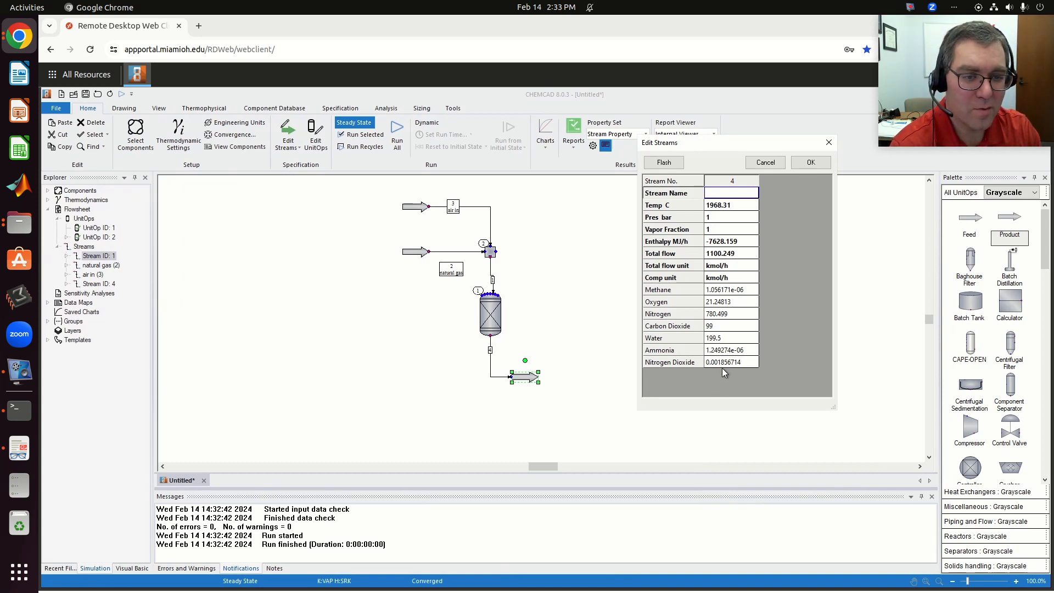
left_click(810, 162)
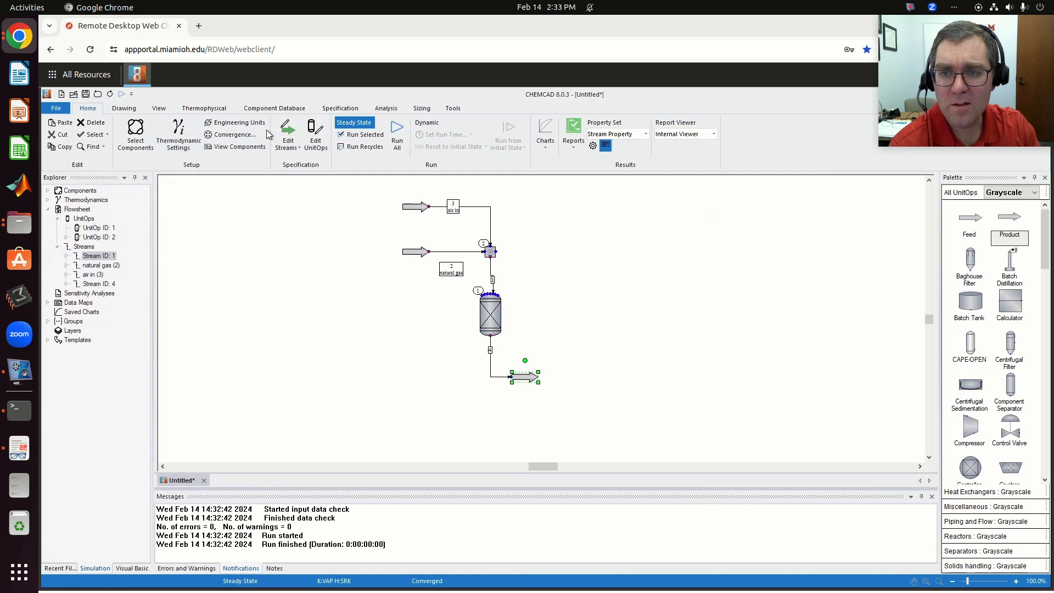
- Search the component database for h2s and add Hydrogen Sulfide to the selected components
left_click(141, 128)
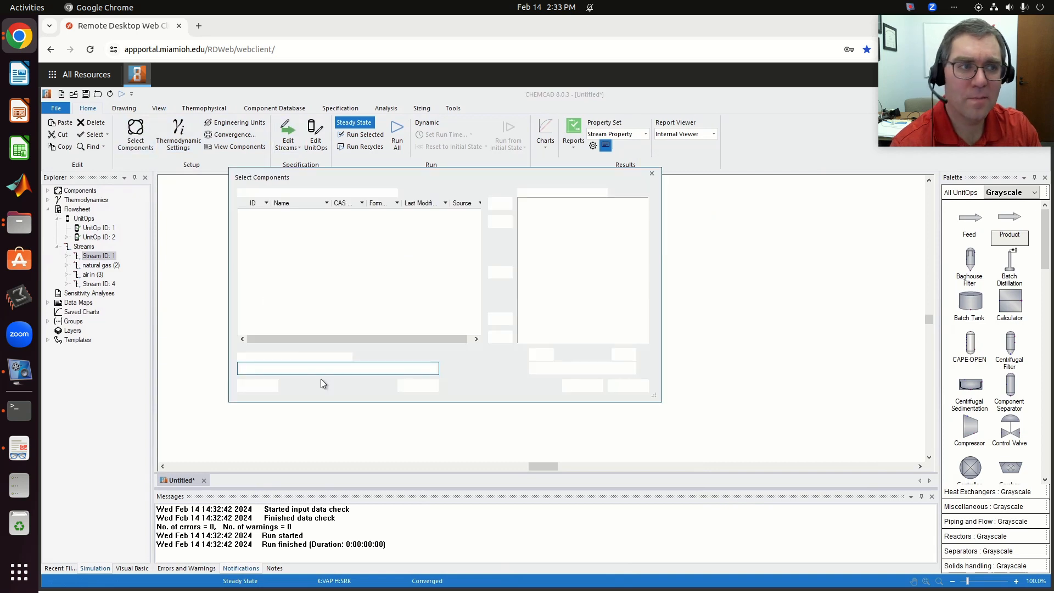
type("h")
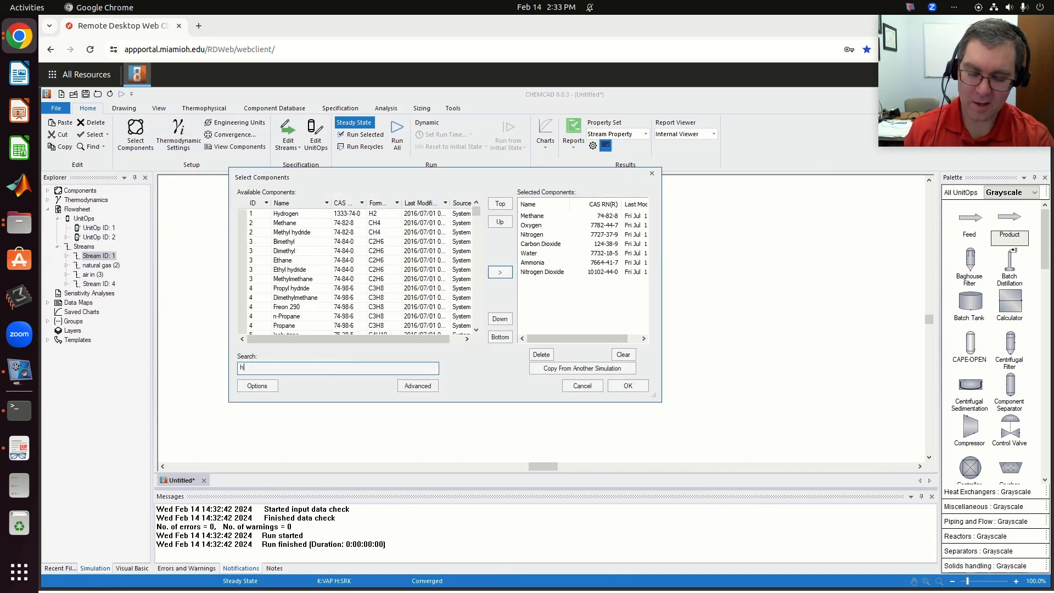
type("2s")
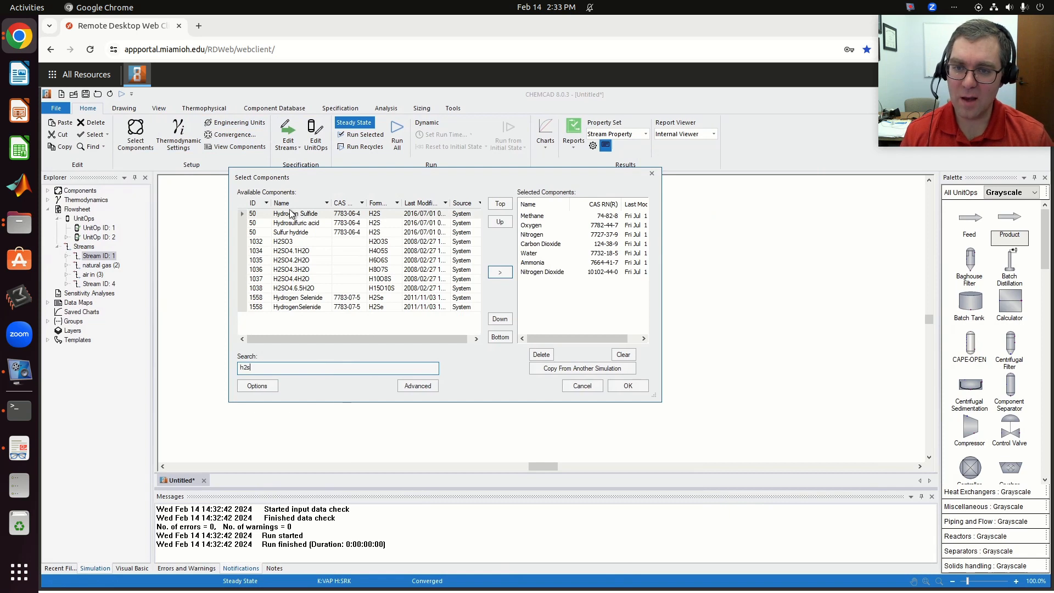
left_click(291, 214)
left_click(500, 272)
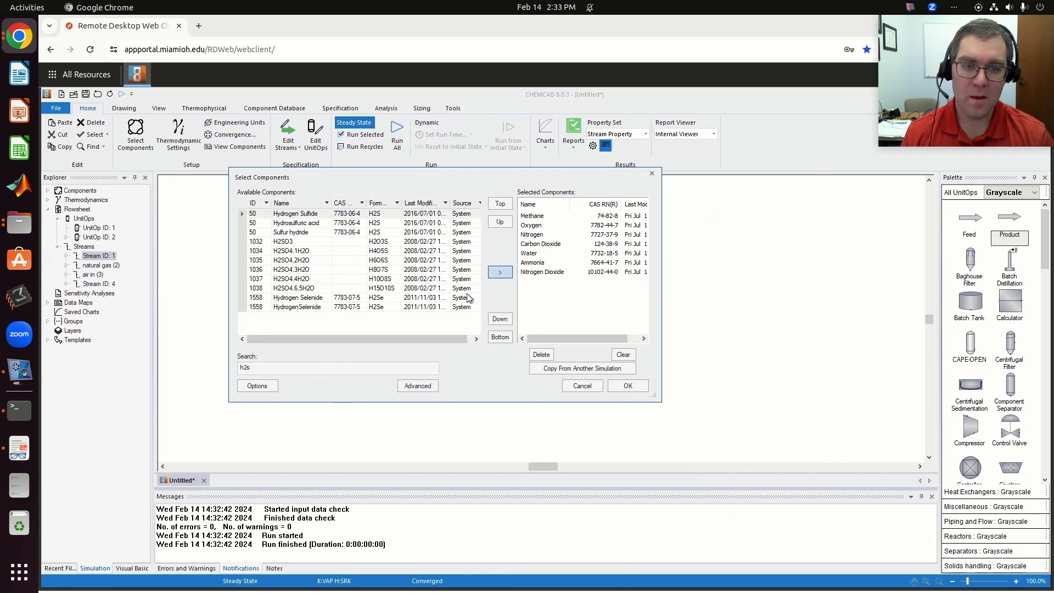
- Find Sulfur Dioxide in the component database by name and add it to the selected components
left_click(317, 374)
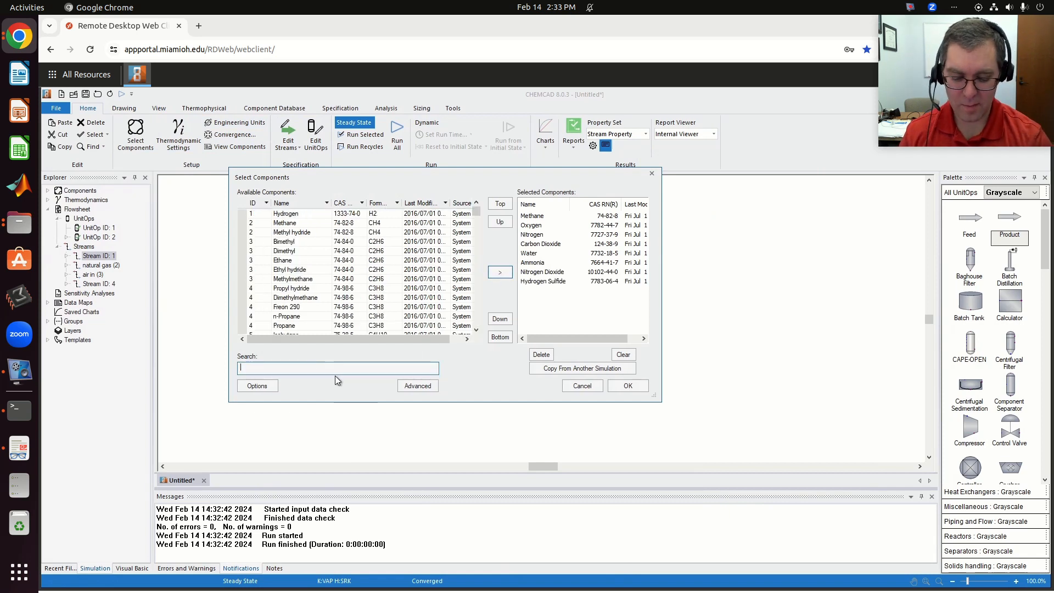
type("so2")
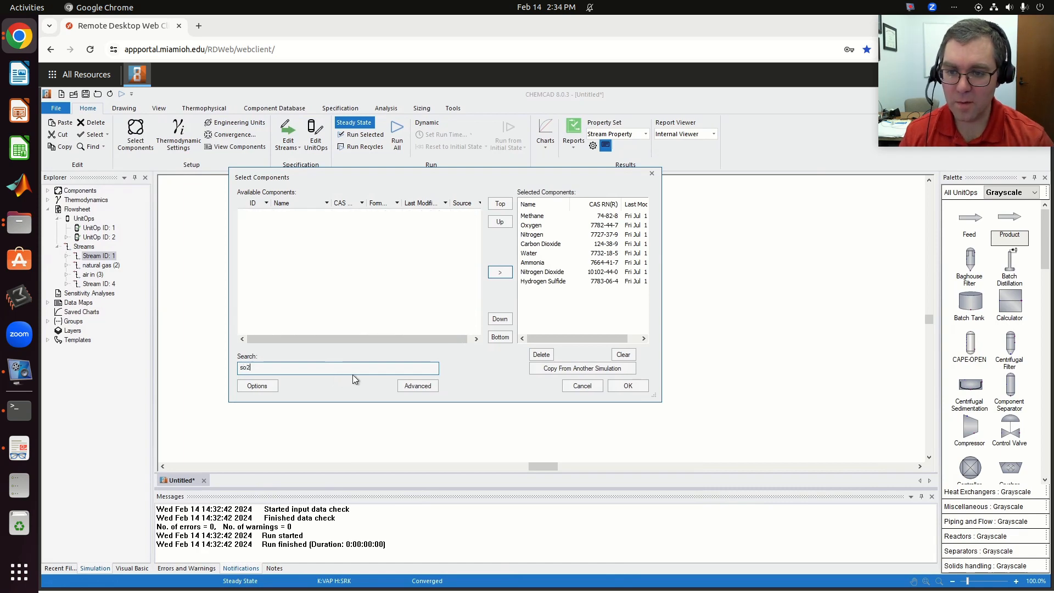
key("BackSpace")
key("BackSpace")
type("ulf")
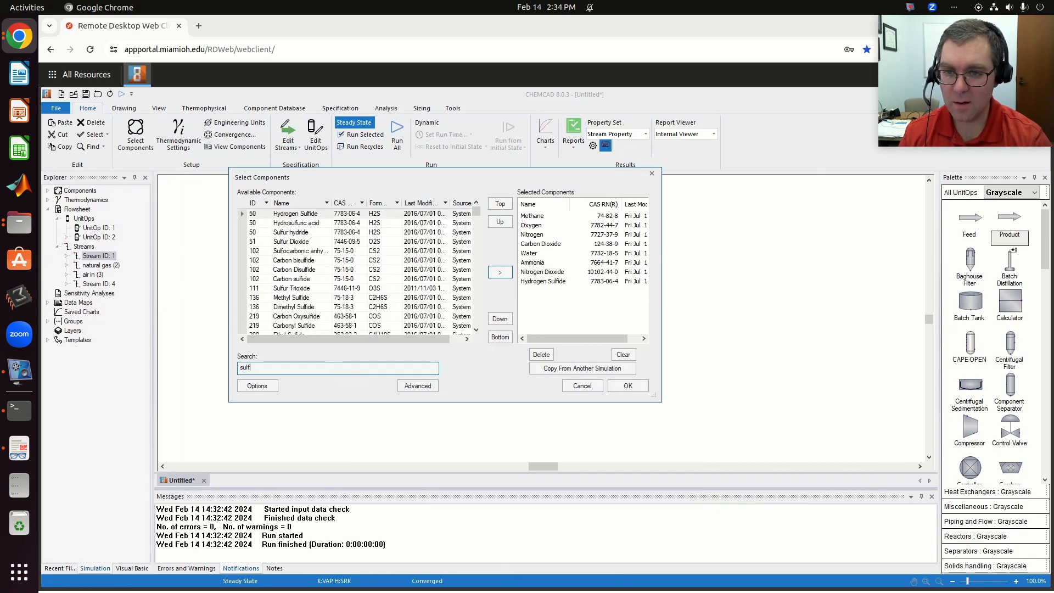
type("ur dio")
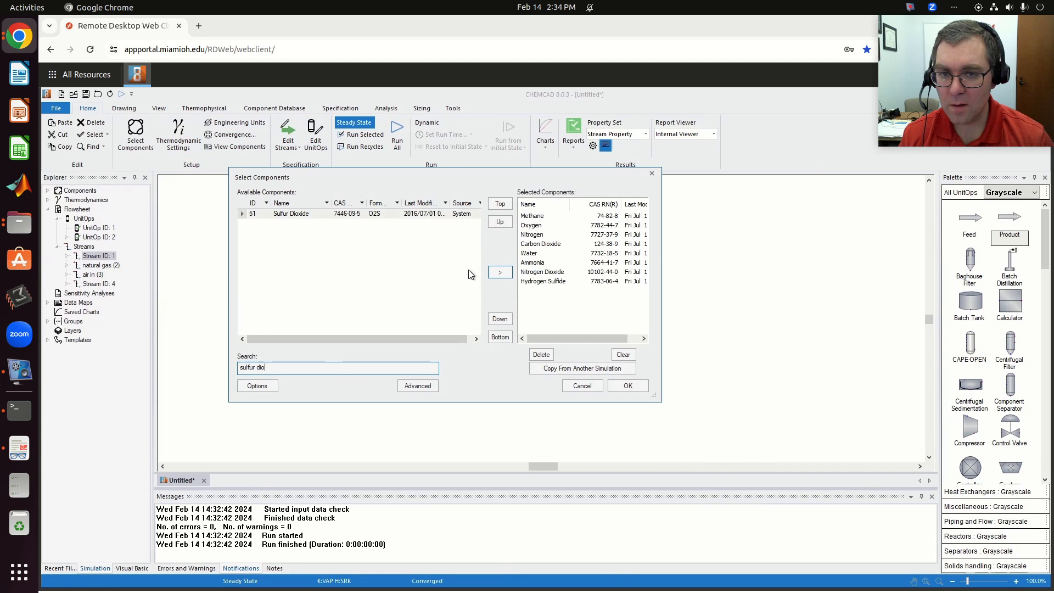
left_click(343, 213)
left_click(500, 272)
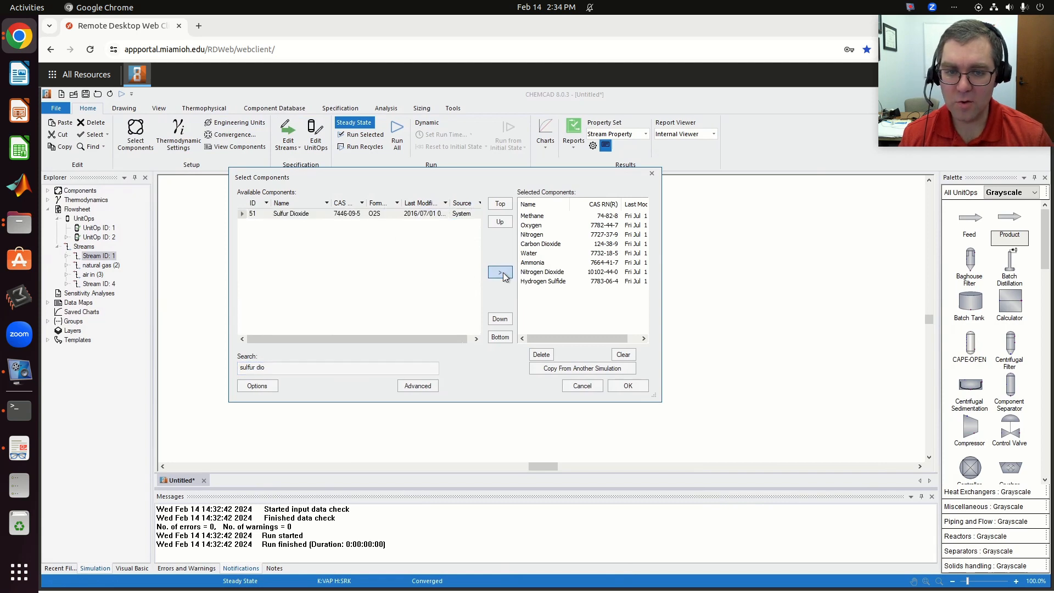
- Find elemental Sulfur in the component database, add it to the selected components, and accept the list
left_click(318, 368)
type("s2")
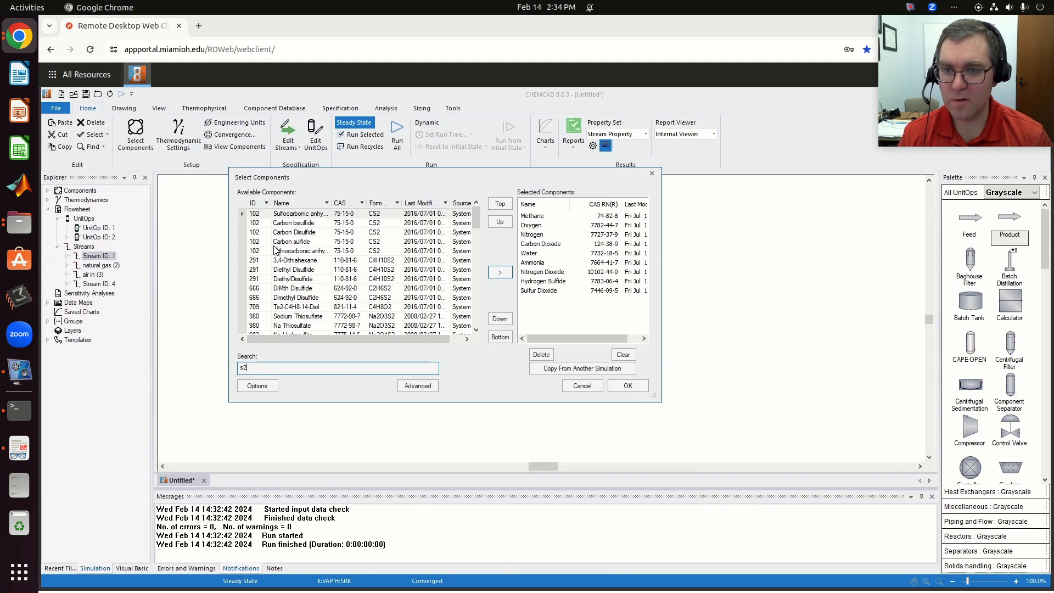
key("BackSpace")
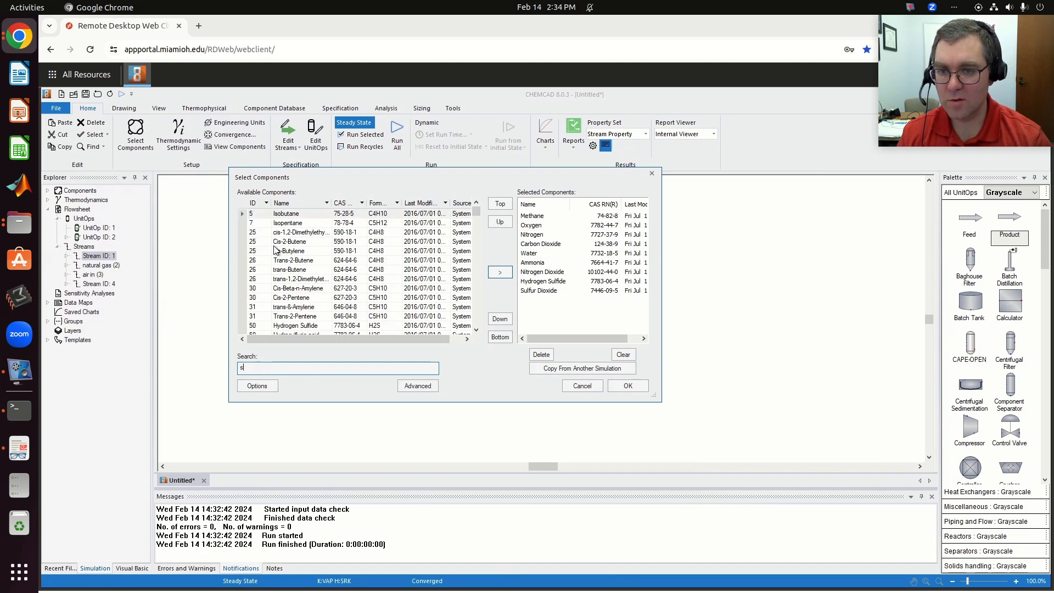
type("ulfur")
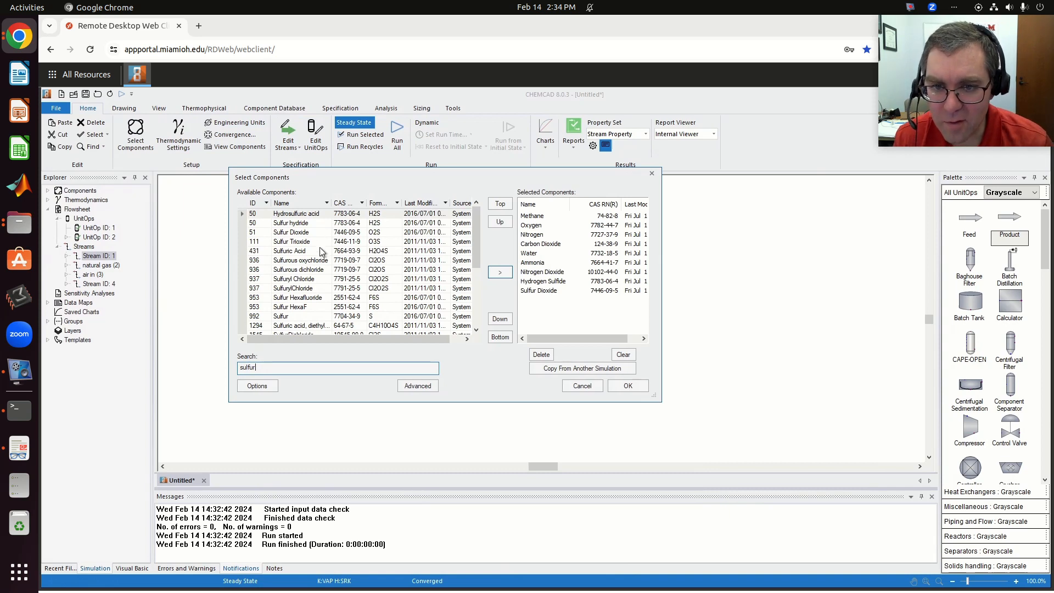
left_click(311, 316)
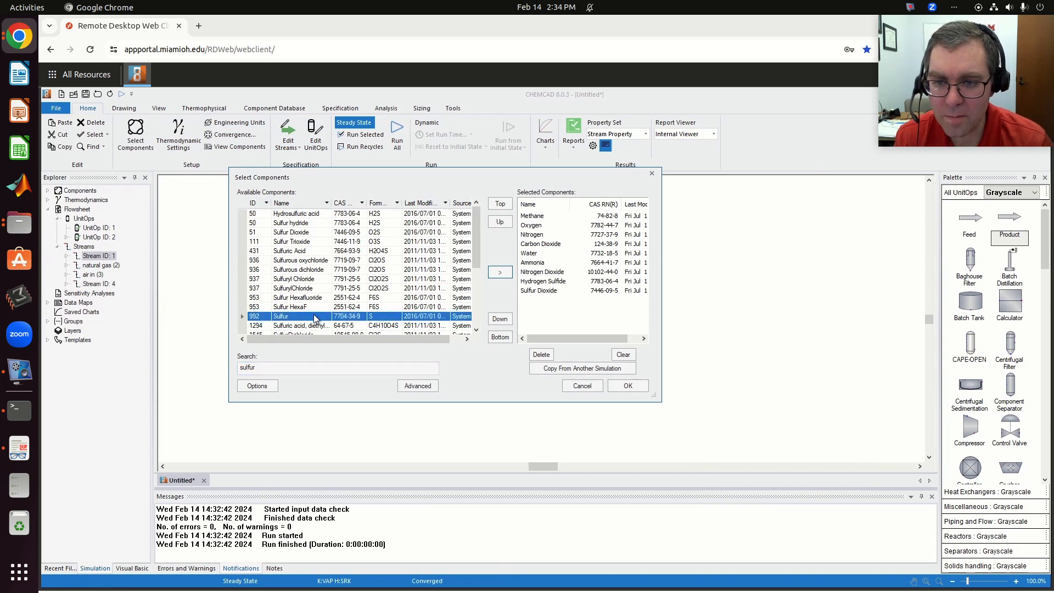
left_click(500, 272)
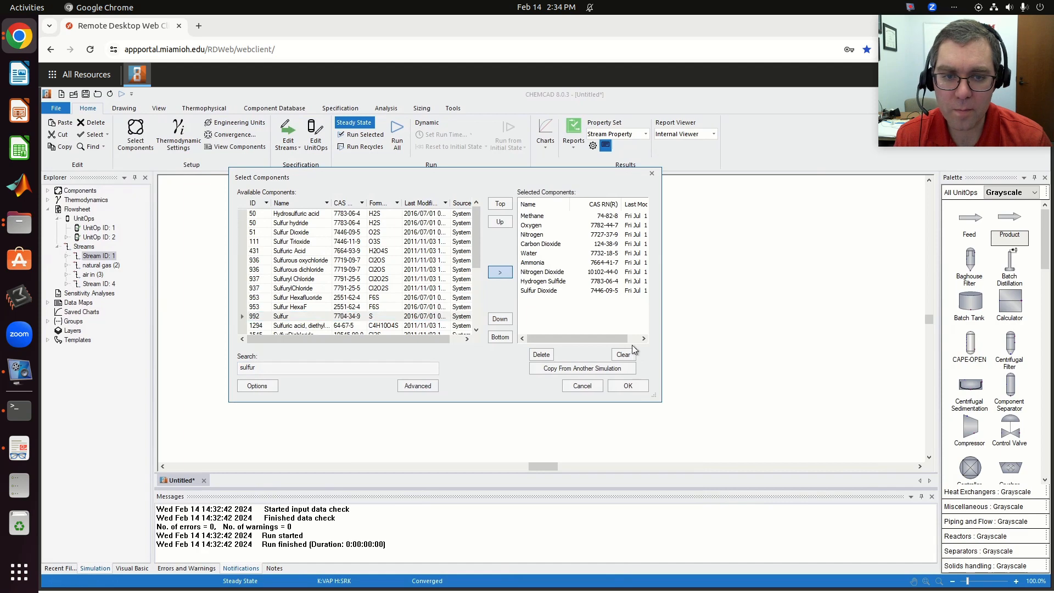
left_click(639, 384)
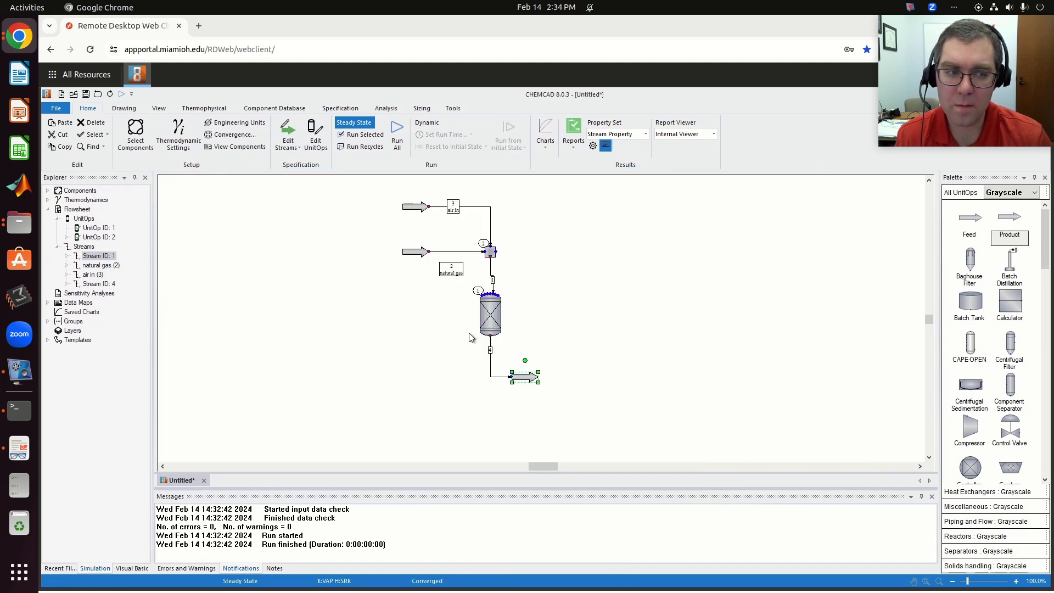
- Set the natural gas stream's mole fractions to 0.9 methane and 0.1 ammonia
left_click(416, 255)
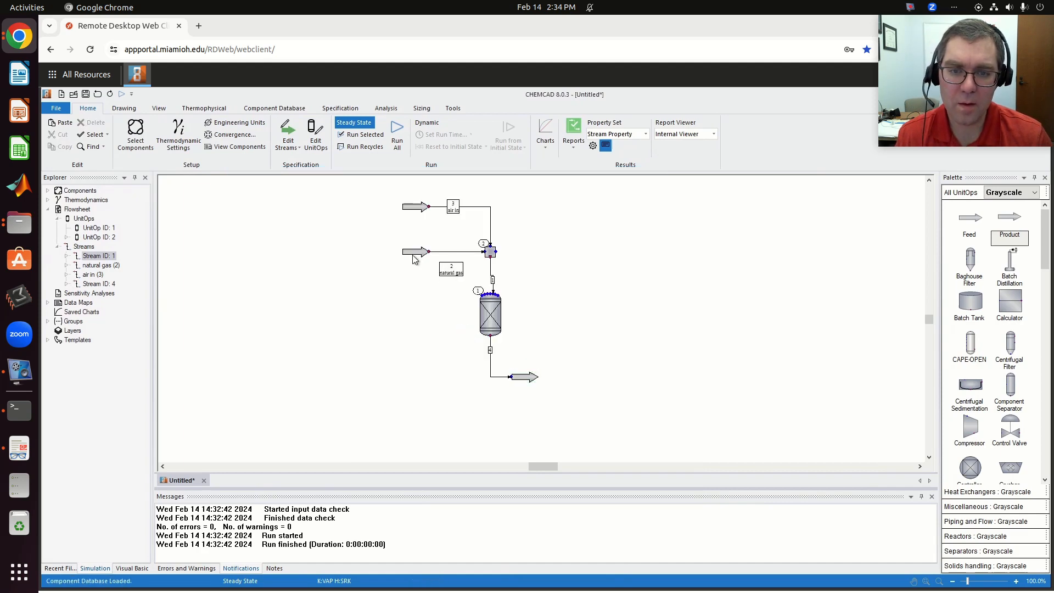
double_click(415, 255)
scroll(718, 343, "down", 1)
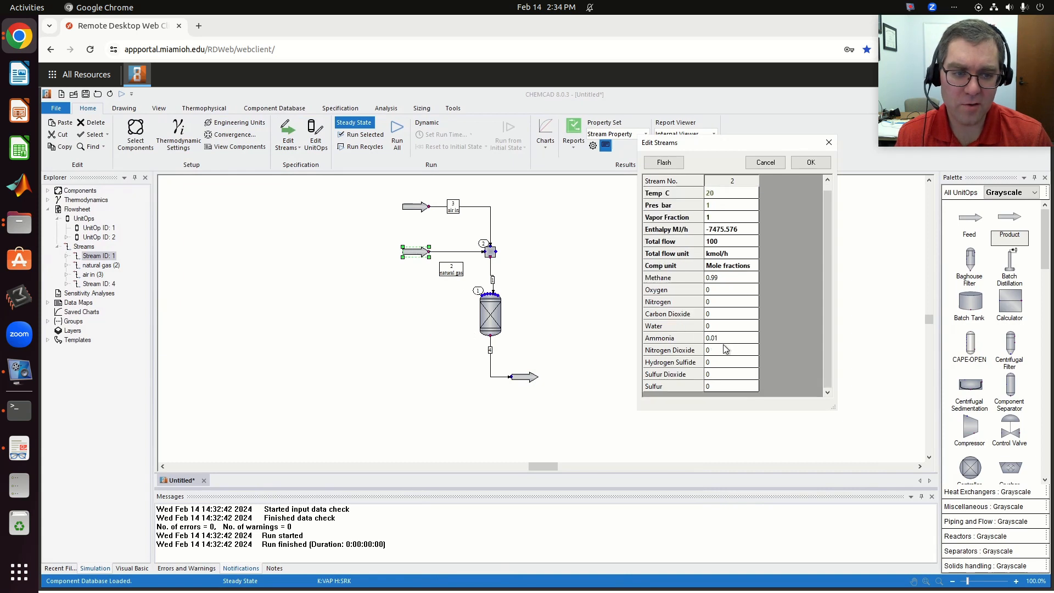
left_click(725, 279)
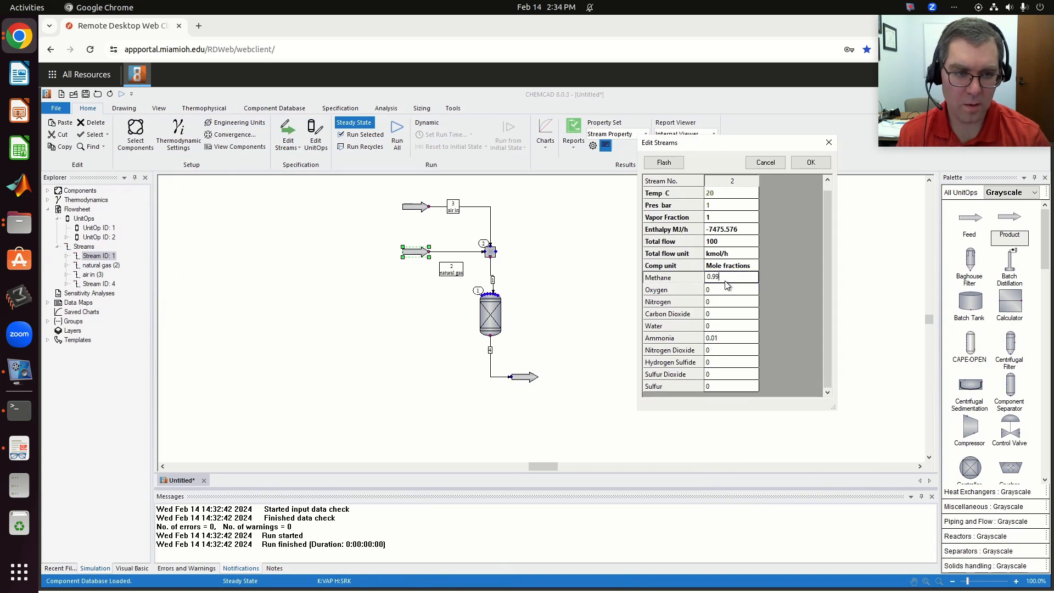
type("9")
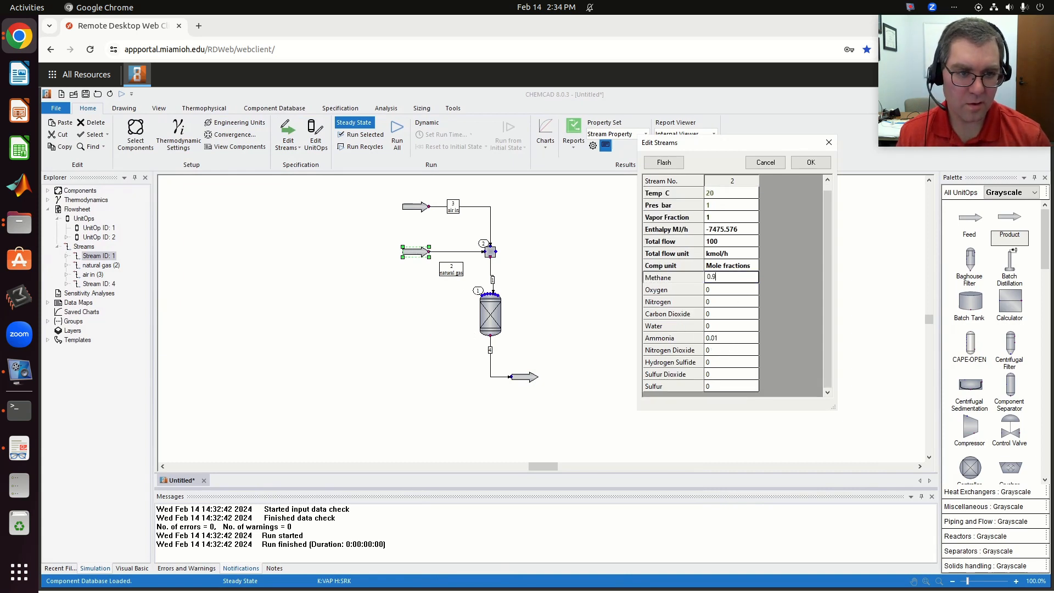
left_click(730, 339)
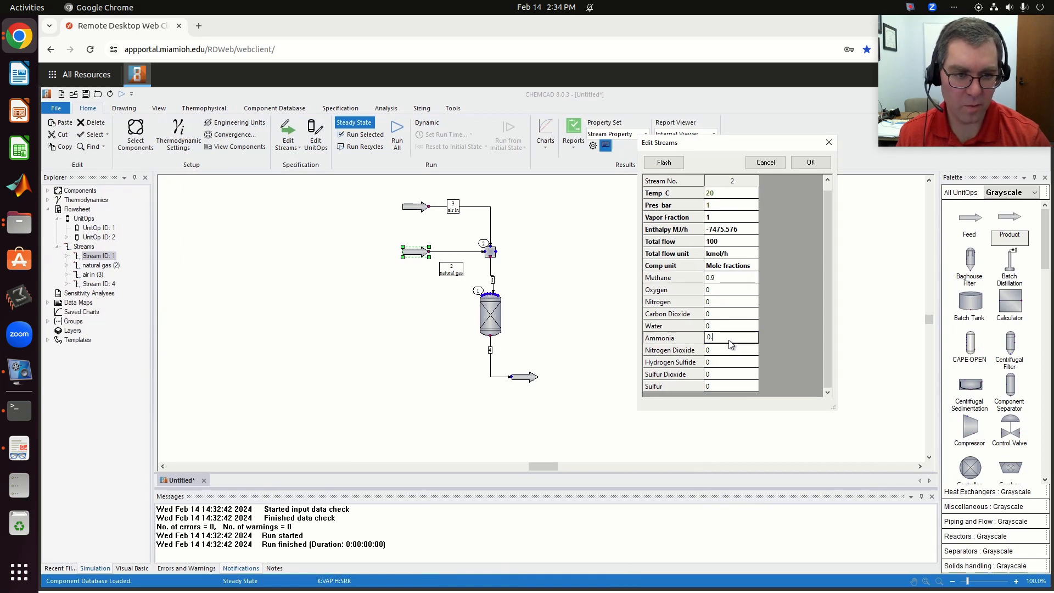
type("1")
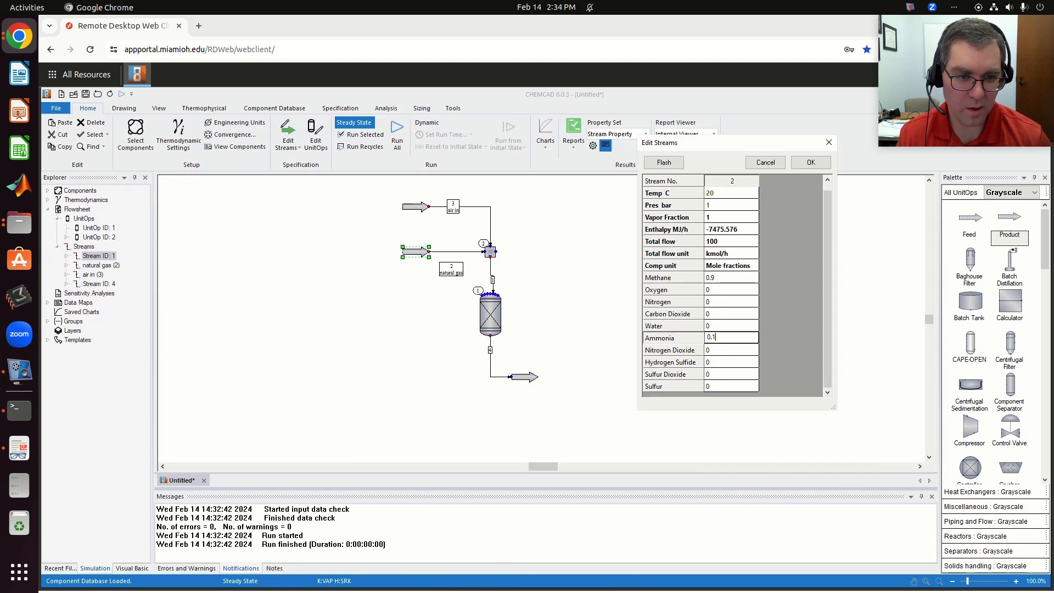
- Set the natural gas stream's hydrogen sulfide fraction to 0.1 and methane to 0.8, and accept the stream
left_click(717, 363)
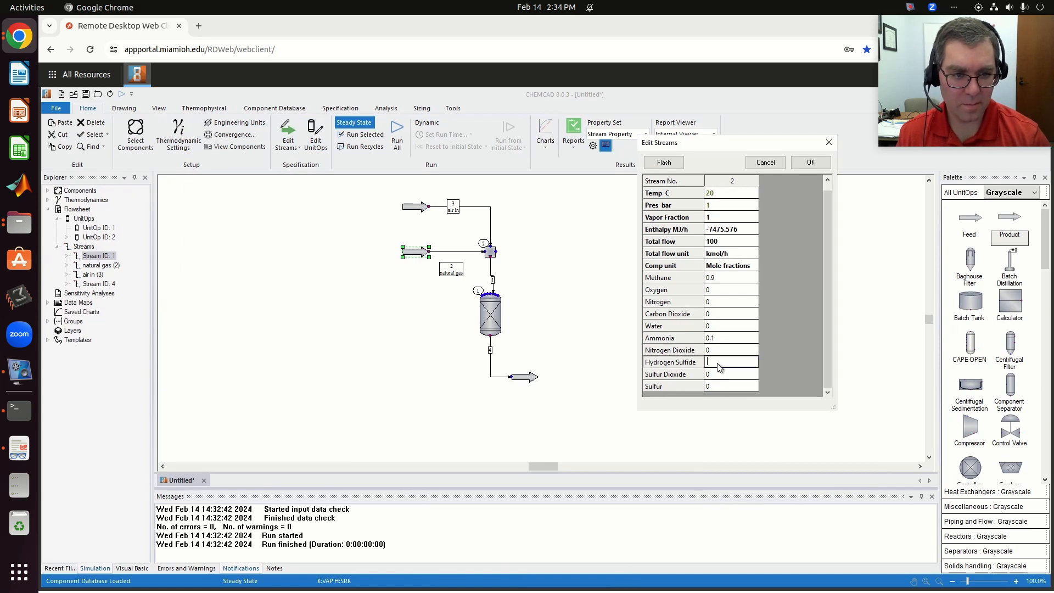
type("0.1")
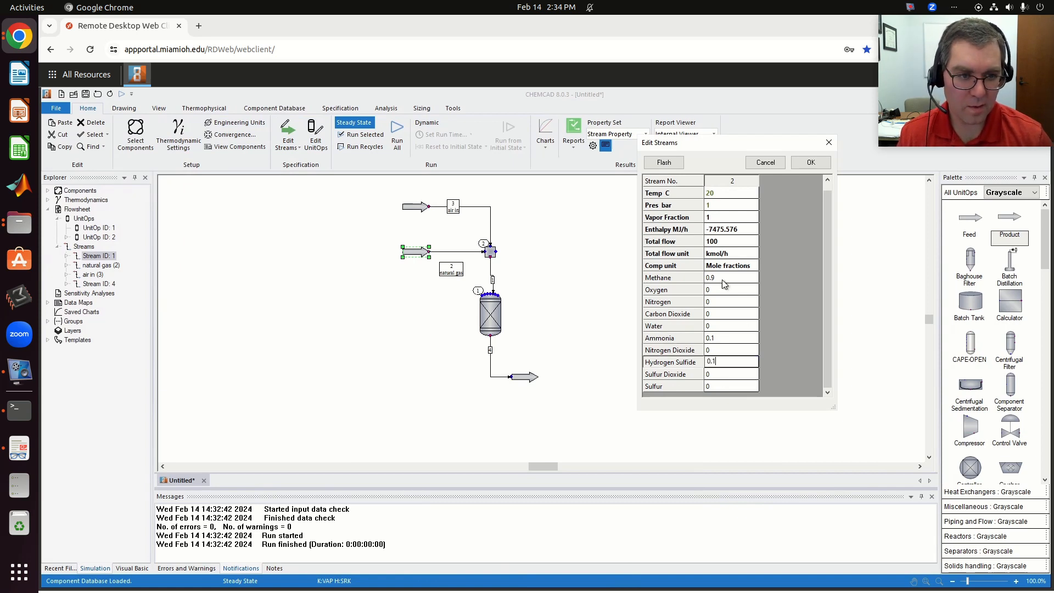
left_click(723, 279)
type("8")
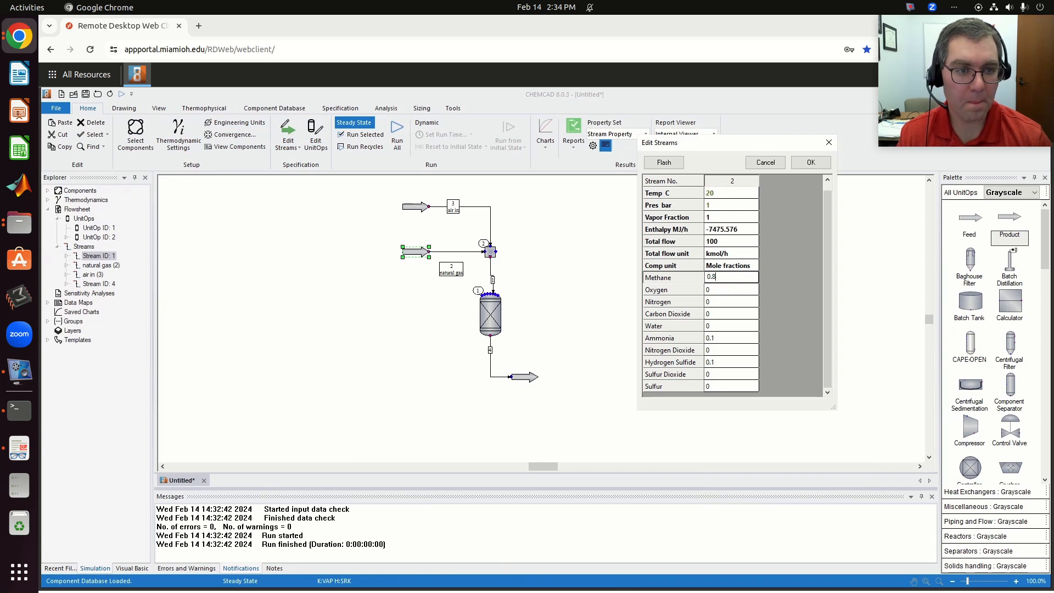
left_click(810, 162)
- Run the whole flowsheet and review the product stream's temperature and full composition, including the sulfur components
left_click(396, 134)
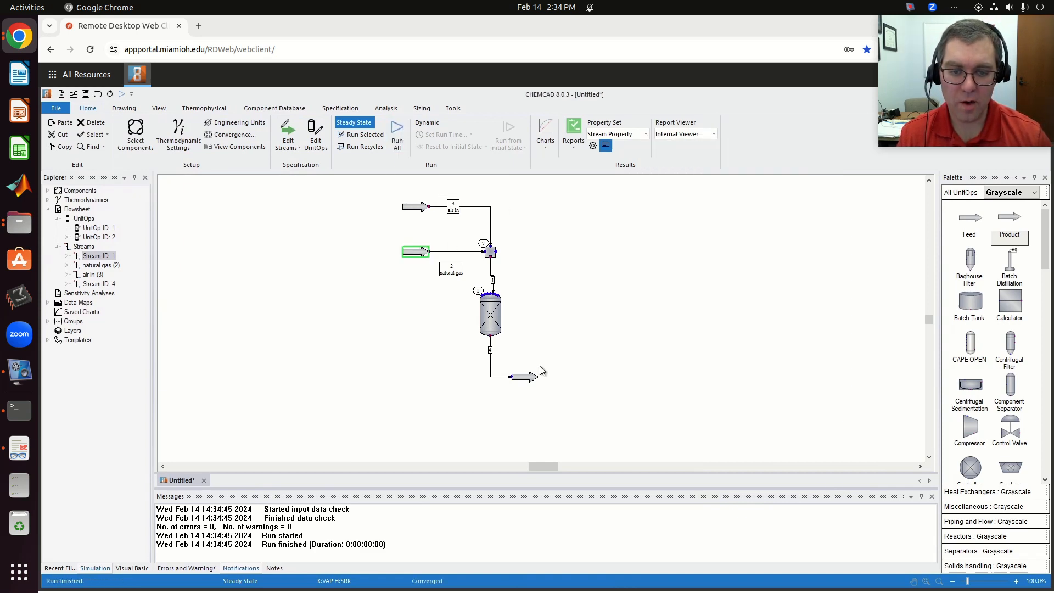
double_click(526, 379)
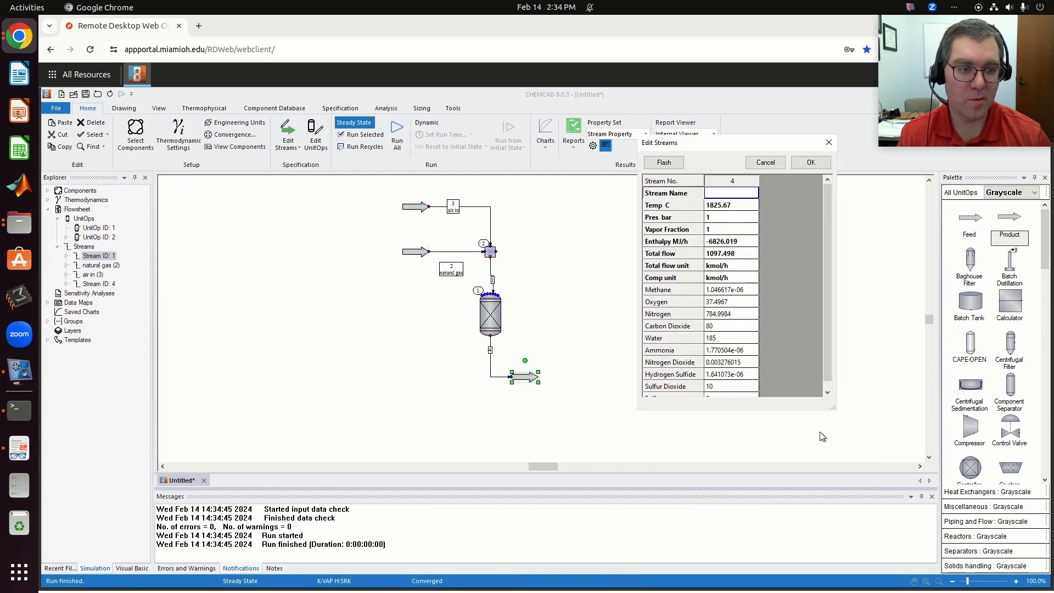
scroll(828, 367, "down", 1)
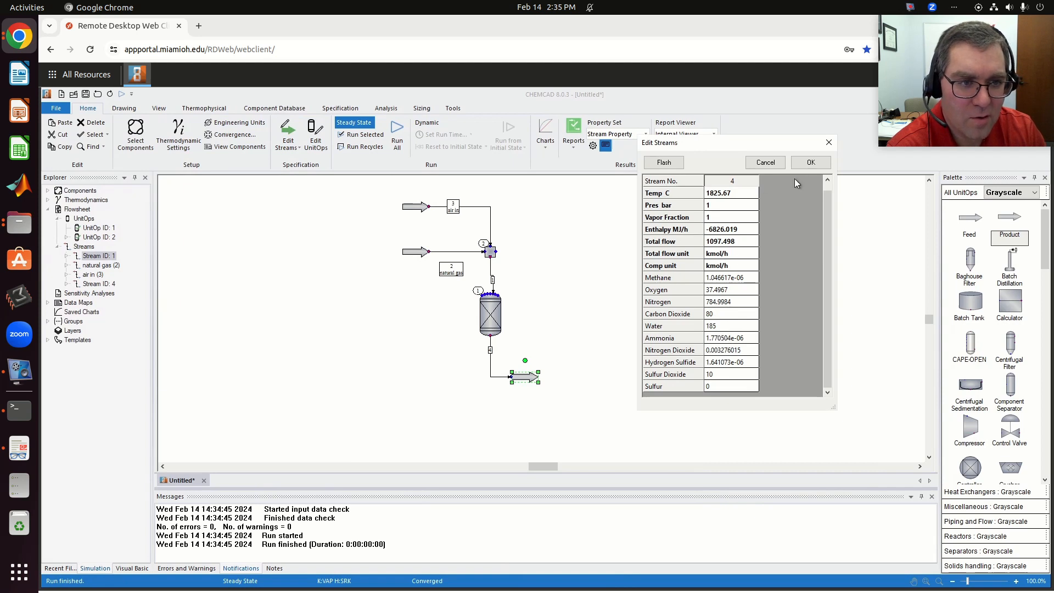
- Compare the composition and temperature of the reactor's mixed feed stream with those of the product stream
left_click(811, 162)
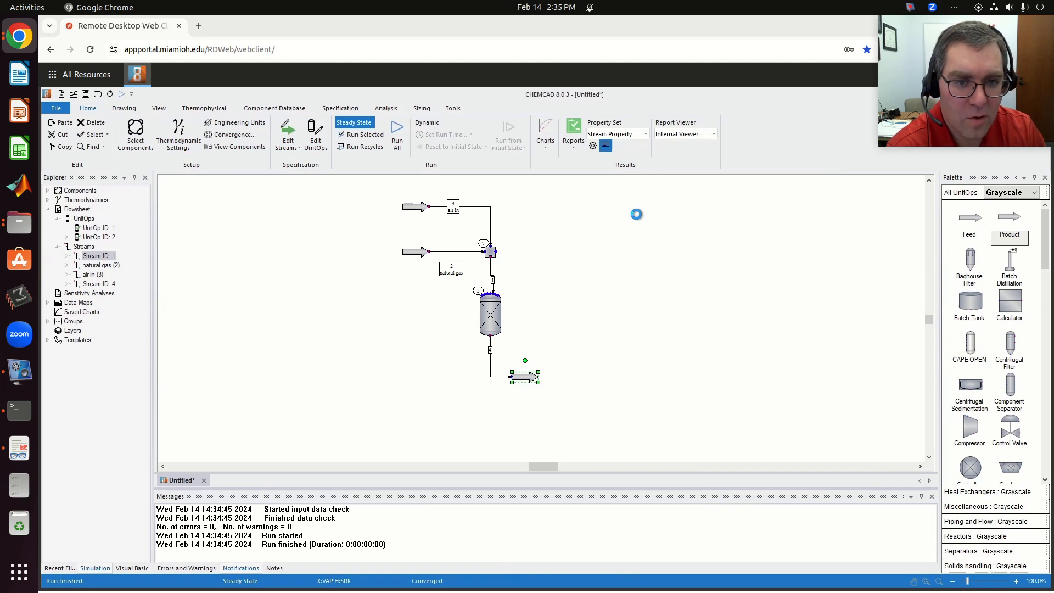
double_click(493, 280)
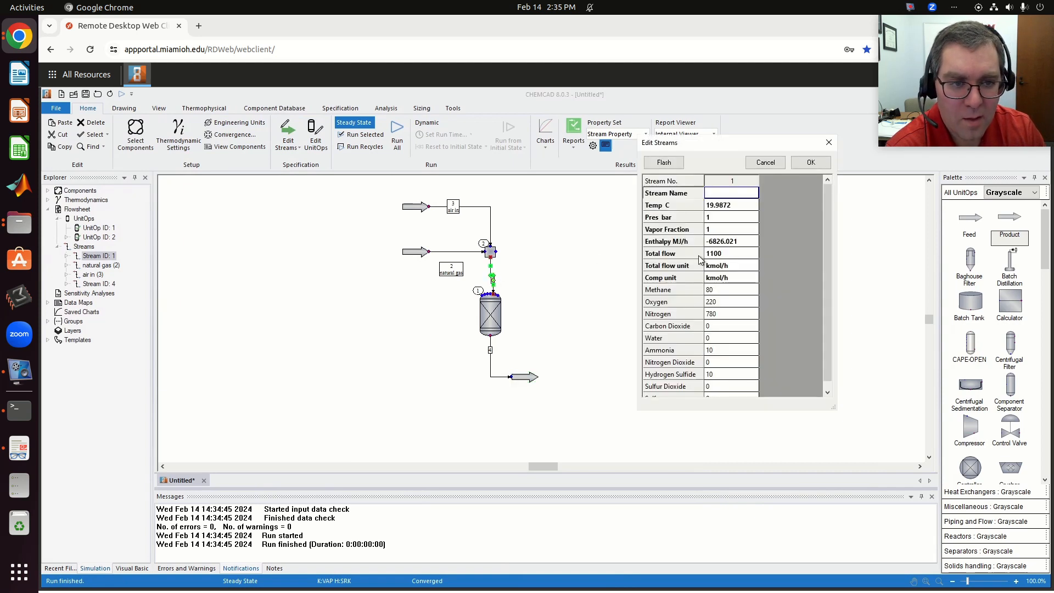
left_click(811, 162)
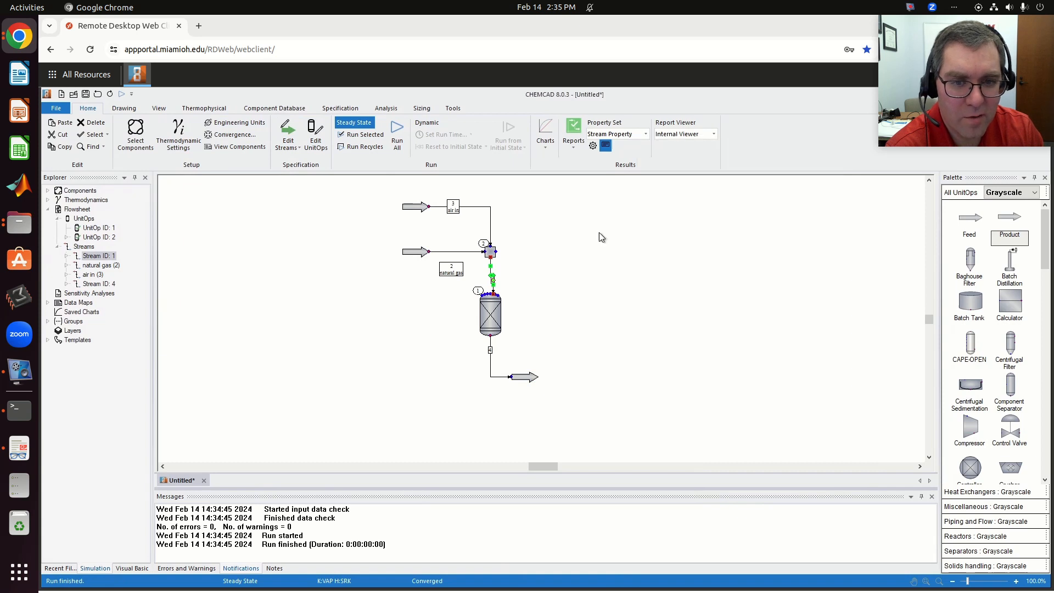
left_click(490, 360)
double_click(492, 362)
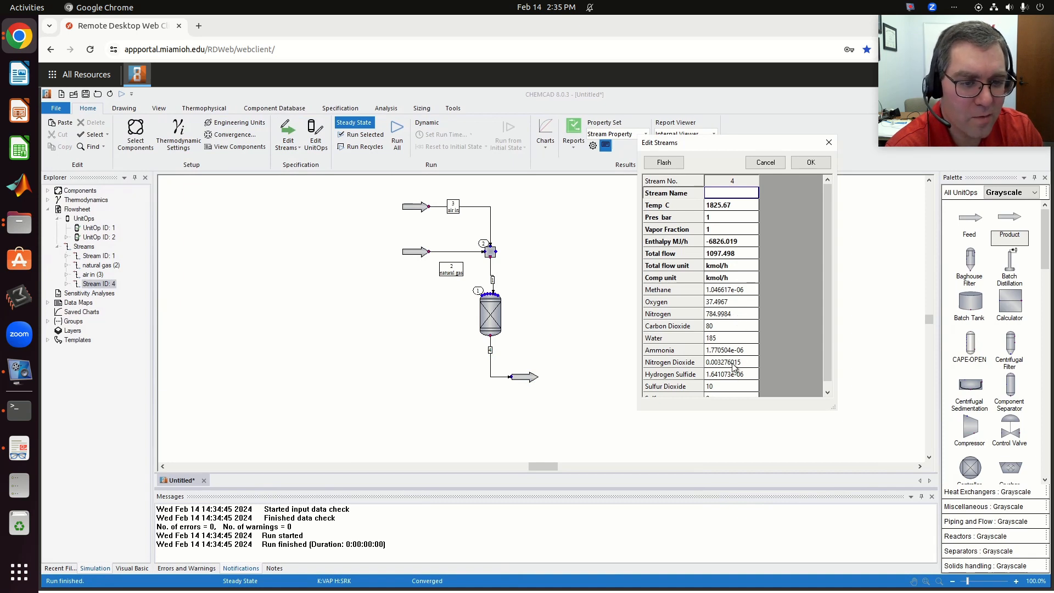
left_click_drag(824, 336, 829, 357)
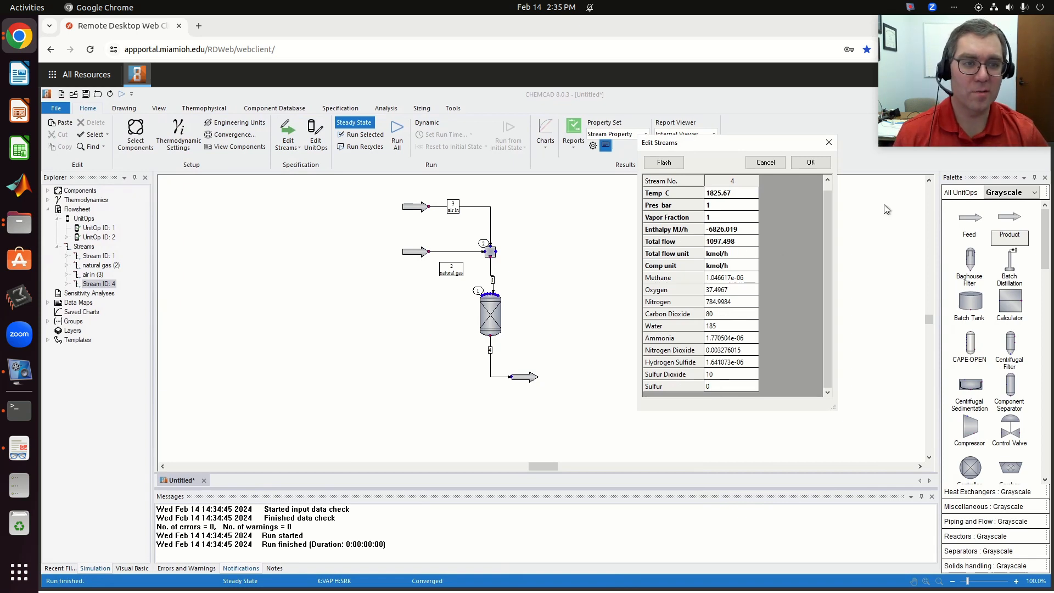
left_click(801, 161)
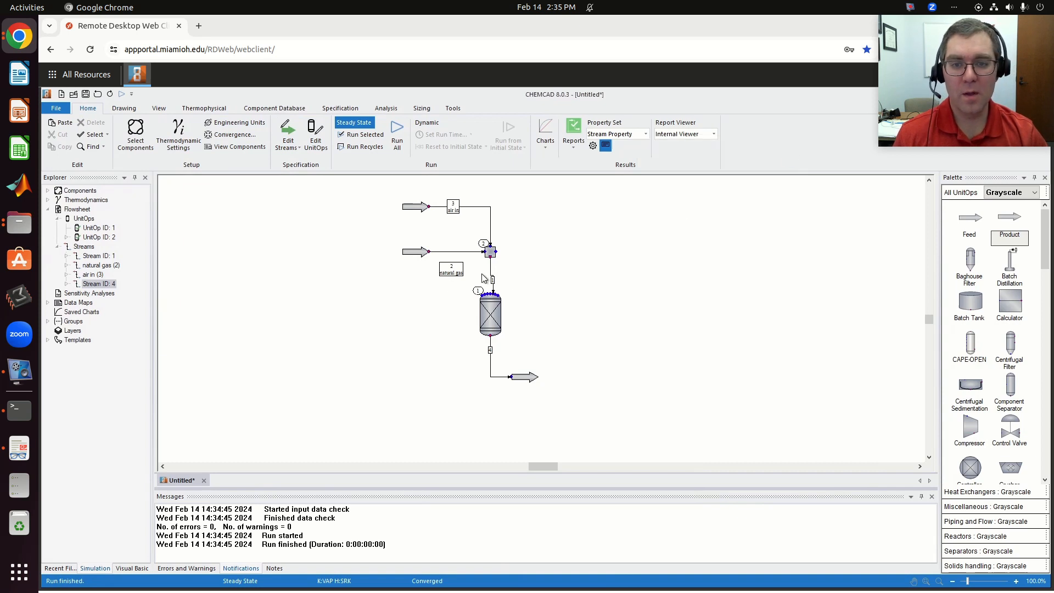
double_click(520, 379)
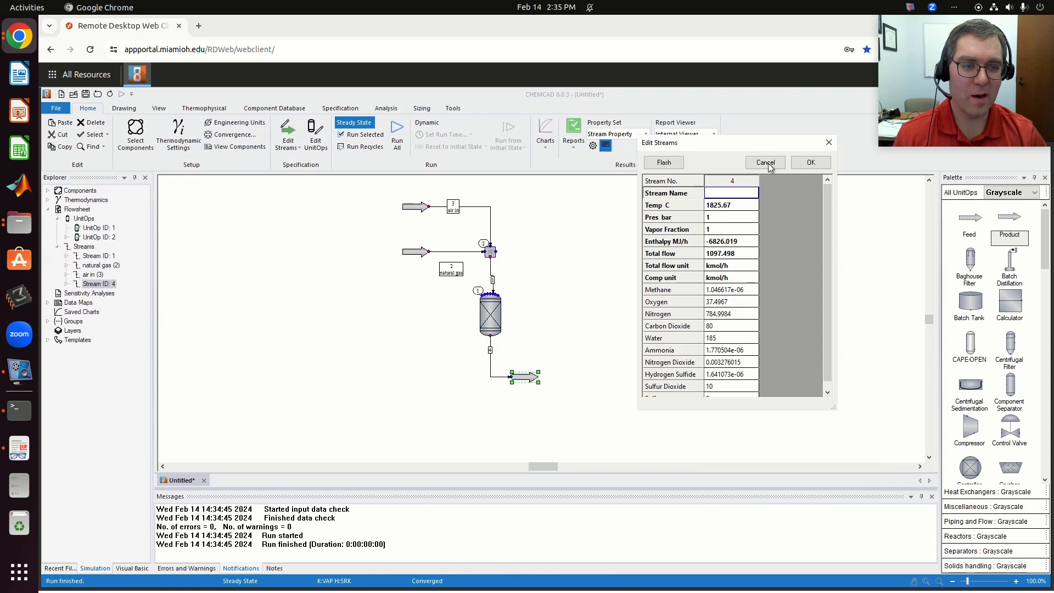
left_click(810, 161)
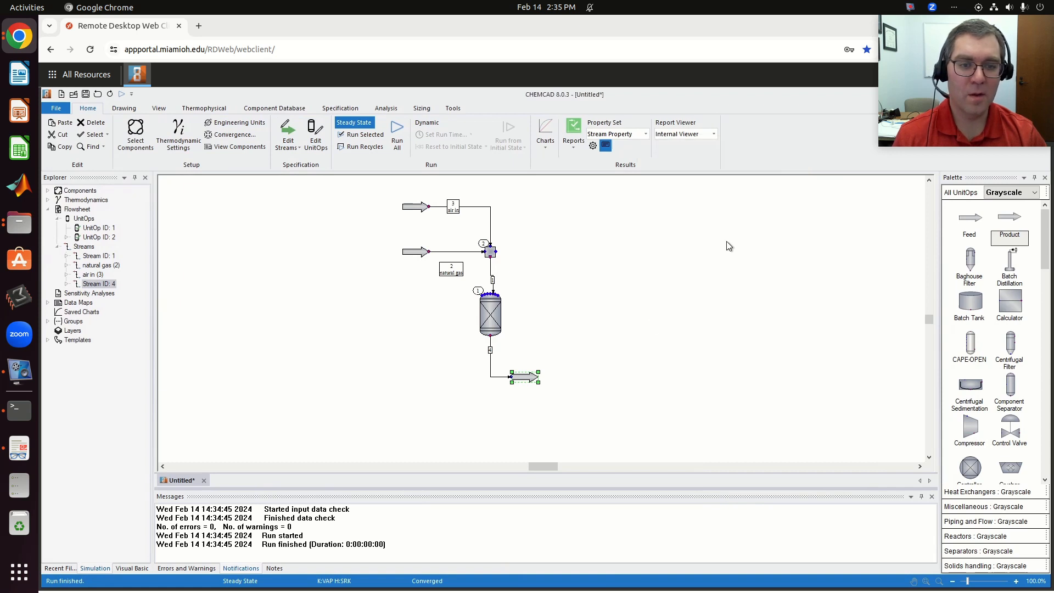
left_click(627, 271)
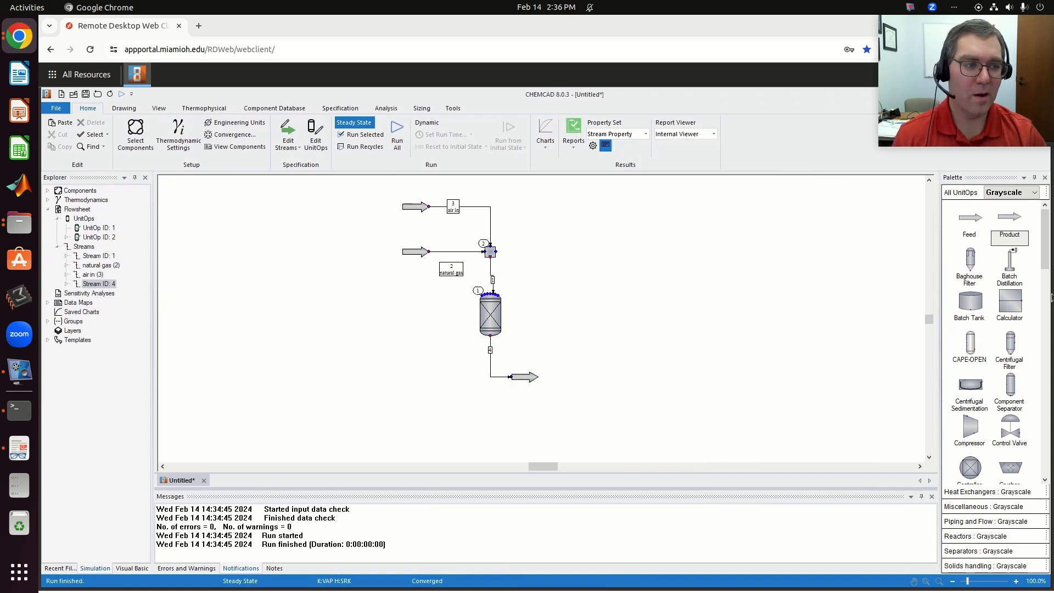
- Place a Heat Exchanger #1 unit just downstream of the product arrow at the end of the reactor outlet line
left_click_drag(1046, 252, 1044, 357)
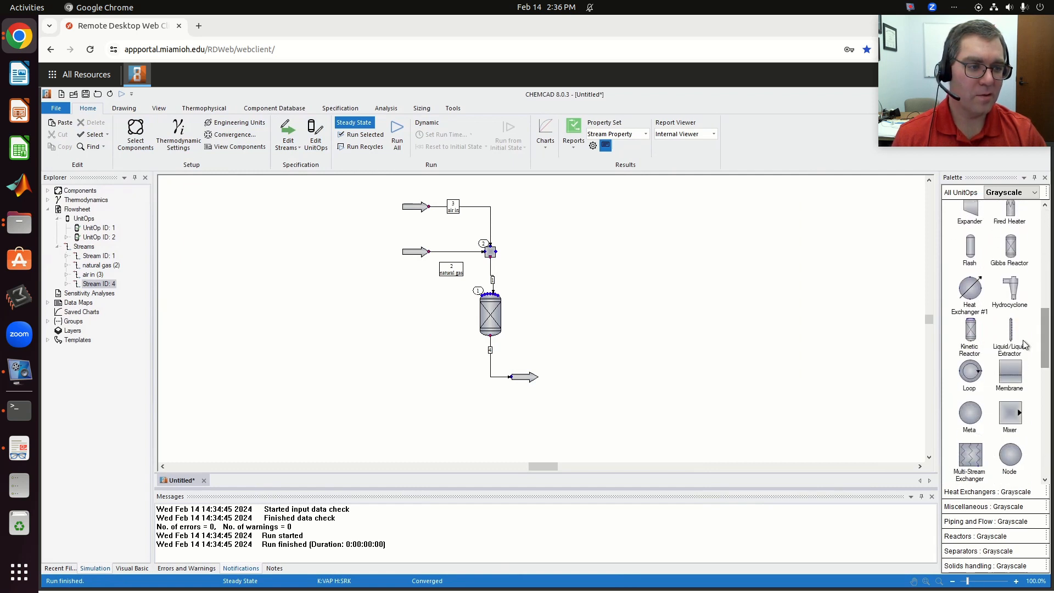
left_click(969, 291)
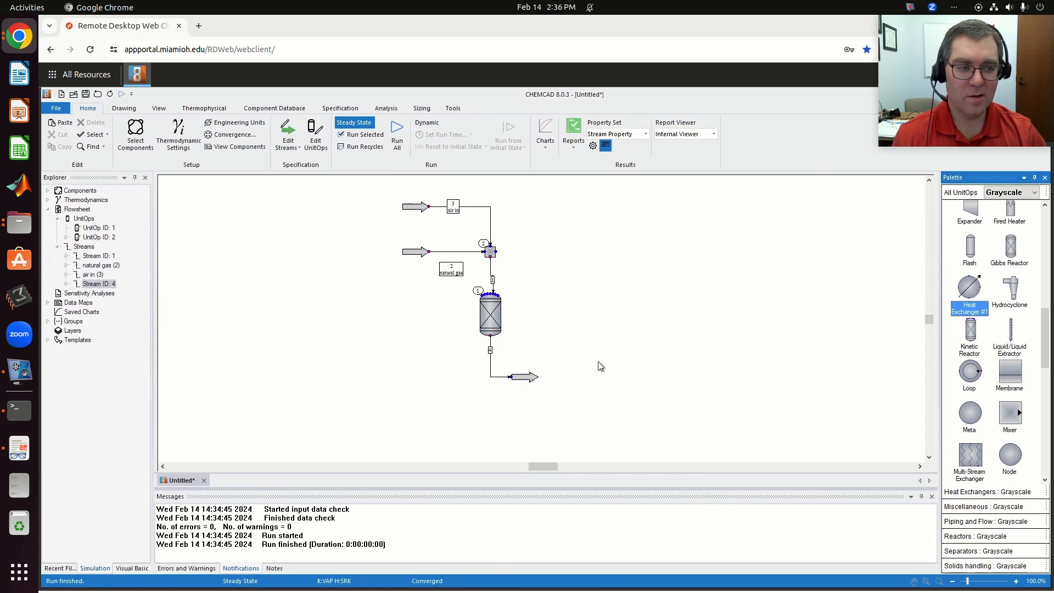
left_click(969, 289)
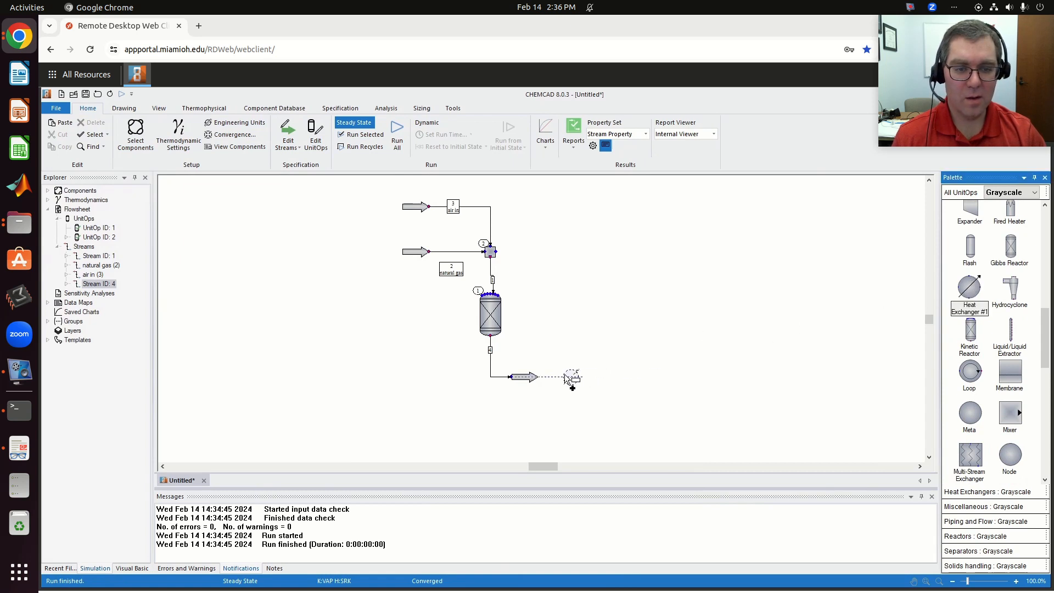
left_click(564, 376)
- Delete the product arrow at the reactor outlet and reconnect the loose stream end to the heat exchanger's inlet
left_click(526, 377)
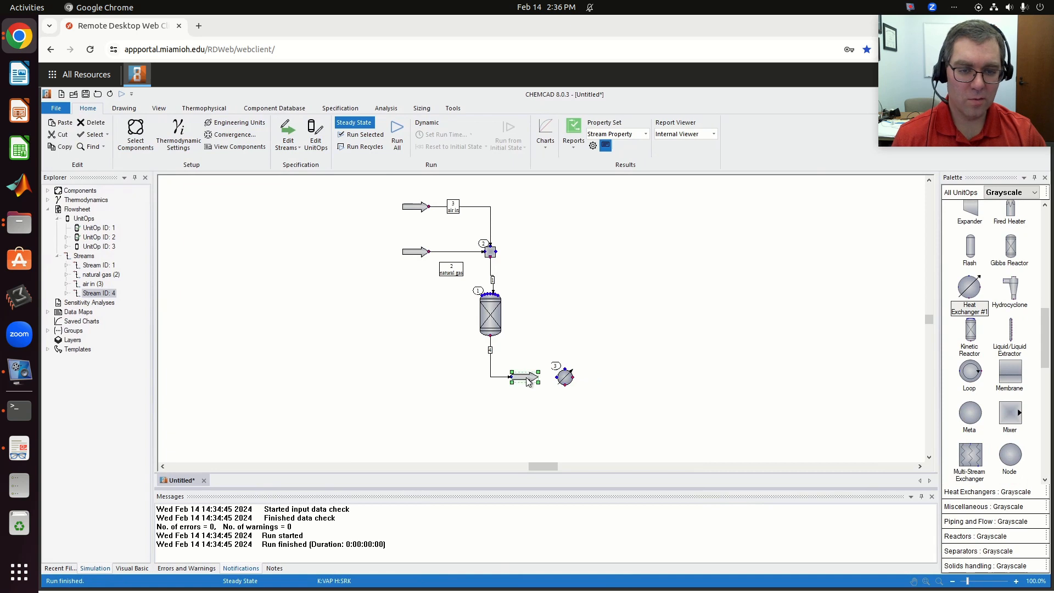
key("Delete")
left_click(510, 377)
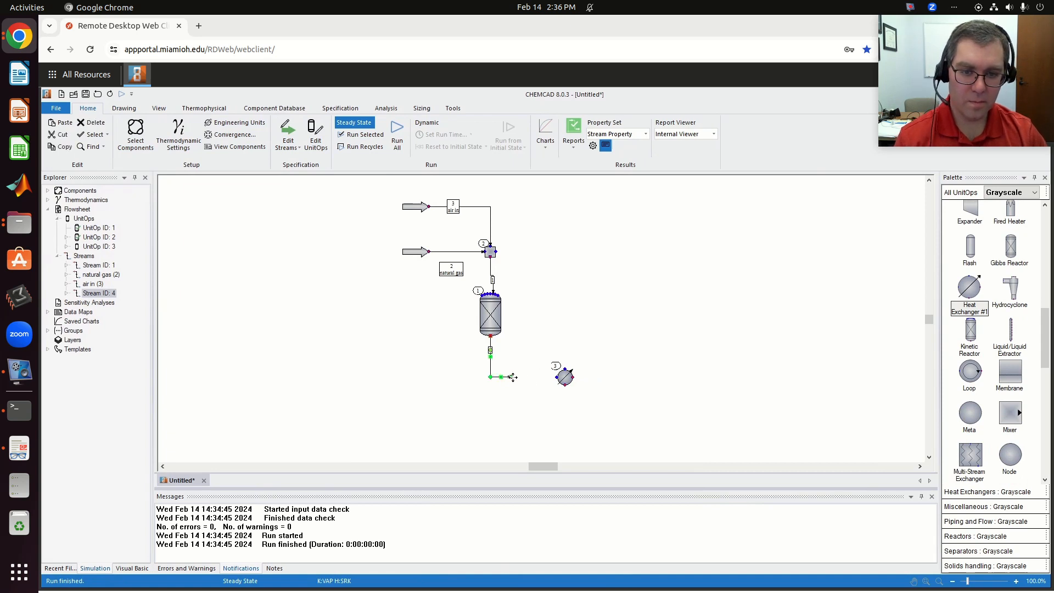
left_click_drag(511, 377, 564, 376)
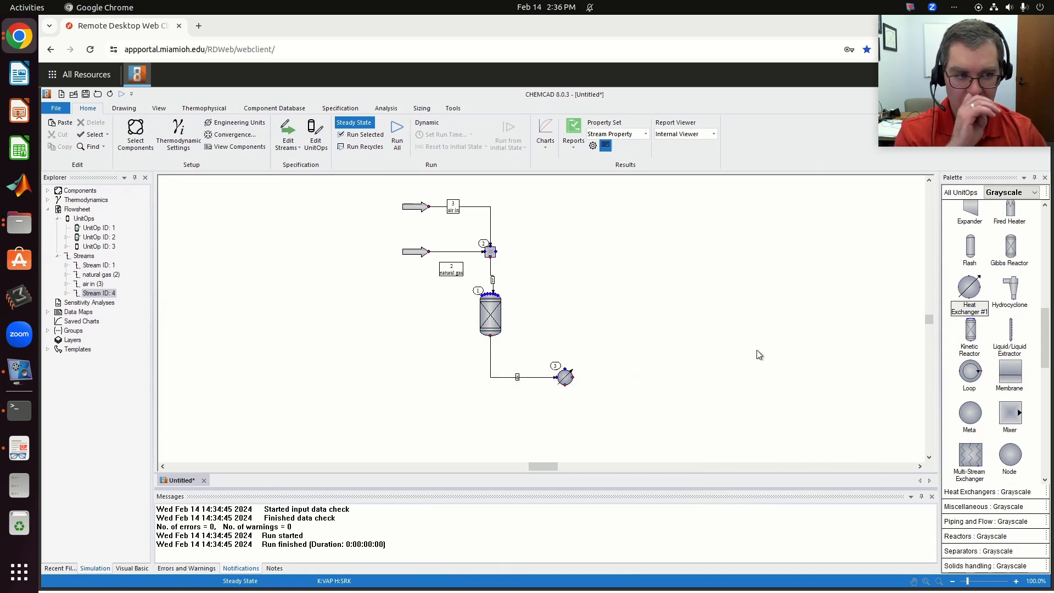
- Add a Product arrow downstream of the heat exchanger and connect the exchanger's outlet to it with a stream
scroll(987, 302, "up", 5)
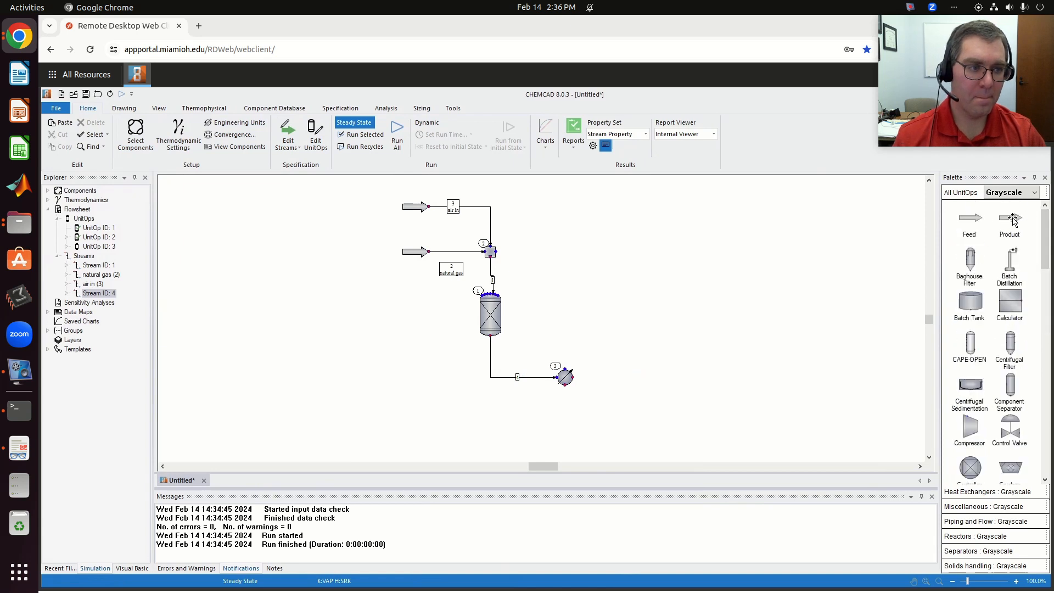
left_click(1012, 219)
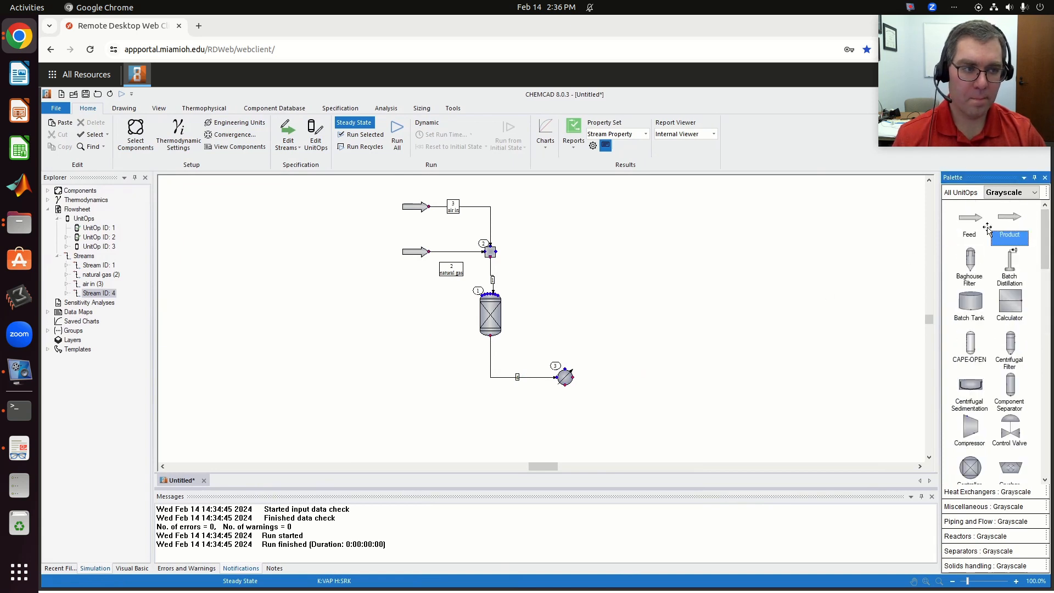
left_click(609, 377)
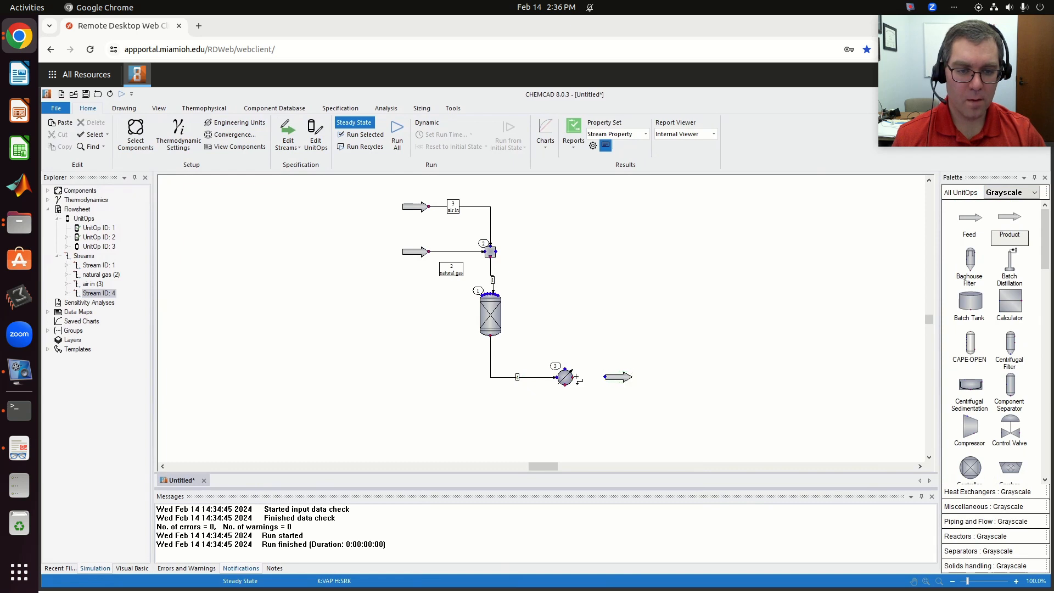
left_click(577, 378)
left_click(604, 376)
- Set the heat exchanger's outlet stream temperature to 30 C and accept its specifications
left_click(563, 375)
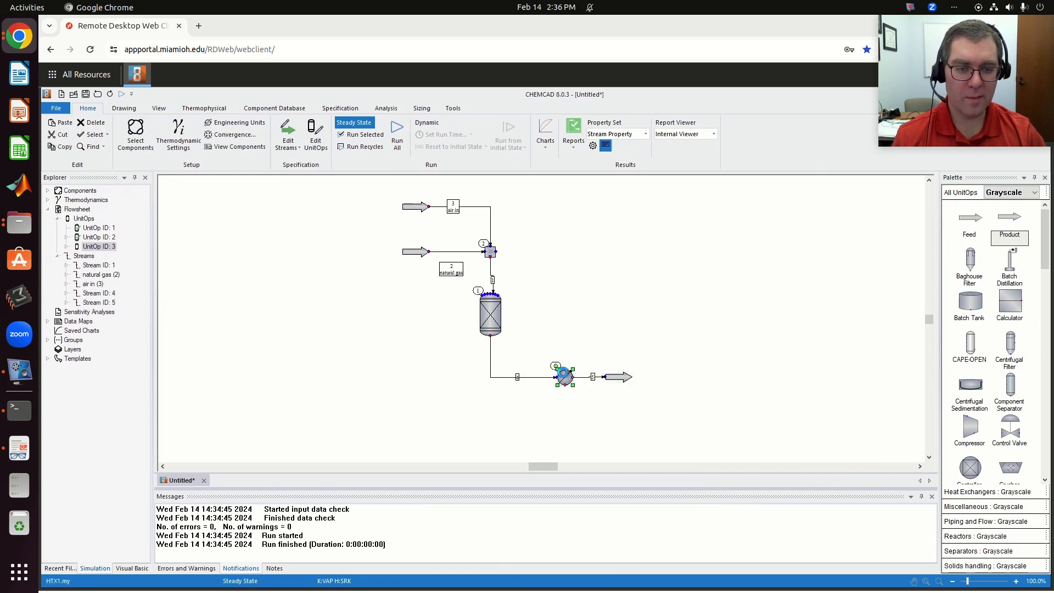
double_click(564, 376)
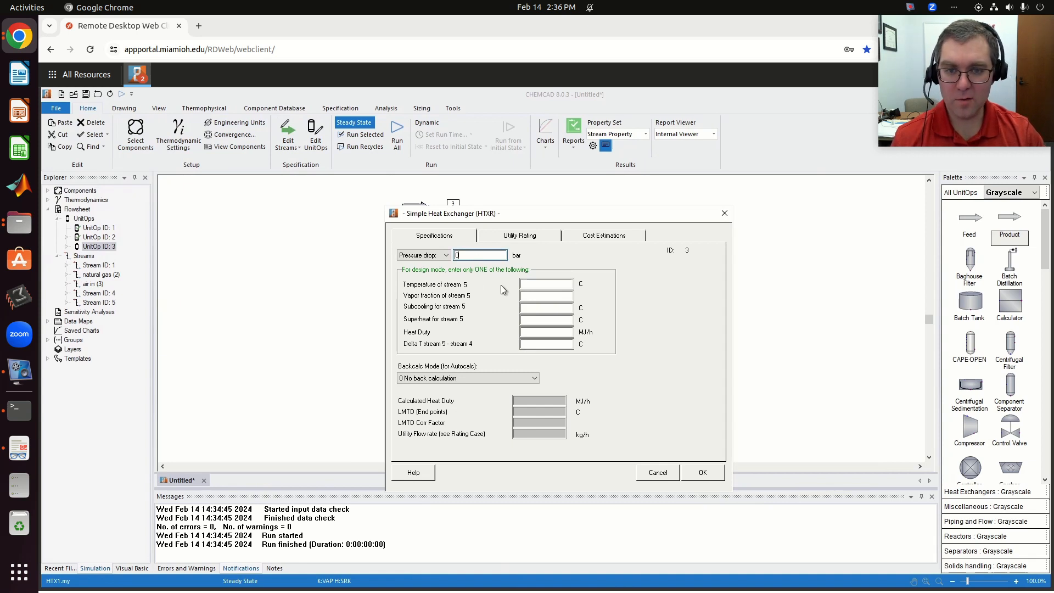
left_click_drag(584, 212, 678, 194)
left_click(649, 266)
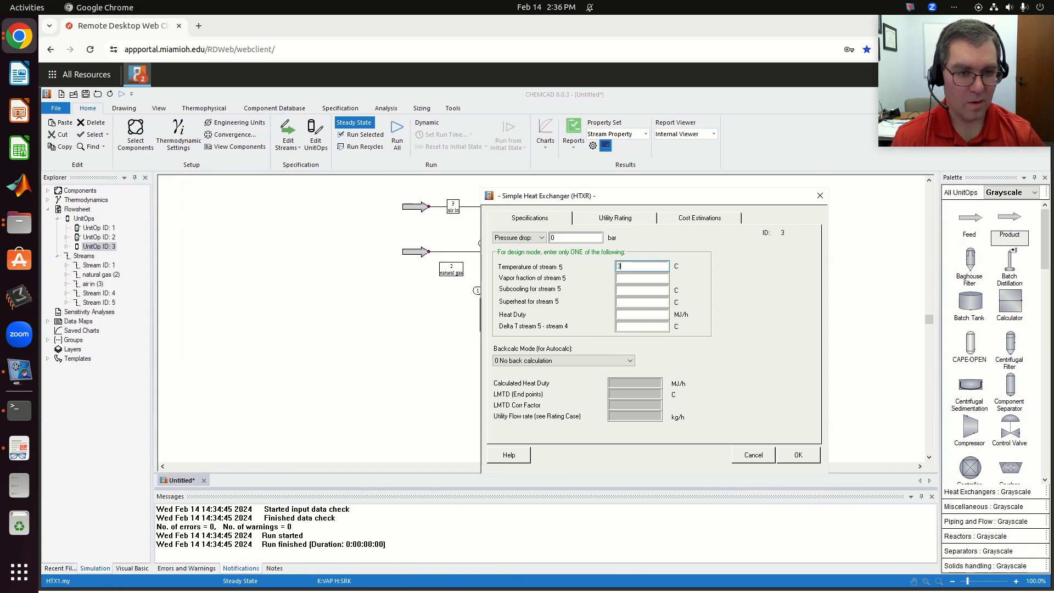
left_click(797, 454)
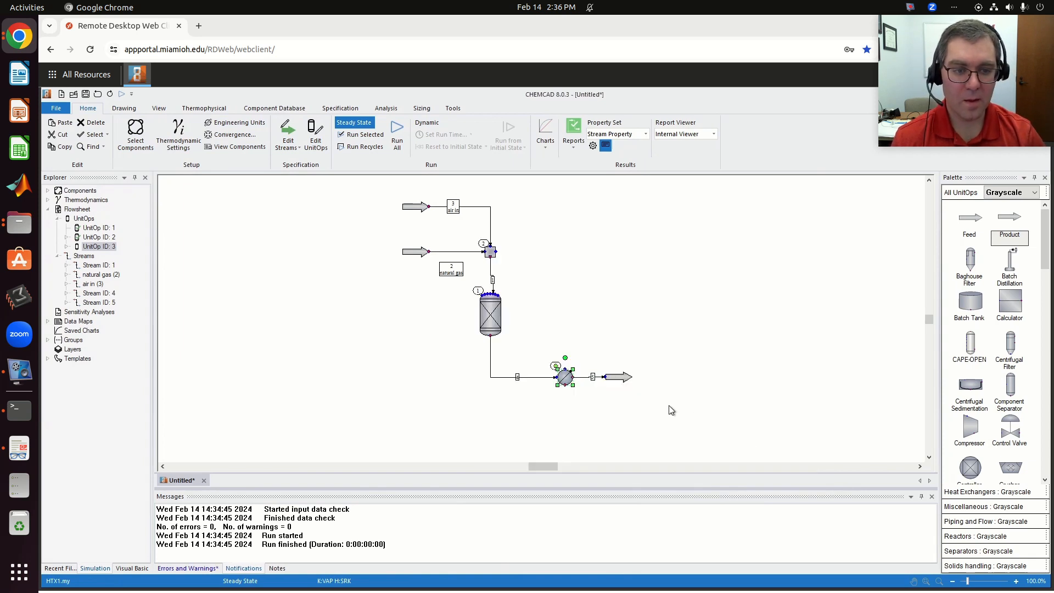
- Run the selected heat exchanger and review the cooled outlet stream's temperature, vapor fraction and composition
left_click(363, 134)
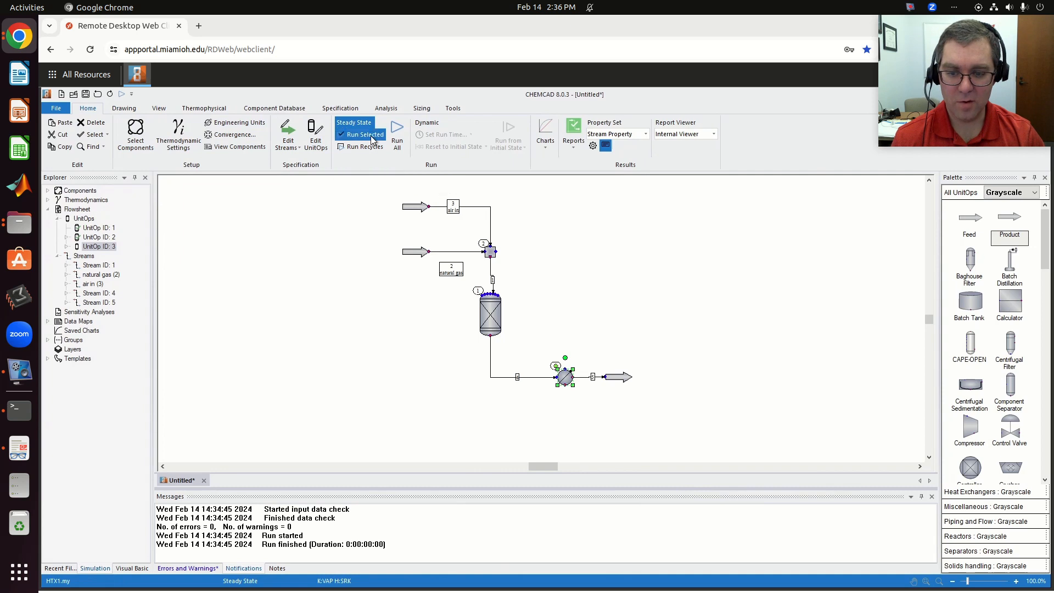
double_click(626, 381)
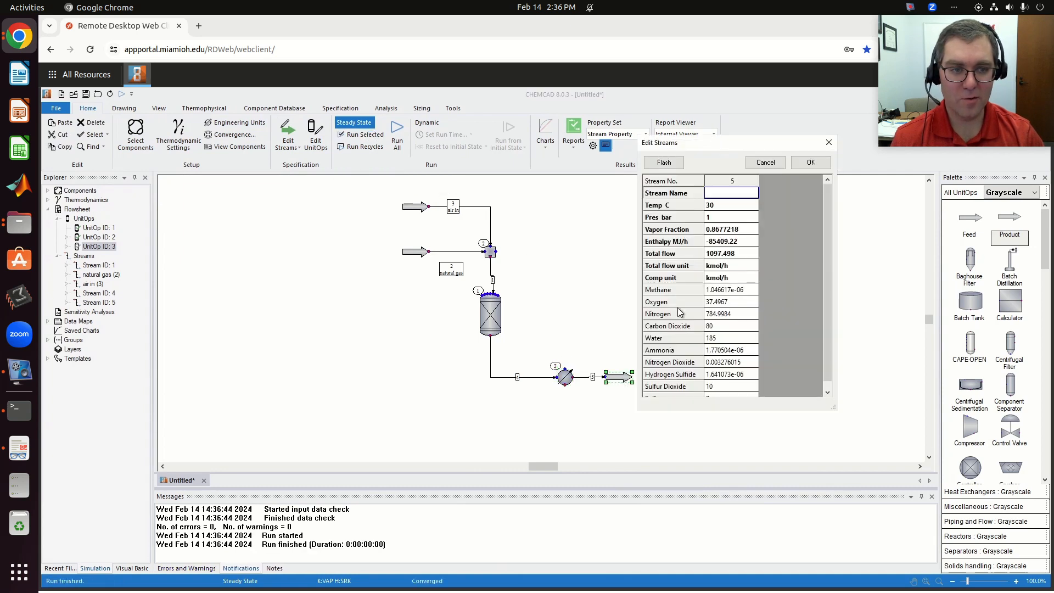
left_click(810, 162)
- Check the heat exchanger's calculated heat duty in its specifications
double_click(565, 377)
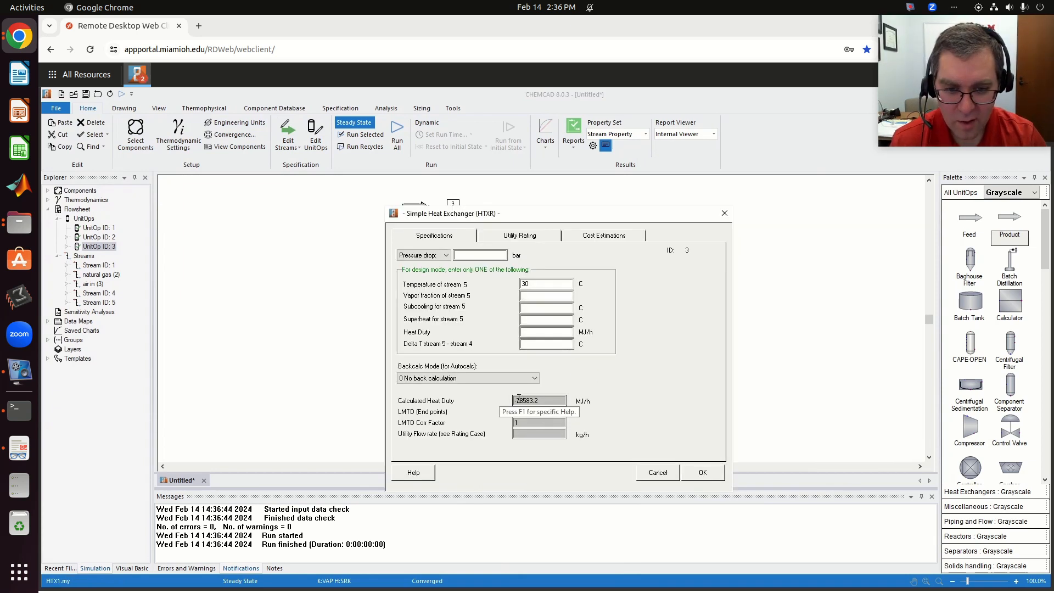
left_click_drag(524, 400, 538, 399)
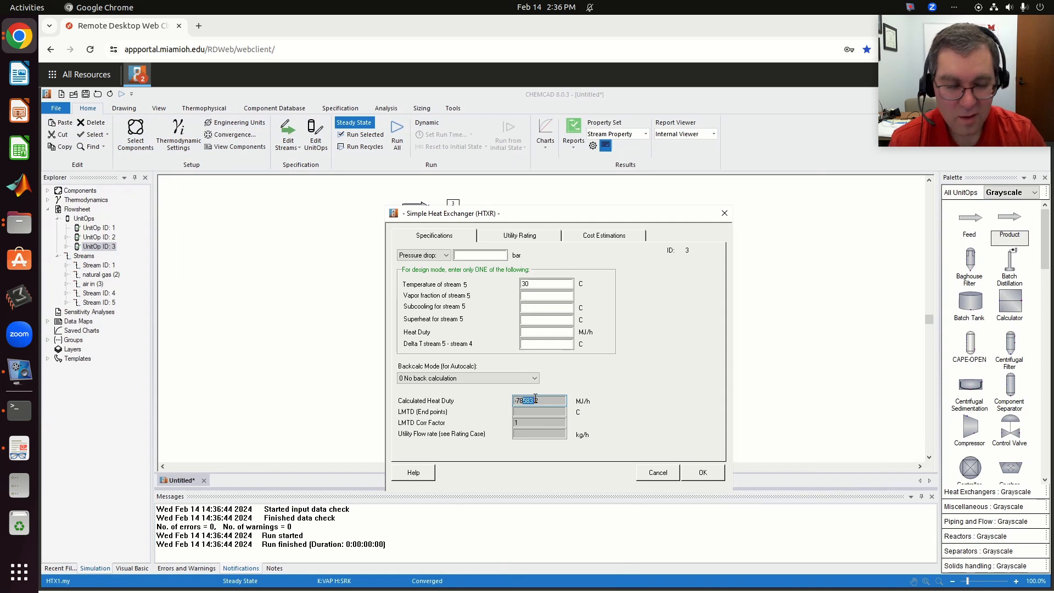
left_click(701, 472)
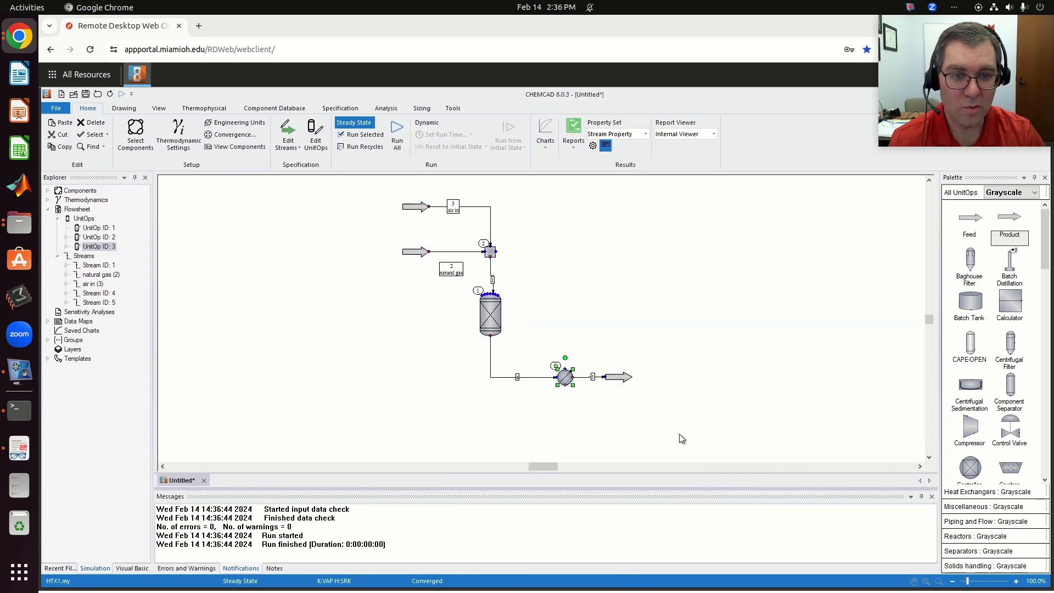
- Add a Feed arrow above the heat exchanger and connect it to the exchanger's upper inlet
left_click(974, 218)
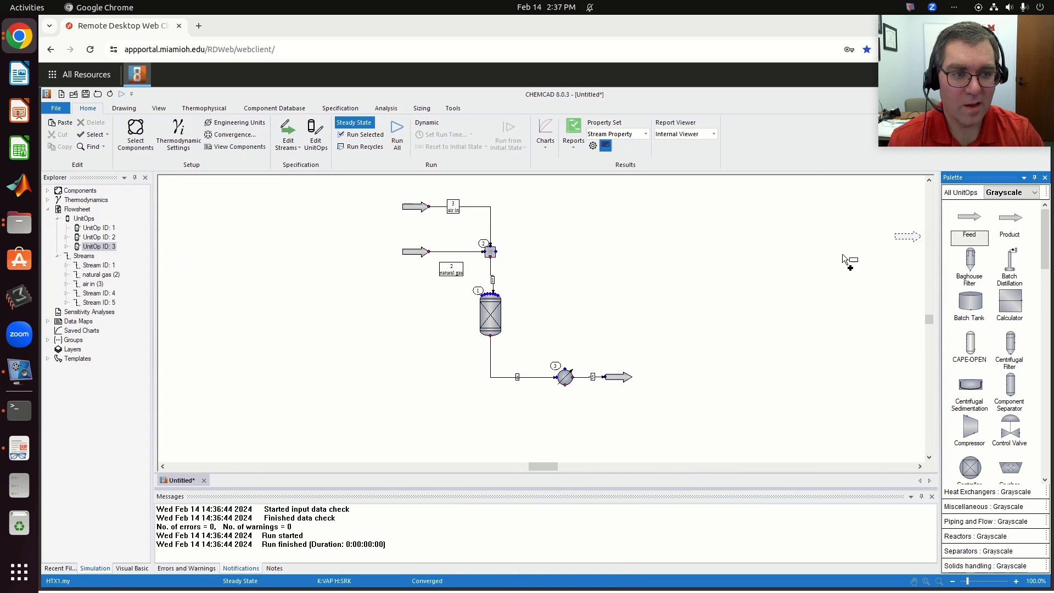
left_click(539, 316)
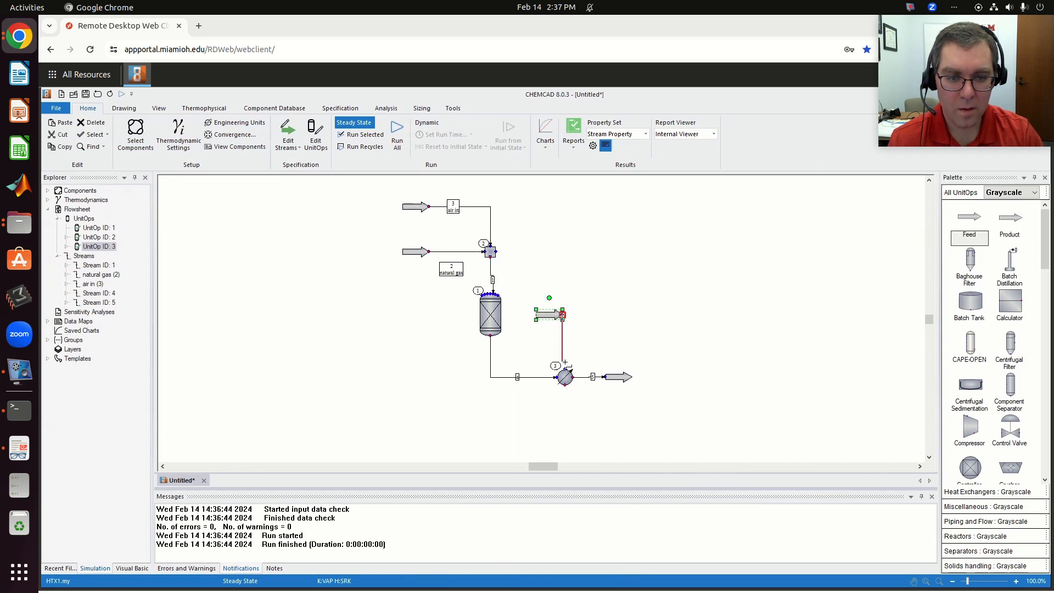
left_click(565, 370)
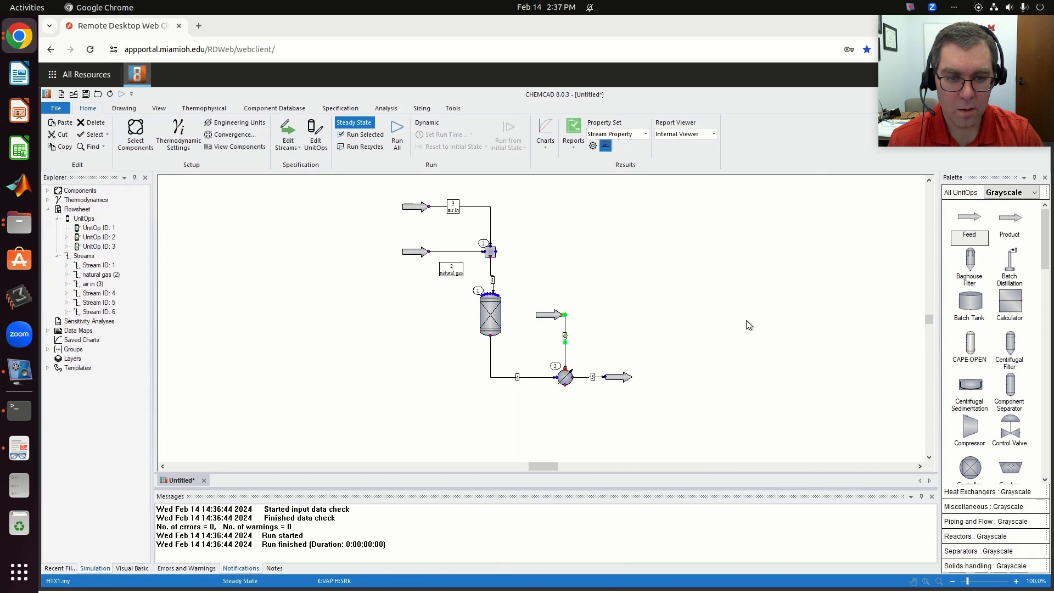
- Add a Product arrow below the heat exchanger and connect the exchanger's lower outlet to it
left_click(1012, 222)
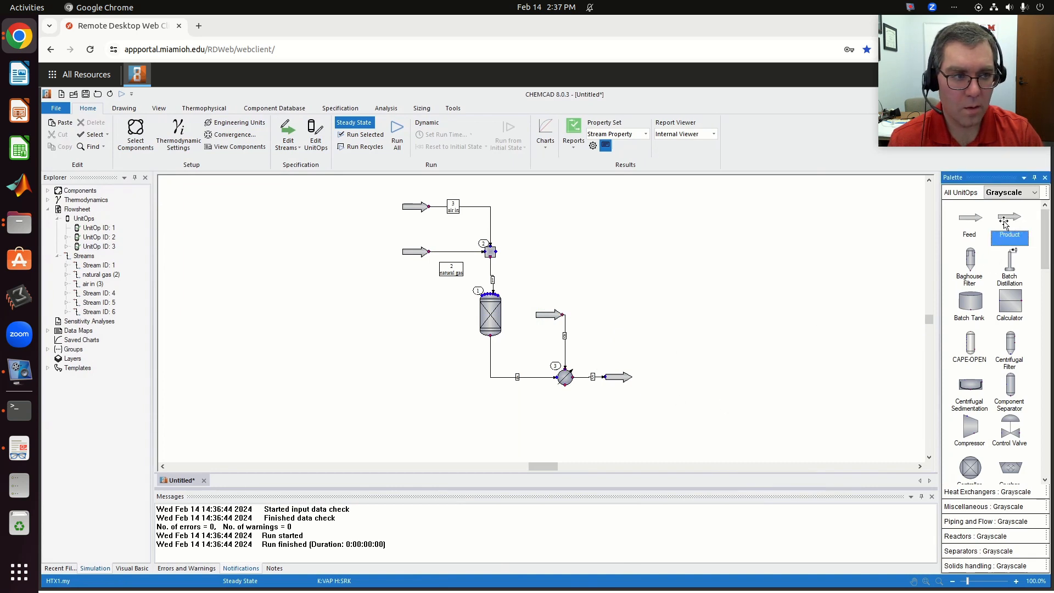
left_click(588, 418)
left_click(565, 390)
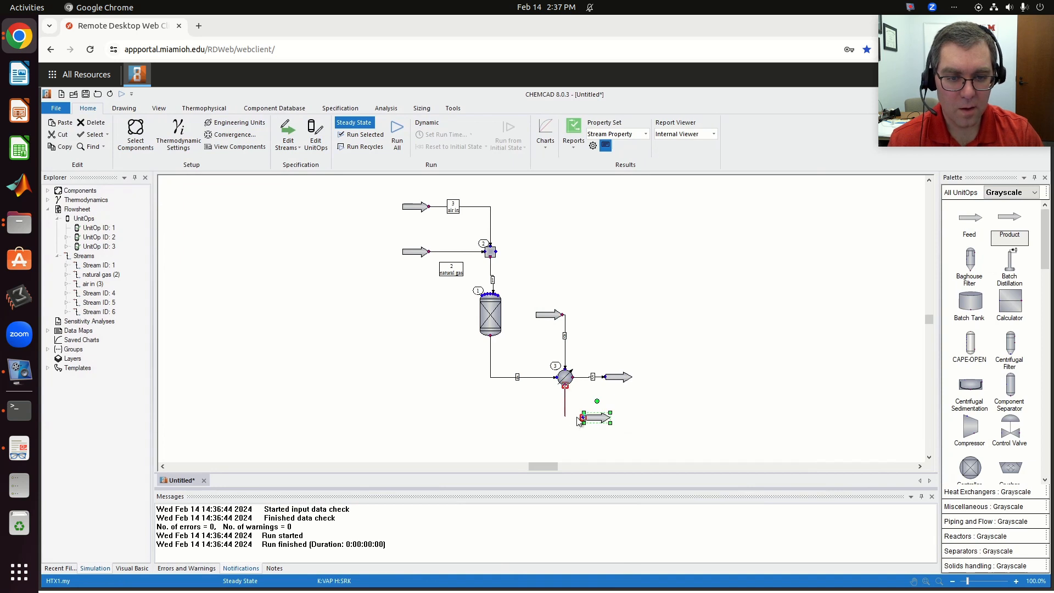
left_click(583, 417)
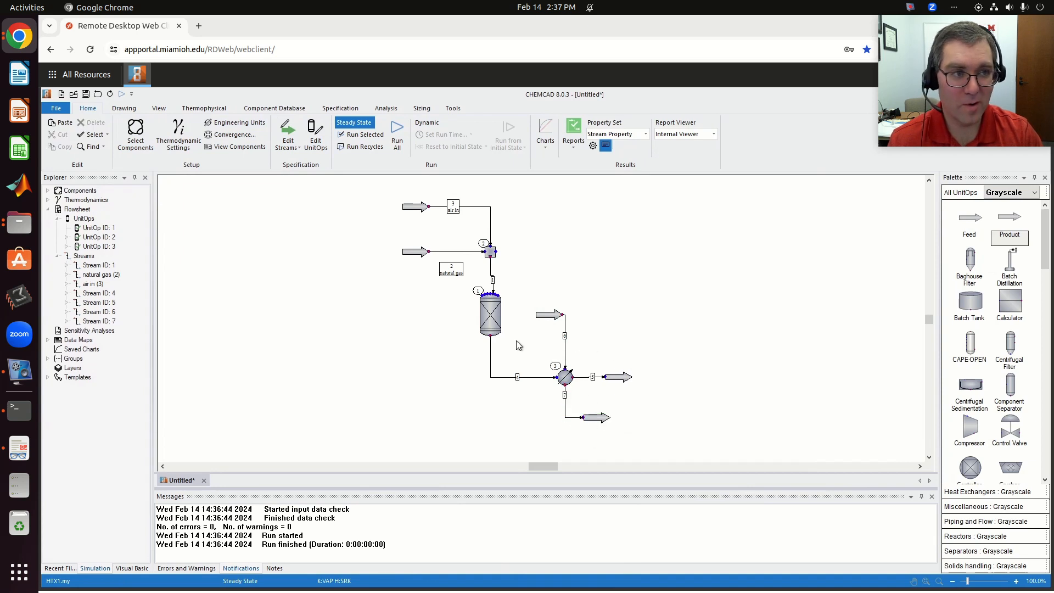
- Inspect the property and composition fields of the new feed stream entering the top of the heat exchanger
double_click(548, 314)
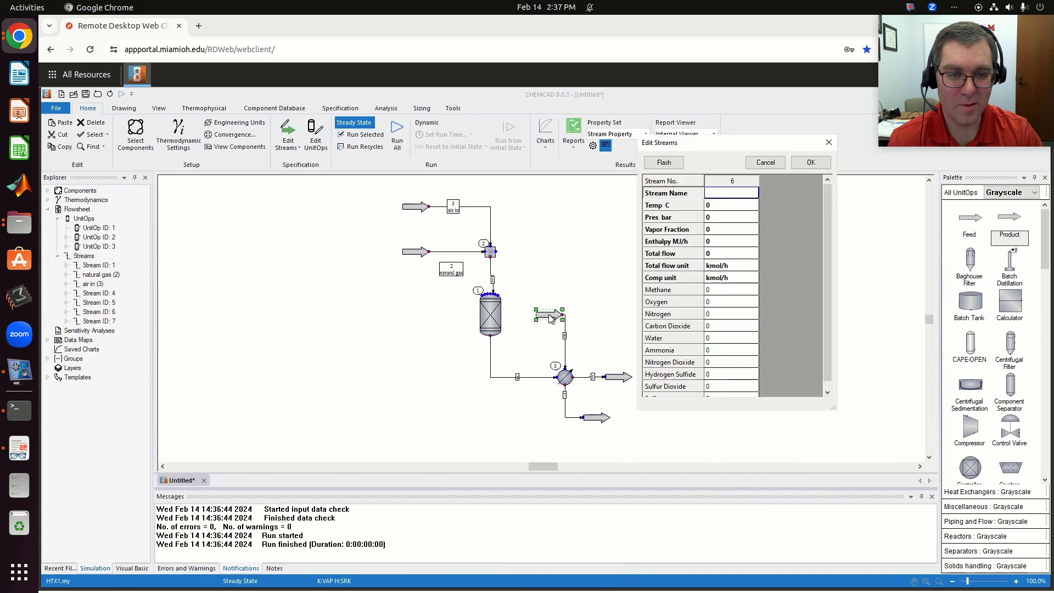
left_click(807, 163)
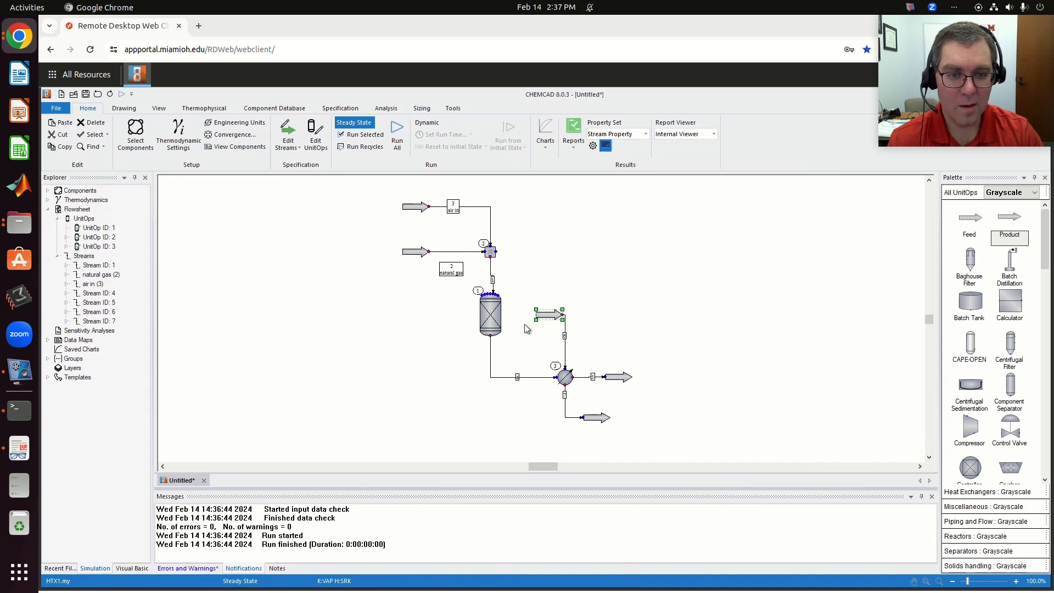
- Define the feed entering the top of the heat exchanger as water with mole fraction 1 and a total flow of 500 kmol/h
double_click(551, 315)
left_click(738, 279)
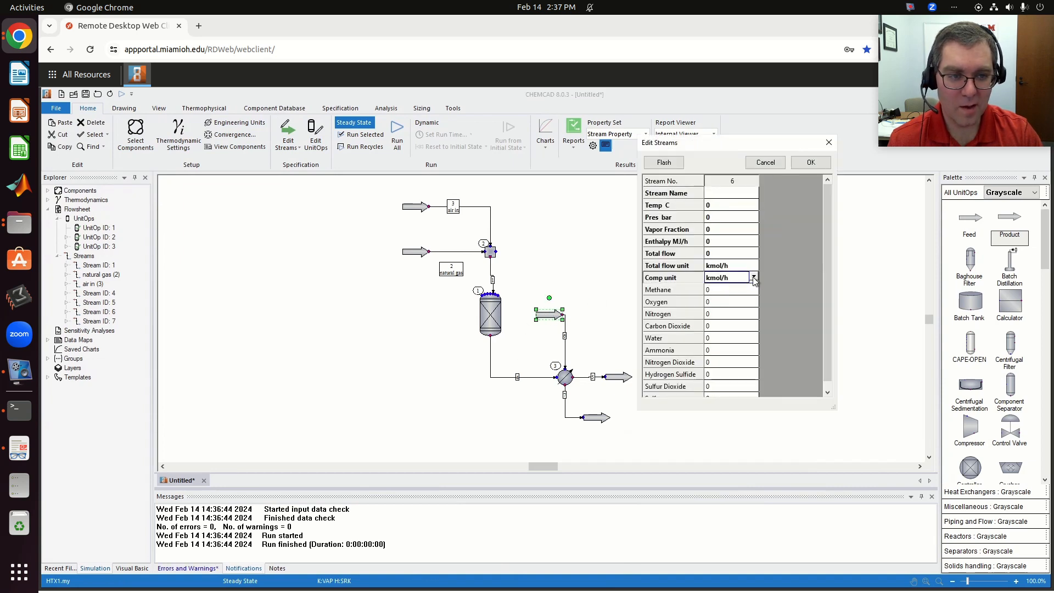
left_click(754, 278)
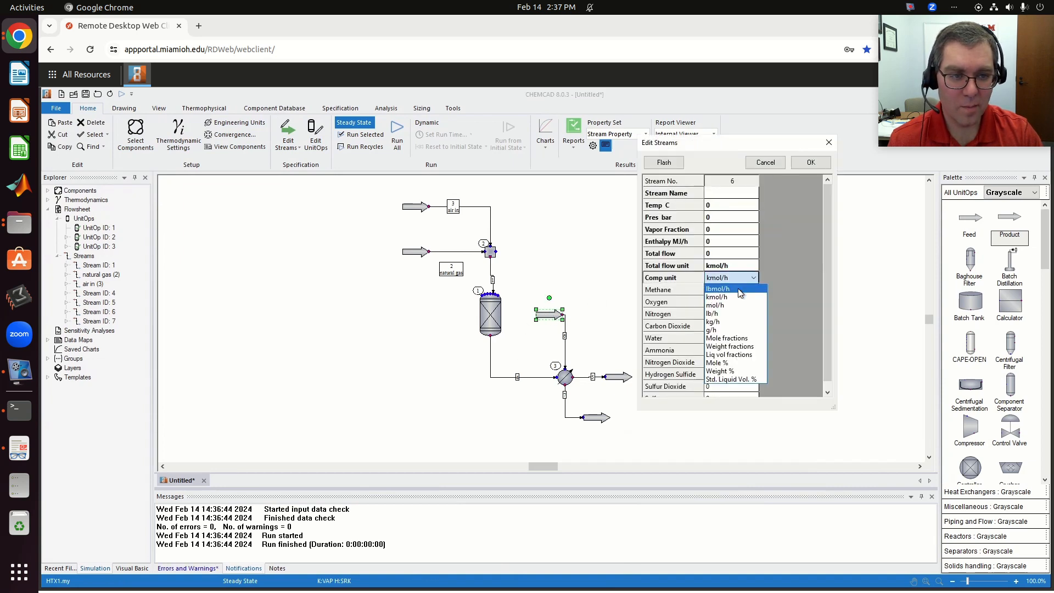
left_click(729, 339)
scroll(709, 384, "down", 1)
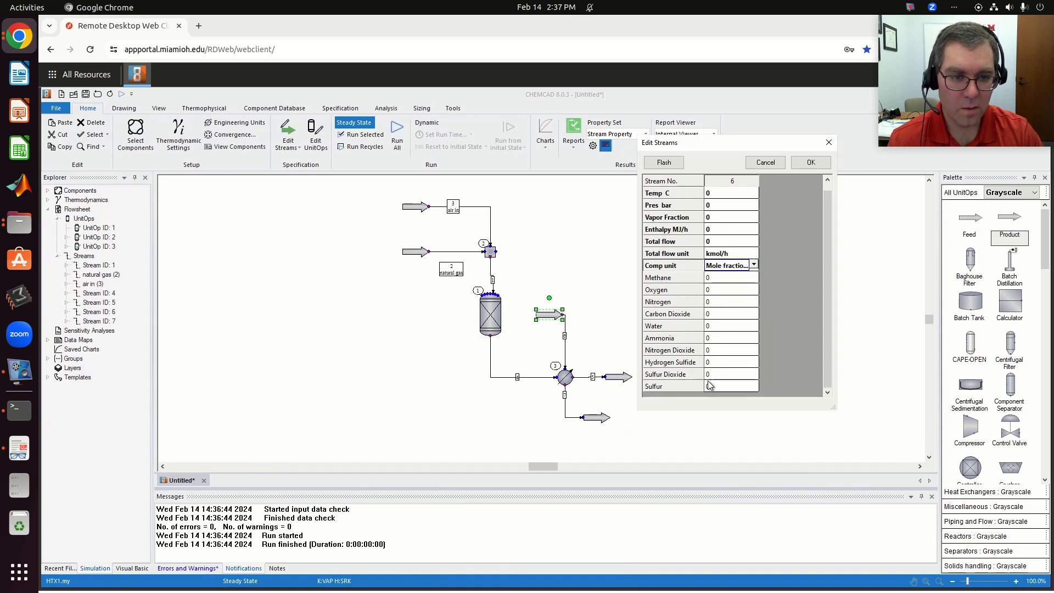
left_click(720, 327)
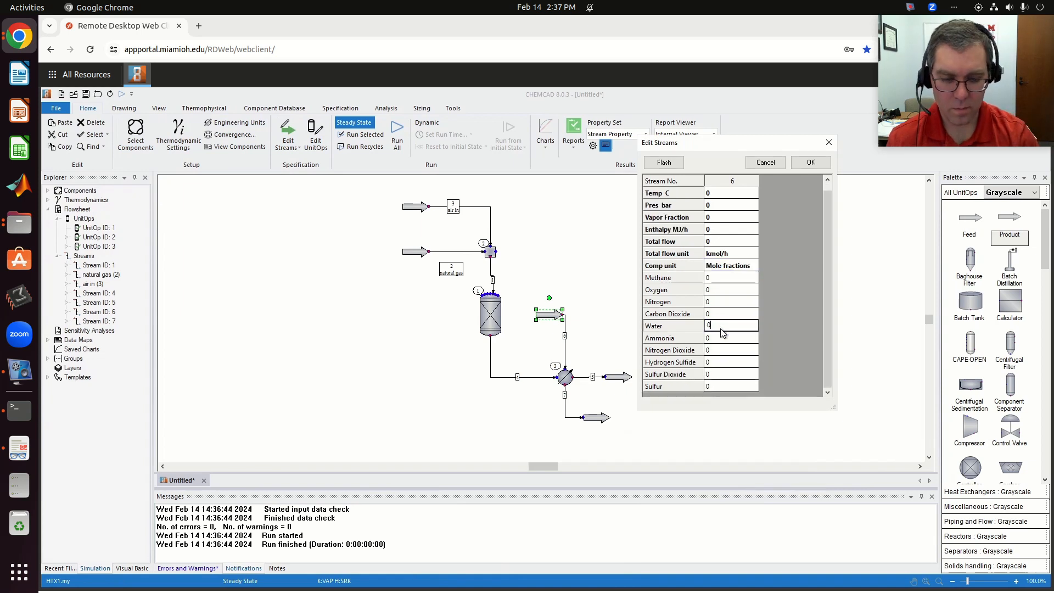
key("BackSpace")
type("1")
left_click(731, 245)
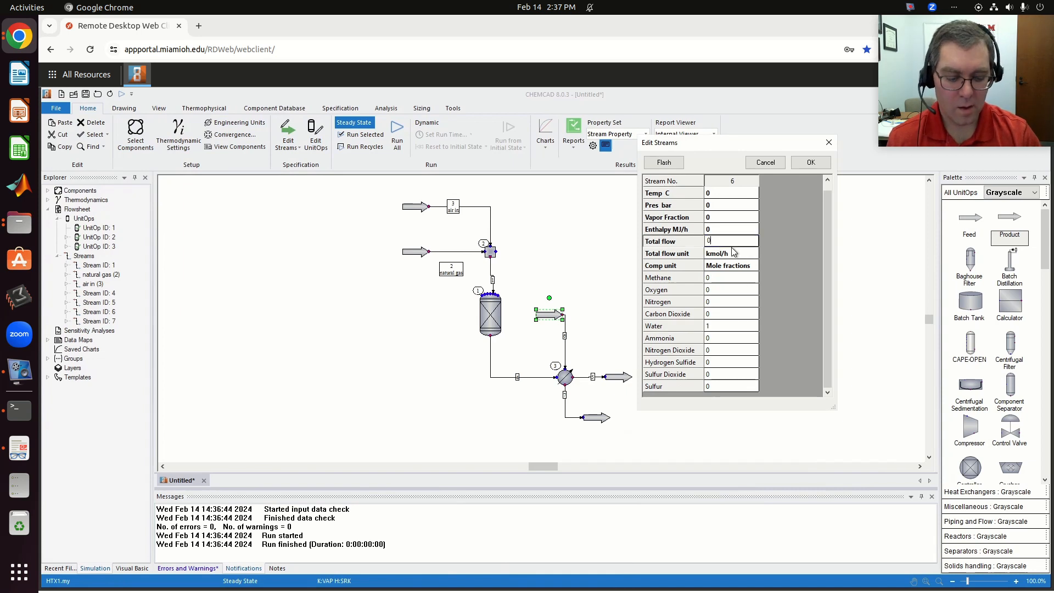
type("5")
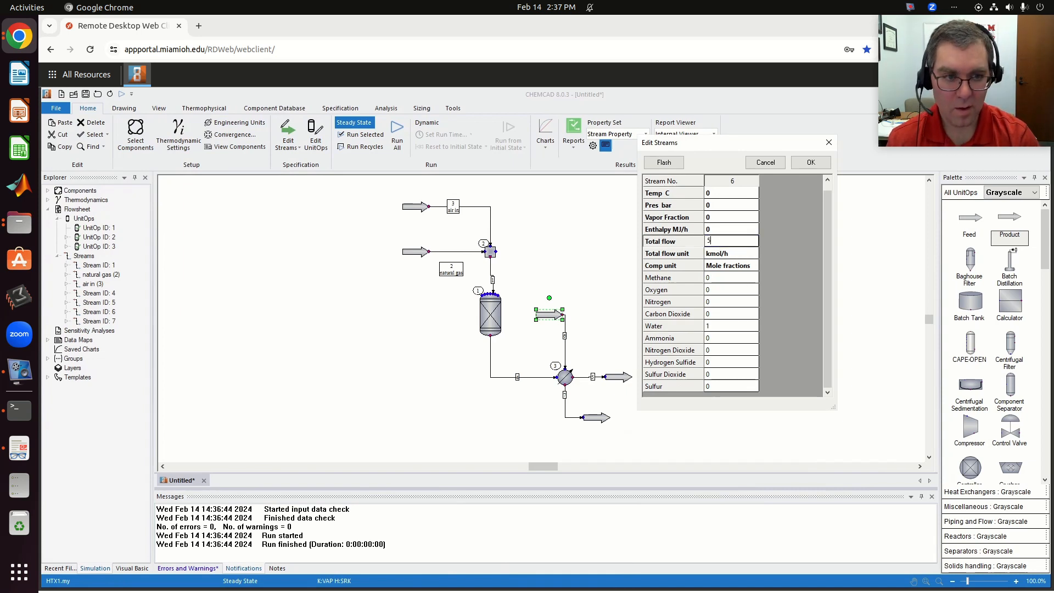
type("00")
- Set the water feed to 20 C and 1 bar, flash the stream, and accept its settings
scroll(697, 220, "up", 1)
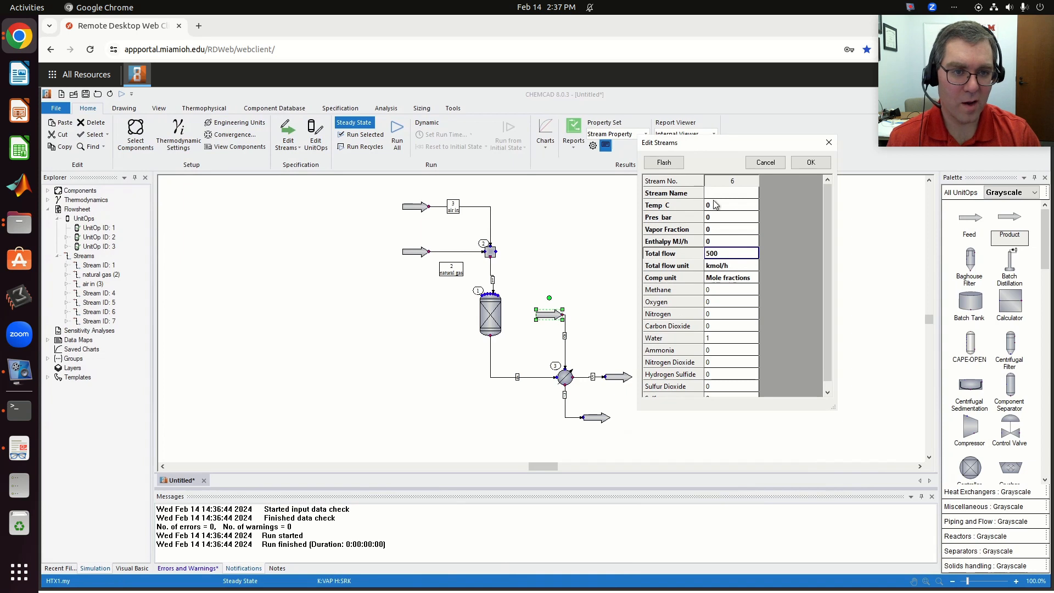
left_click(715, 205)
type("2")
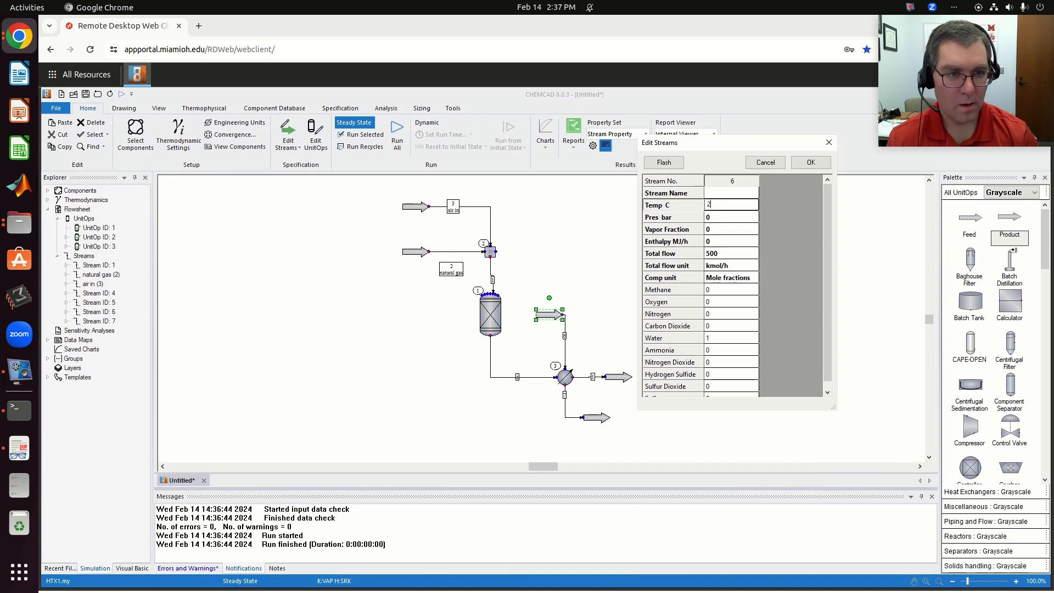
type("0")
left_click(722, 220)
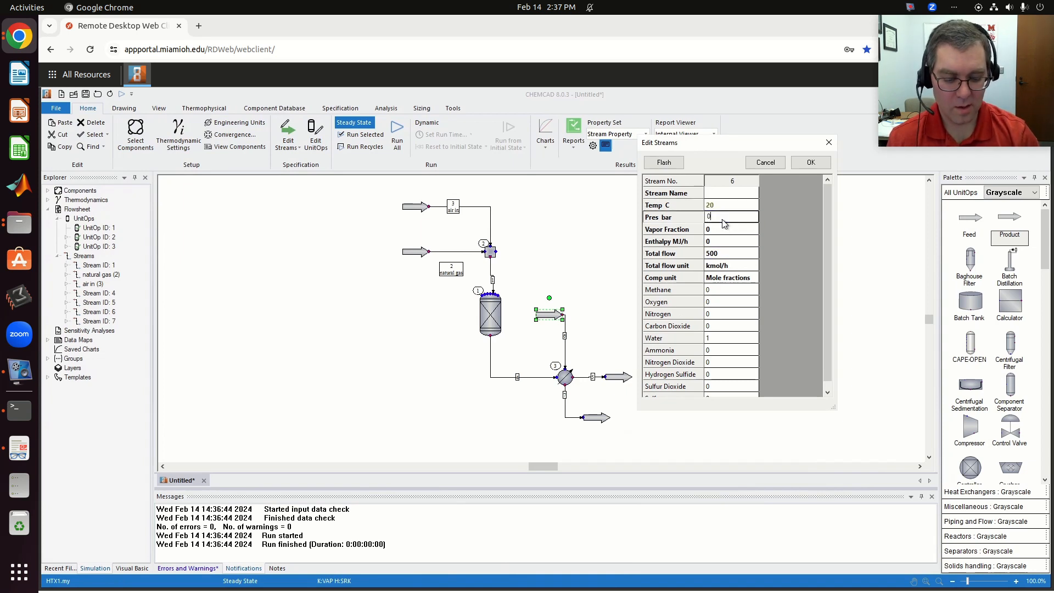
type("1")
left_click(663, 162)
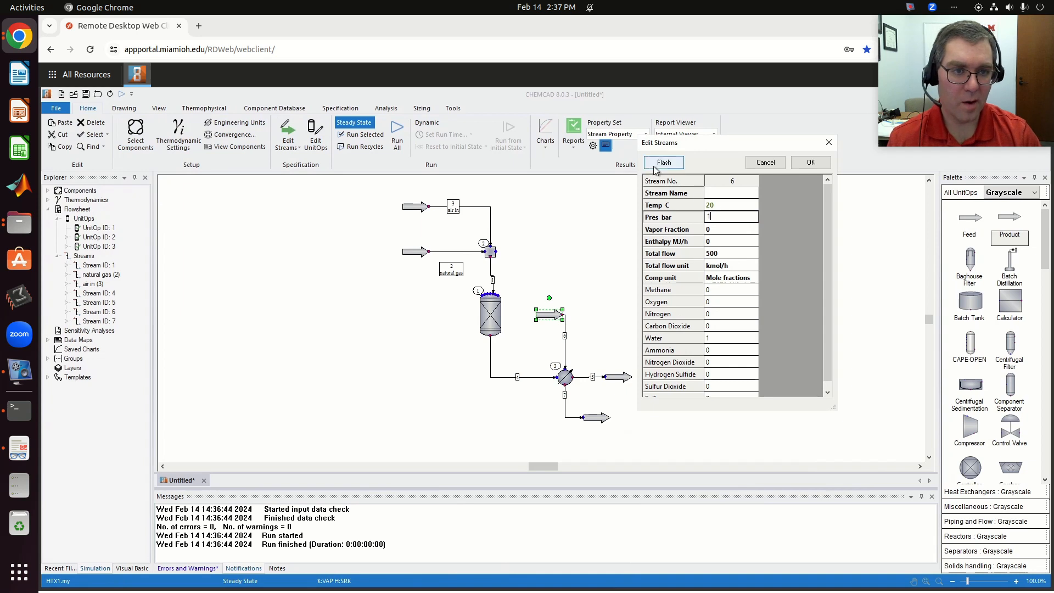
left_click(809, 163)
- Review and accept the heat exchanger's specifications, and run only that unit in steady state
left_click(566, 376)
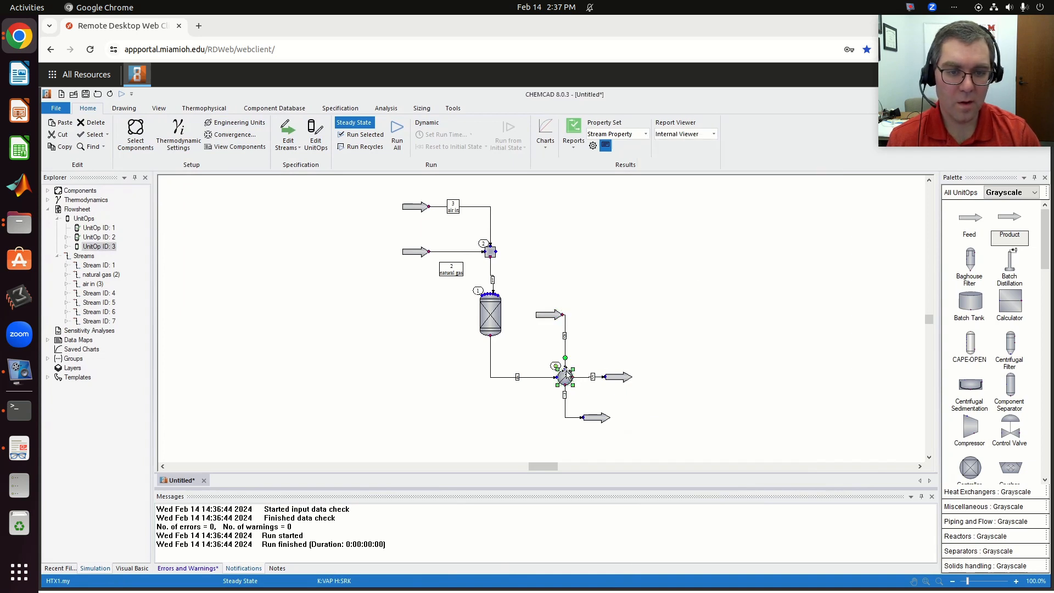
double_click(568, 384)
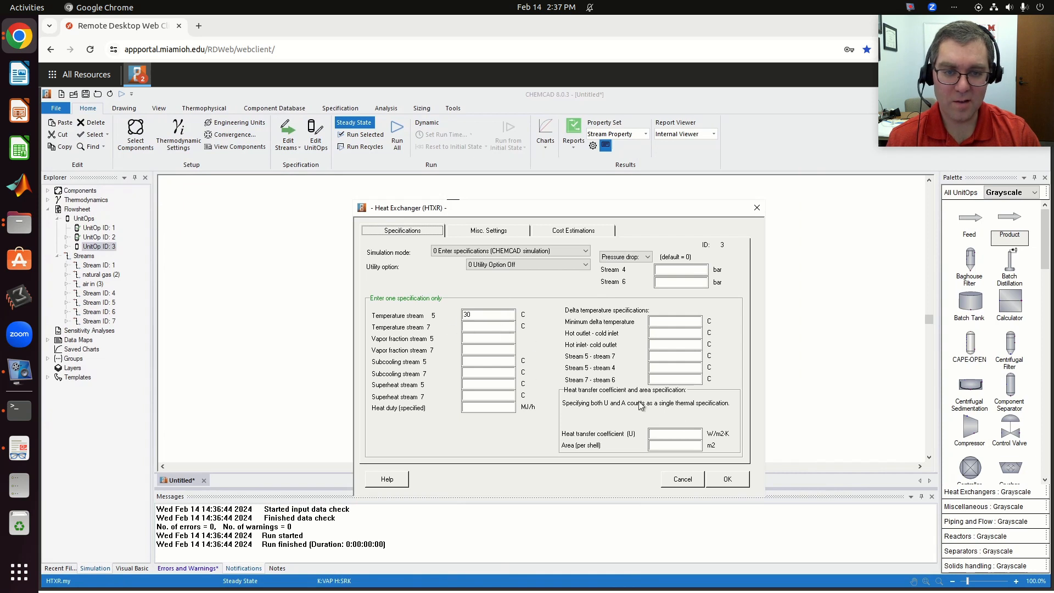
left_click(727, 480)
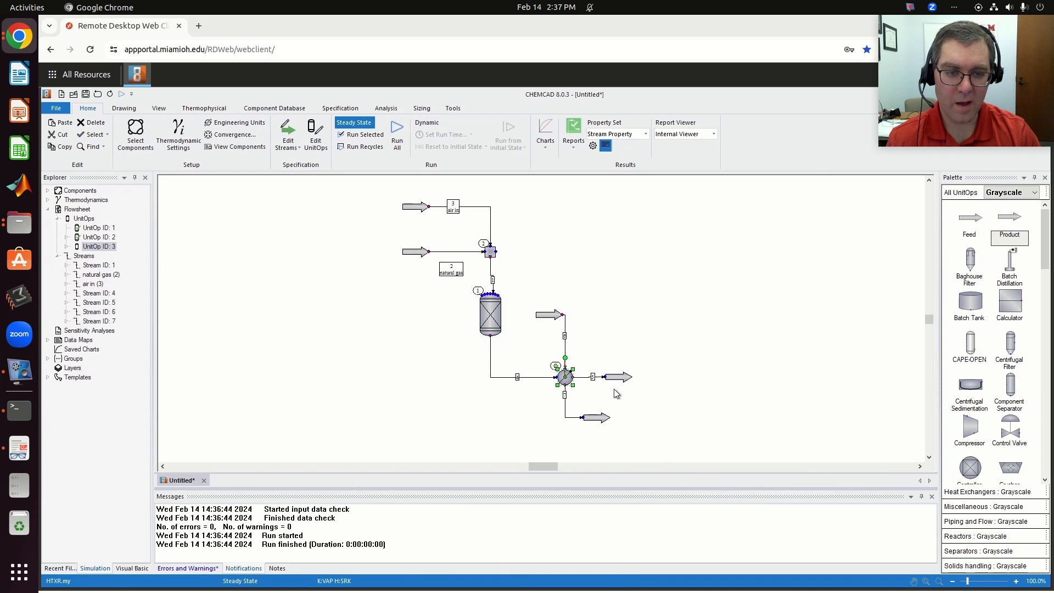
left_click(352, 141)
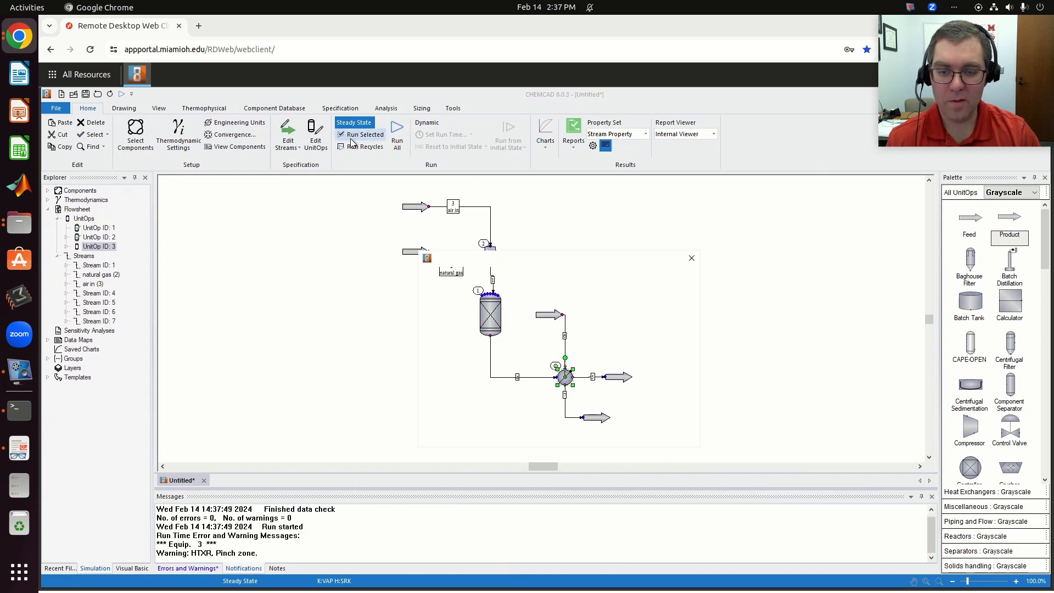
left_click(558, 425)
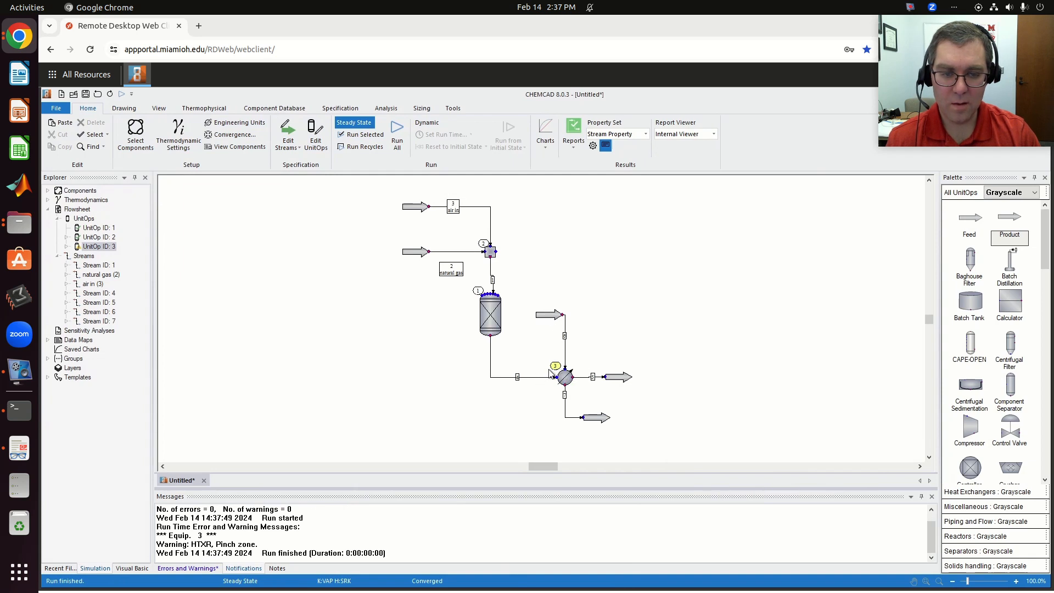
- Recheck the temperature and other conditions of the water feed stream above the heat exchanger
double_click(547, 314)
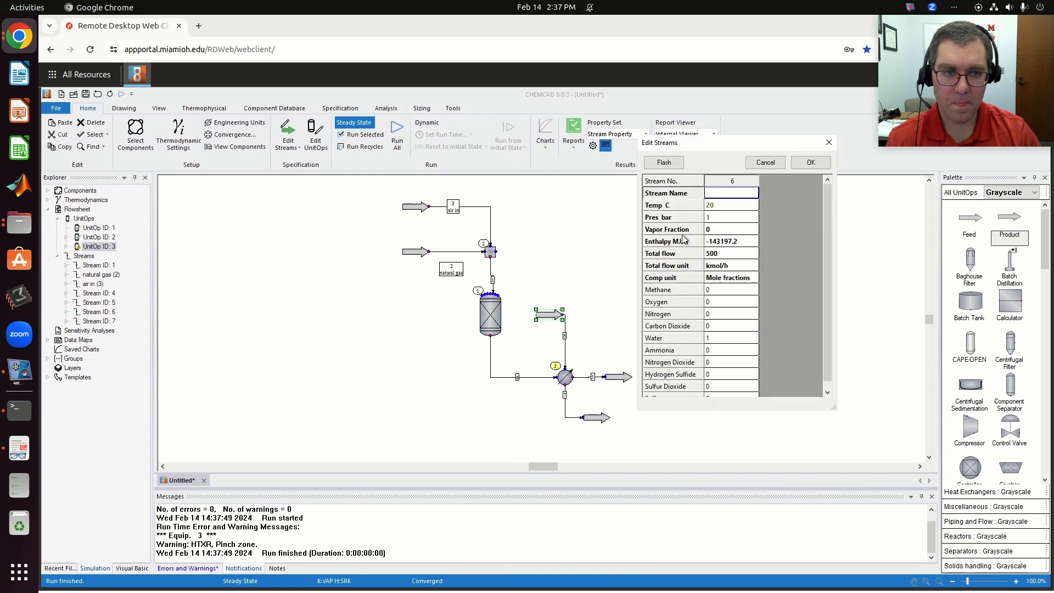
left_click(720, 207)
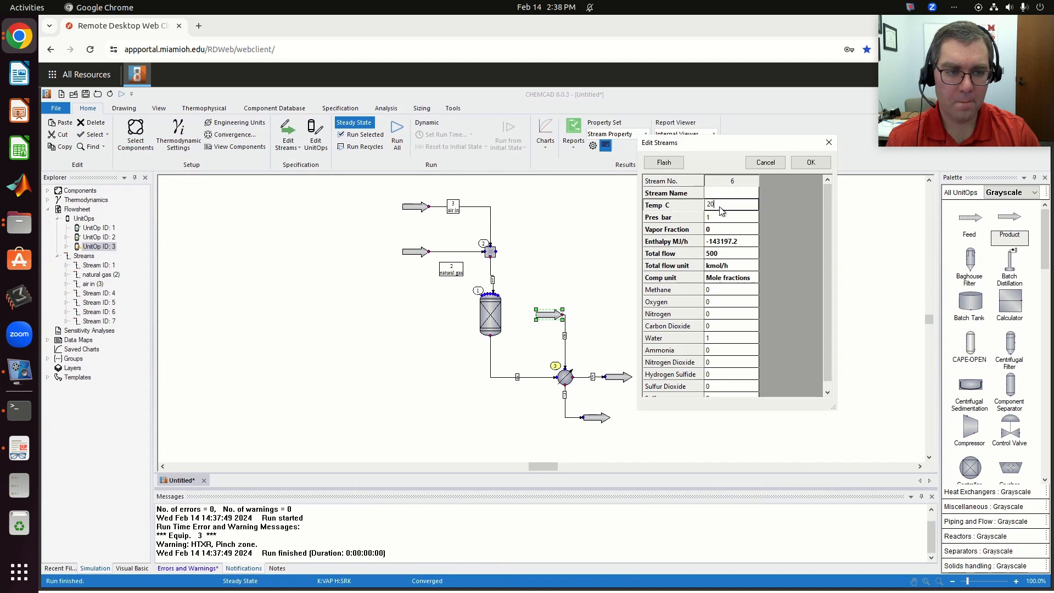
left_click(807, 166)
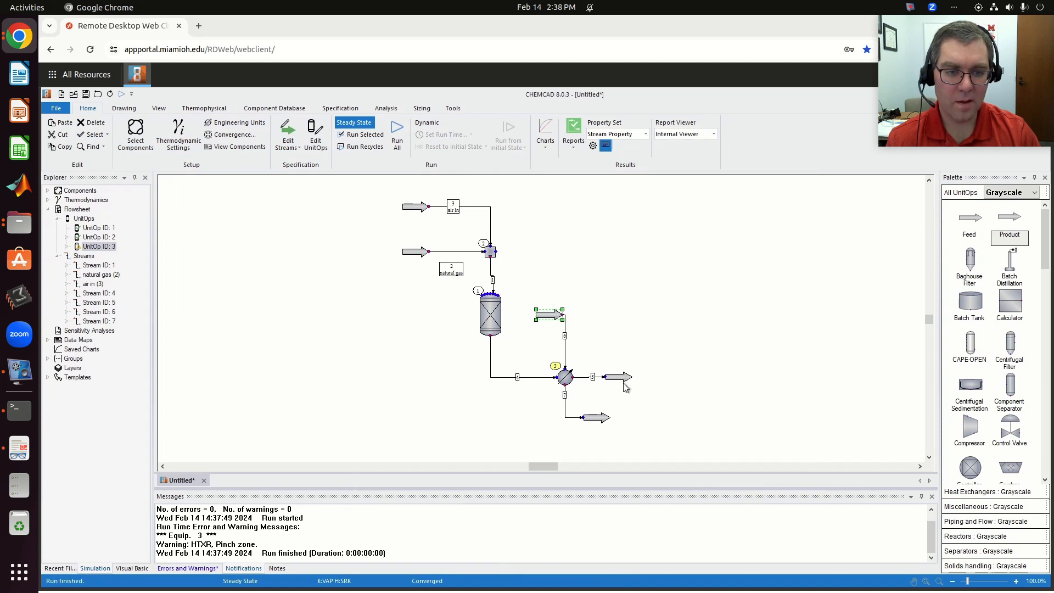
left_click(625, 377)
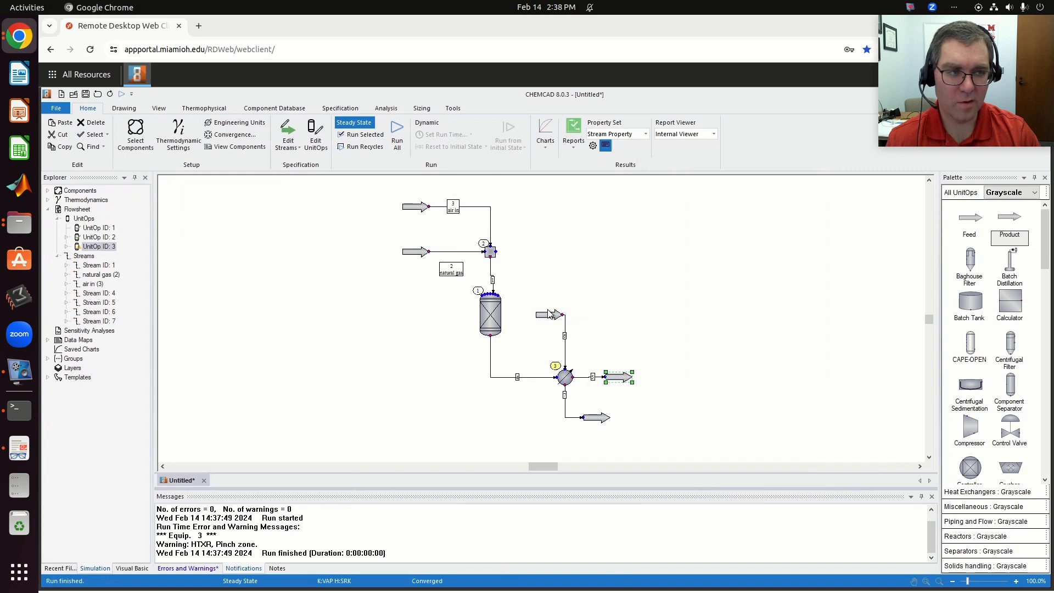
- Review the heat exchanger's simulation mode options and its stream 5 temperature specification, keeping the flowsheet in view
double_click(564, 376)
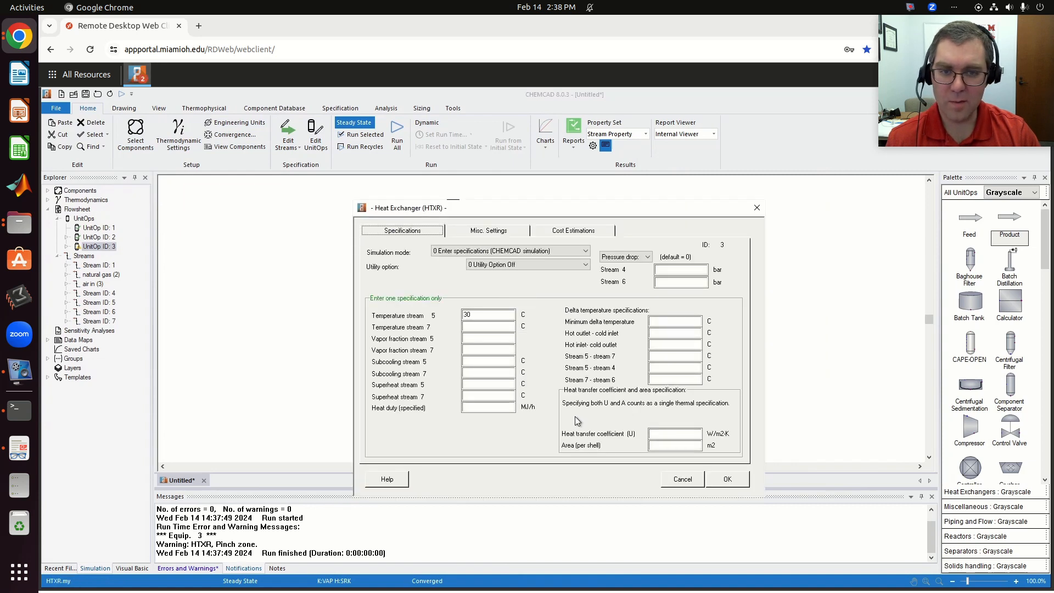
left_click_drag(517, 214, 793, 183)
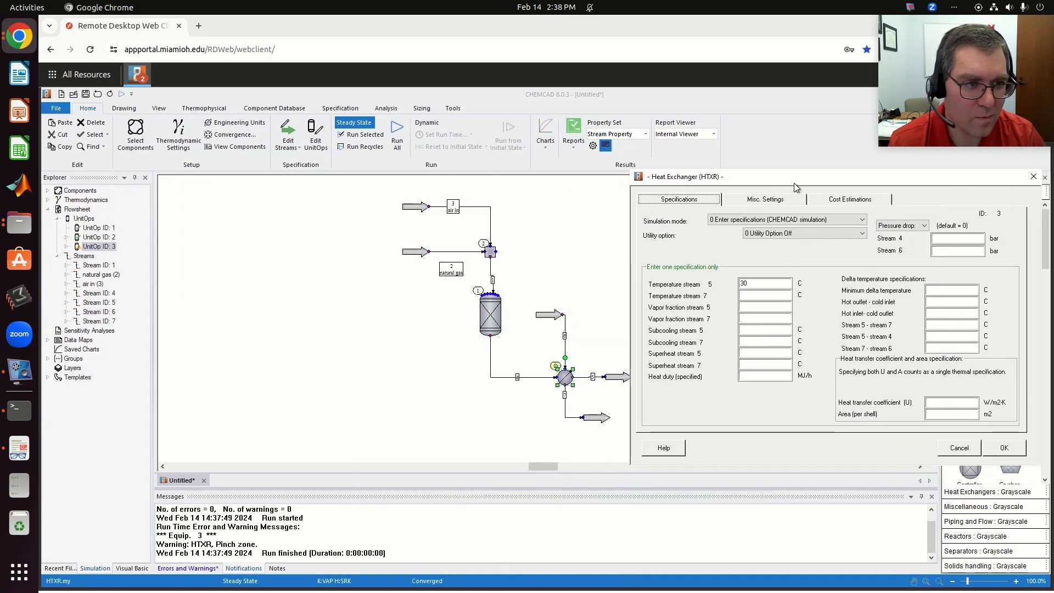
left_click(738, 220)
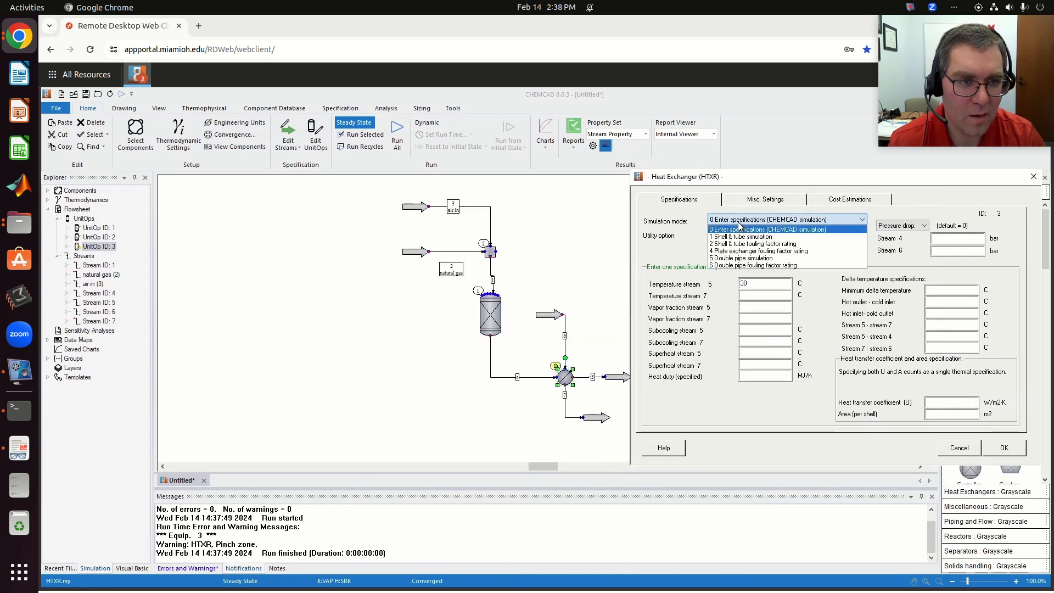
left_click(739, 229)
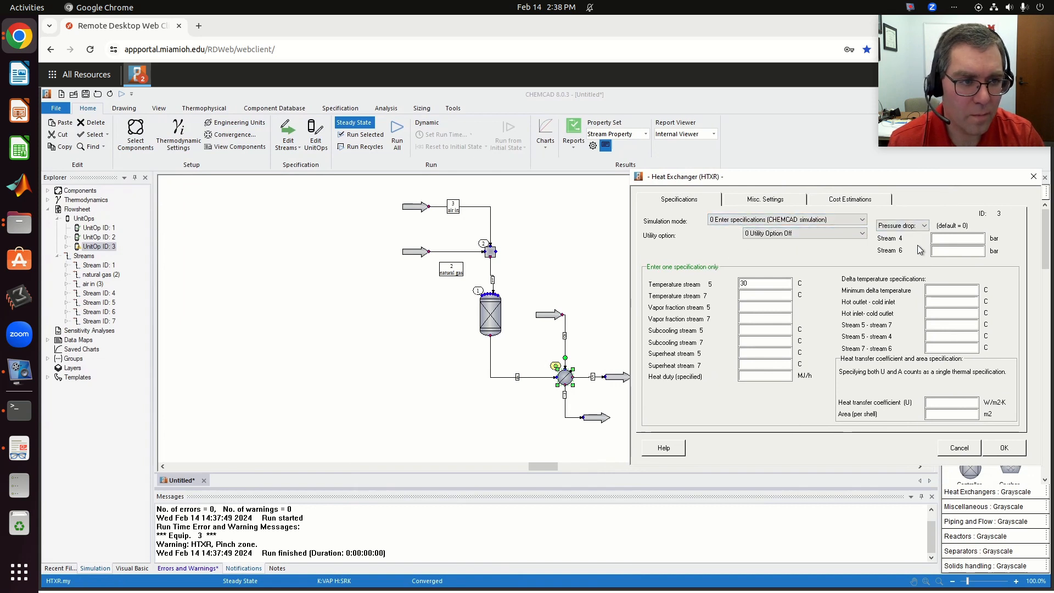
left_click(754, 283)
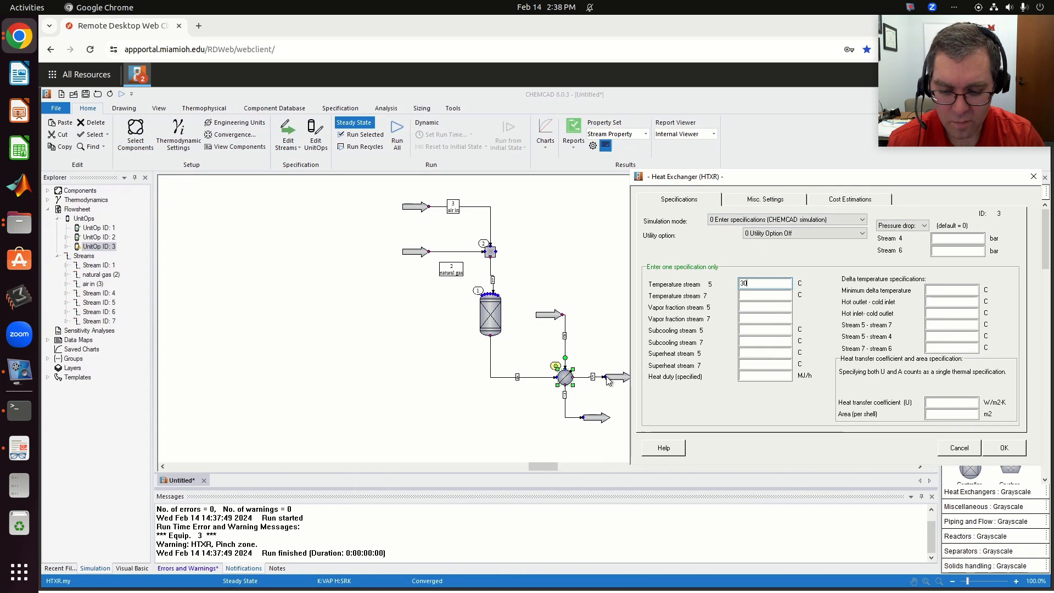
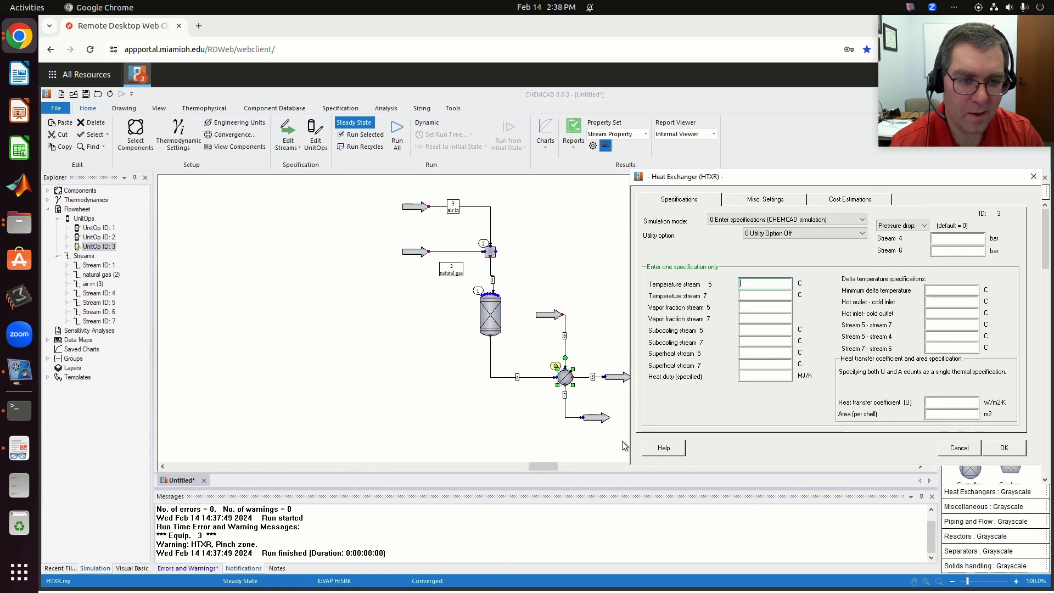
- Set the heat exchanger's stream 7 temperature specification to 60 C and run only that unit in steady state
left_click(764, 295)
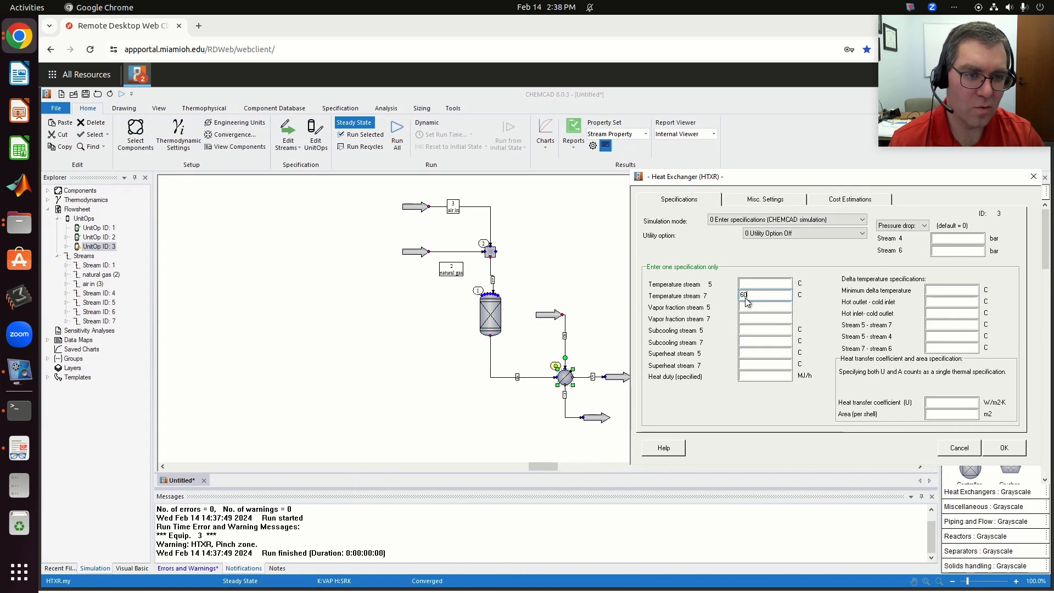
left_click(1013, 448)
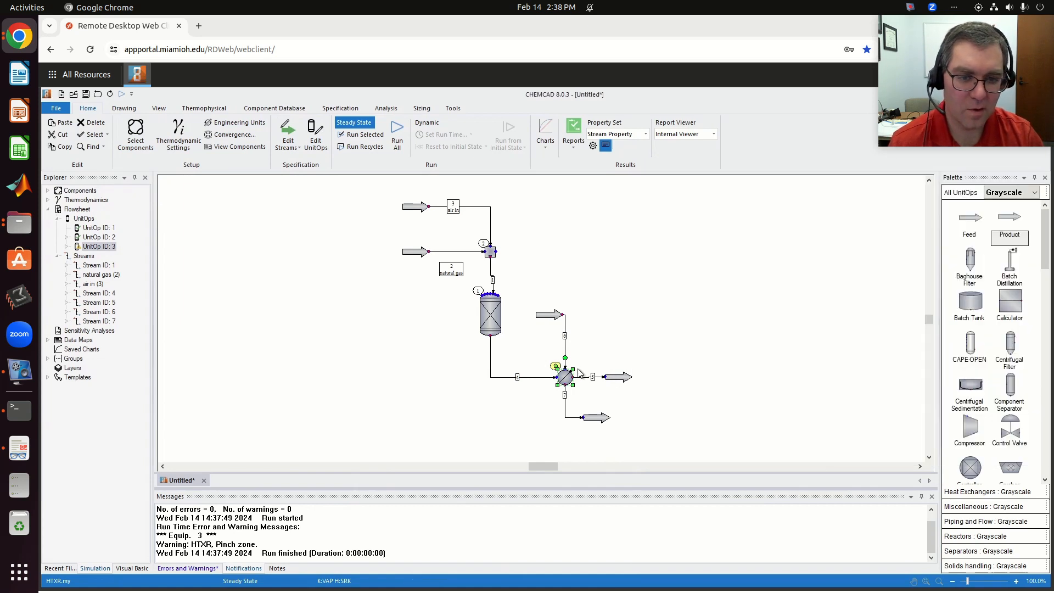
left_click(368, 135)
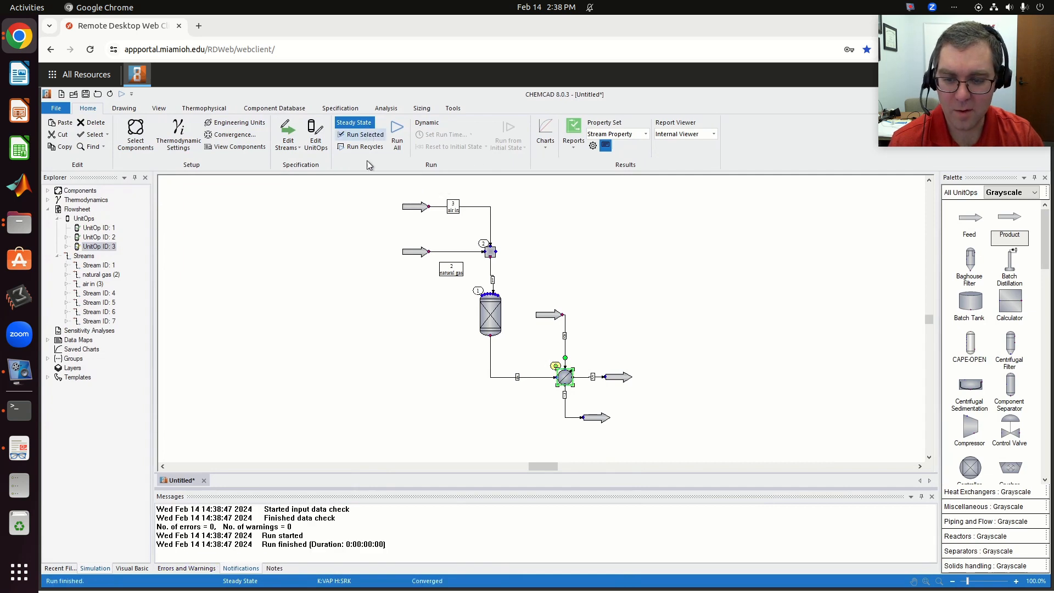
- Review the conditions of the water feed, the heated water outlet and the cooled gas product around the heat exchanger
left_click(600, 363)
double_click(549, 314)
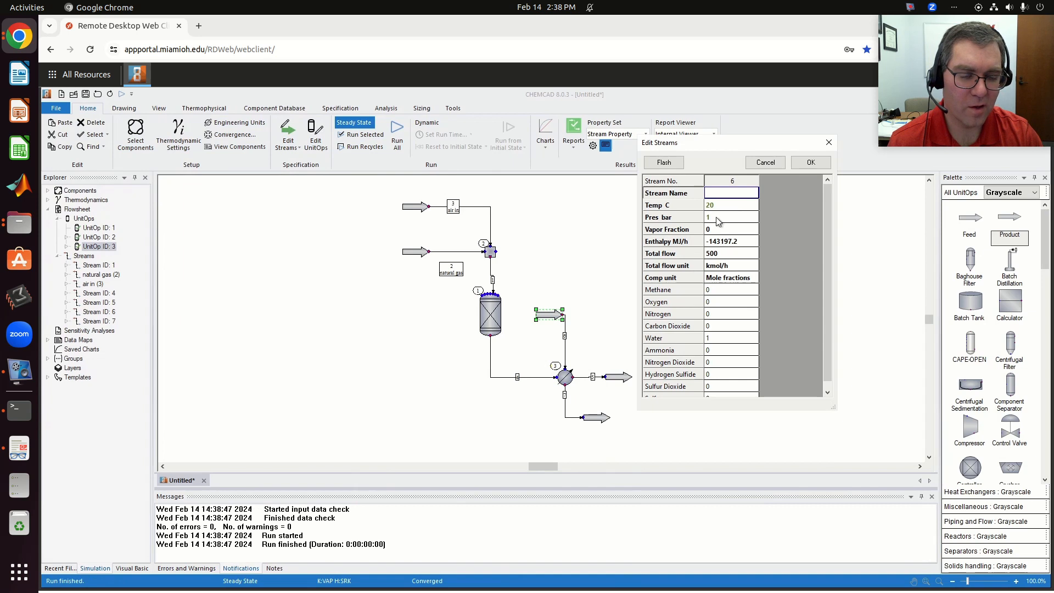
left_click(810, 162)
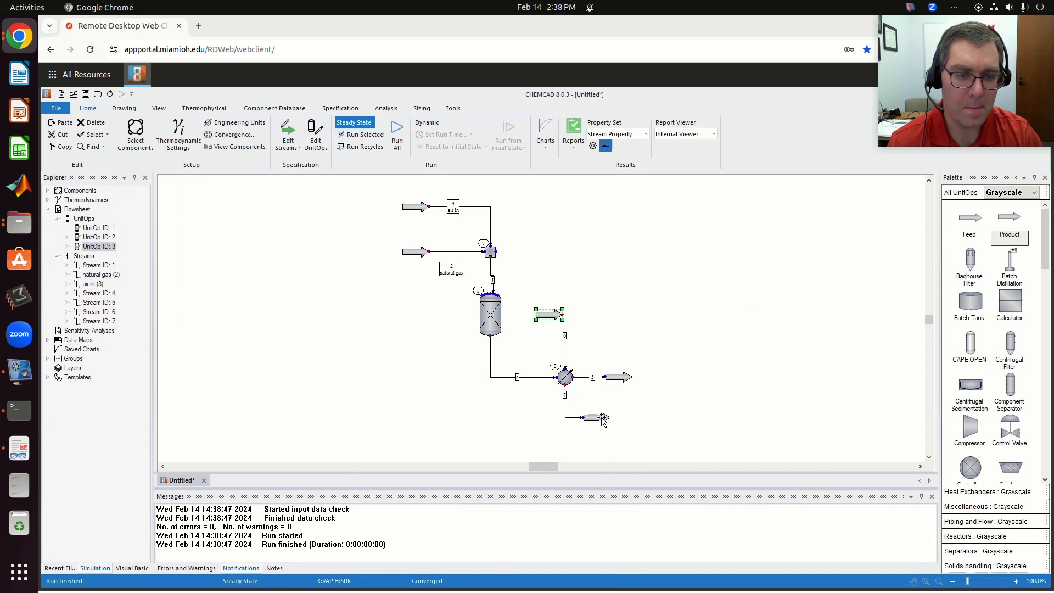
double_click(600, 417)
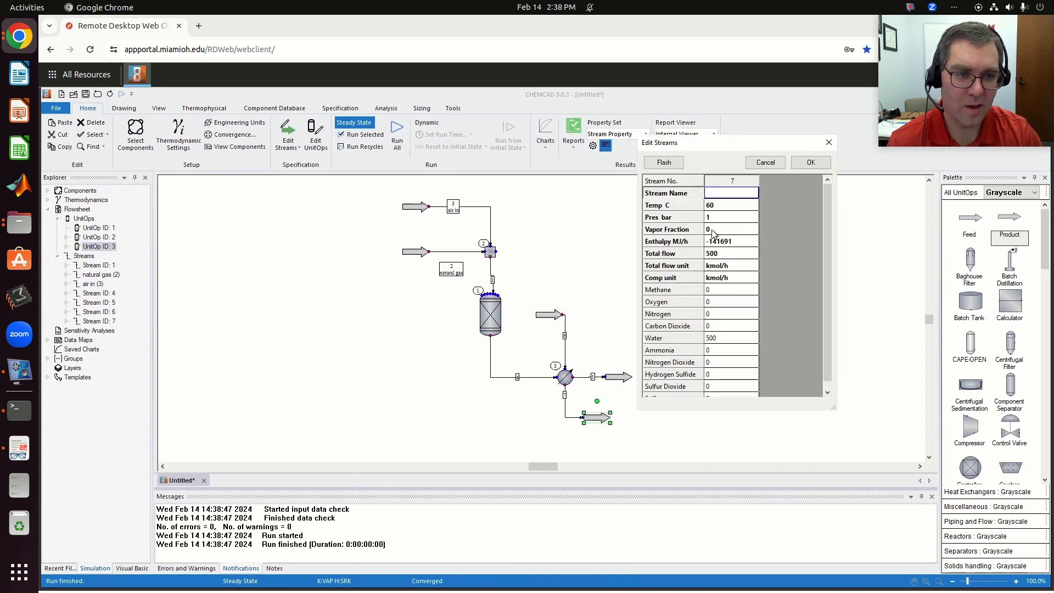
left_click(810, 166)
double_click(617, 377)
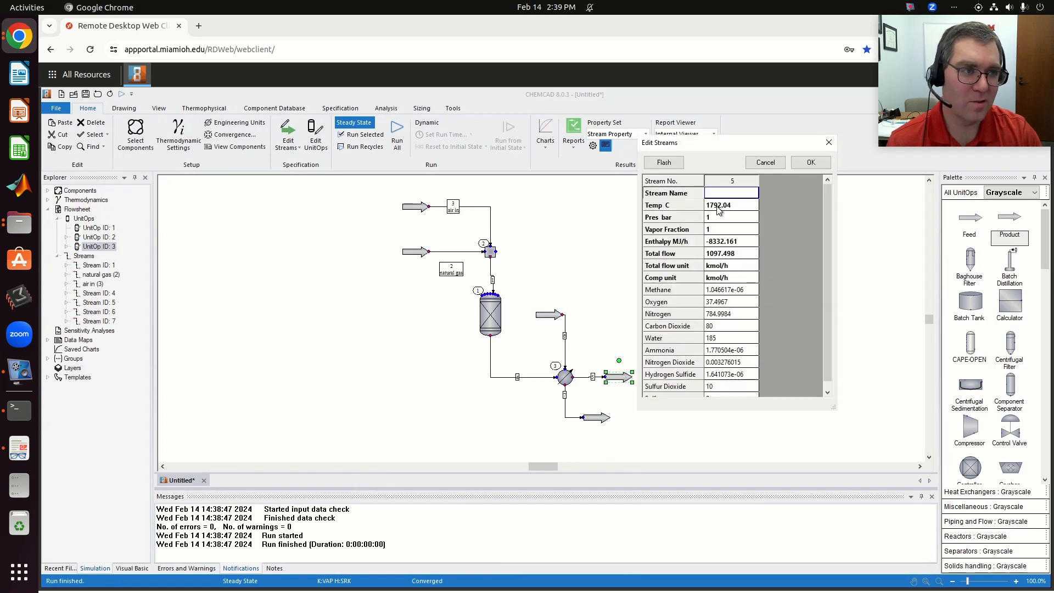
left_click(811, 165)
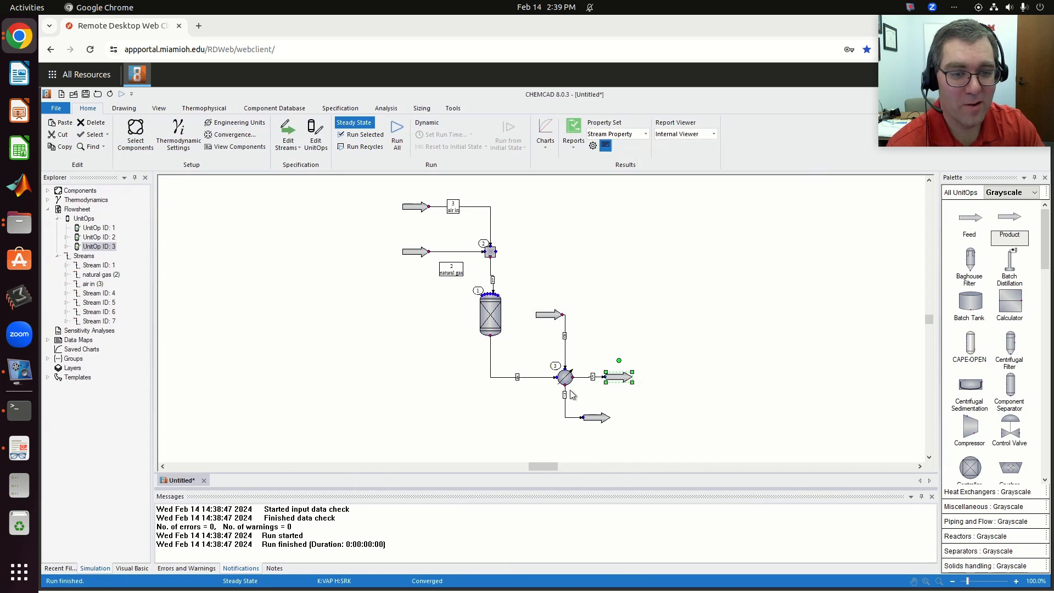
double_click(601, 418)
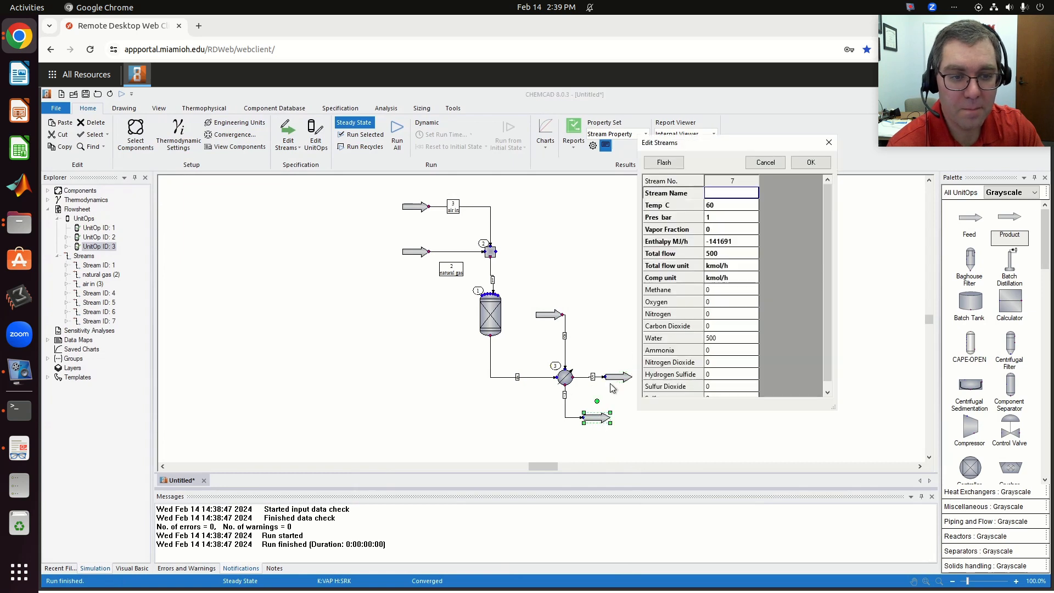
left_click(810, 163)
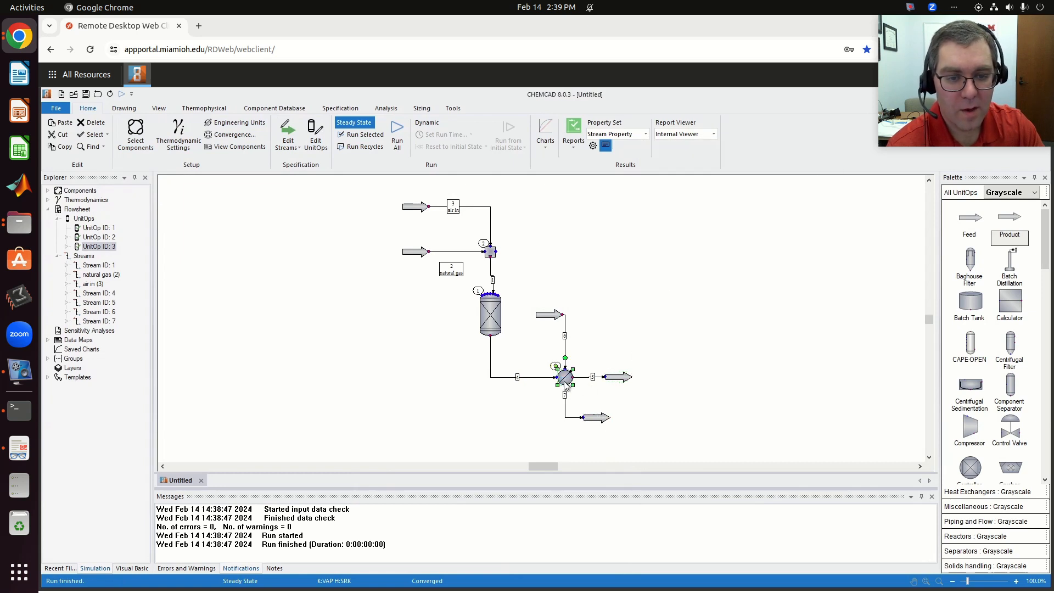
- Set the heat exchanger's stream 7 temperature specification to 101 C and rerun only that unit
double_click(564, 377)
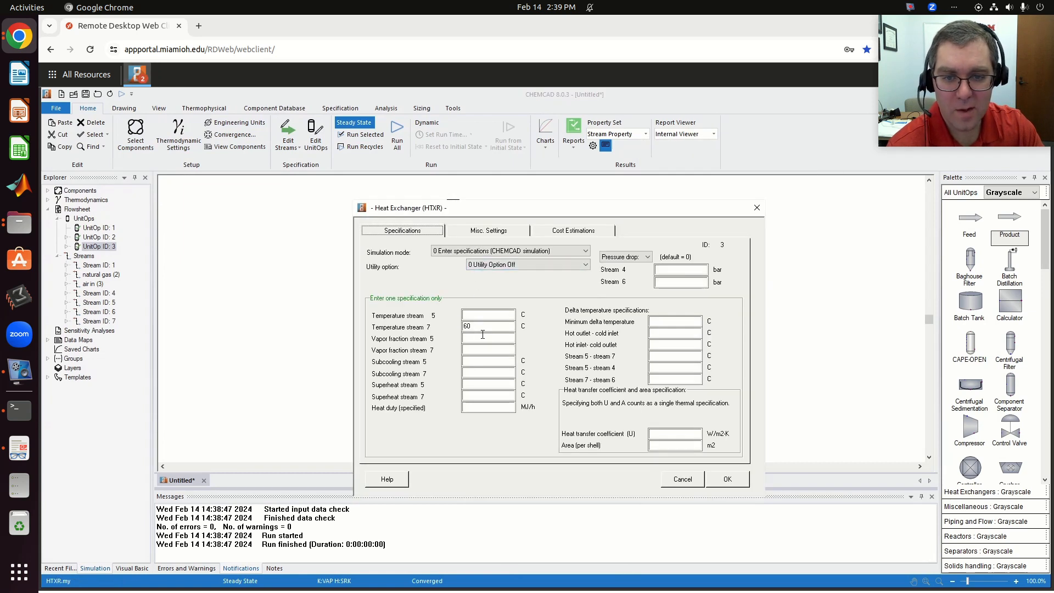
left_click_drag(480, 327, 390, 327)
type("101")
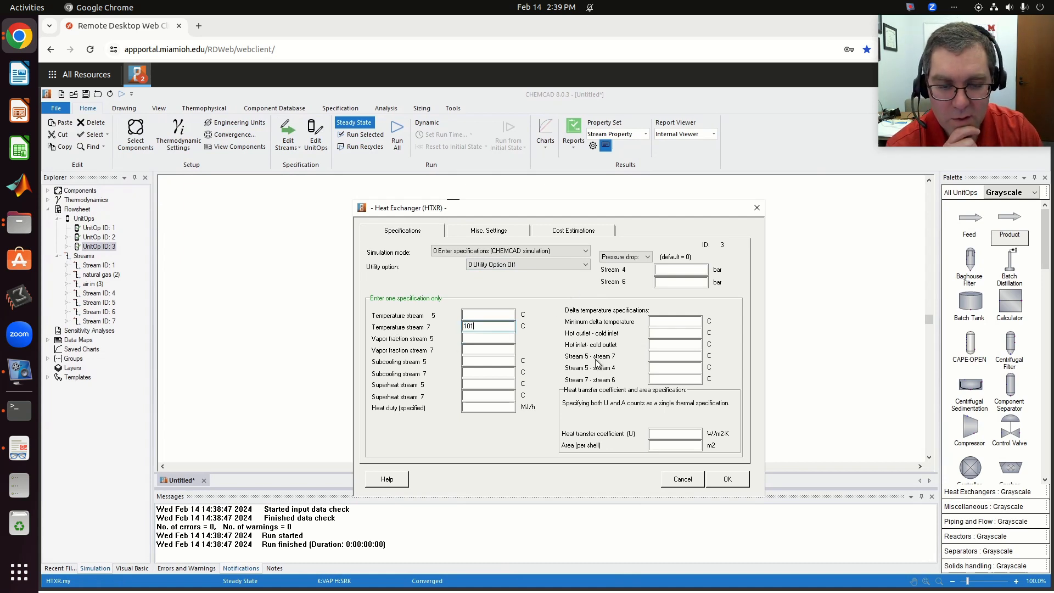
left_click(730, 476)
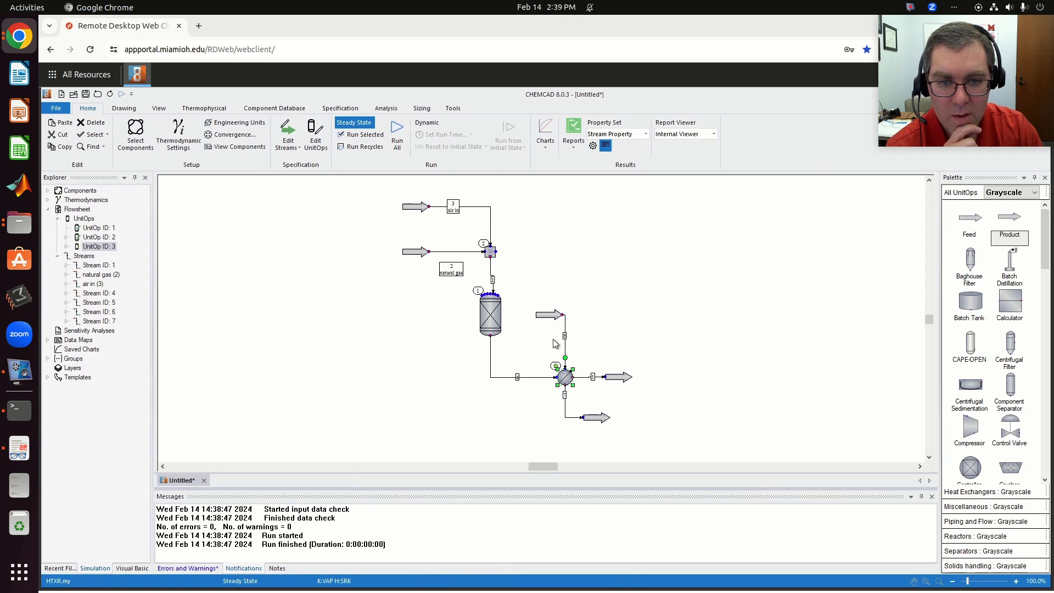
left_click(359, 134)
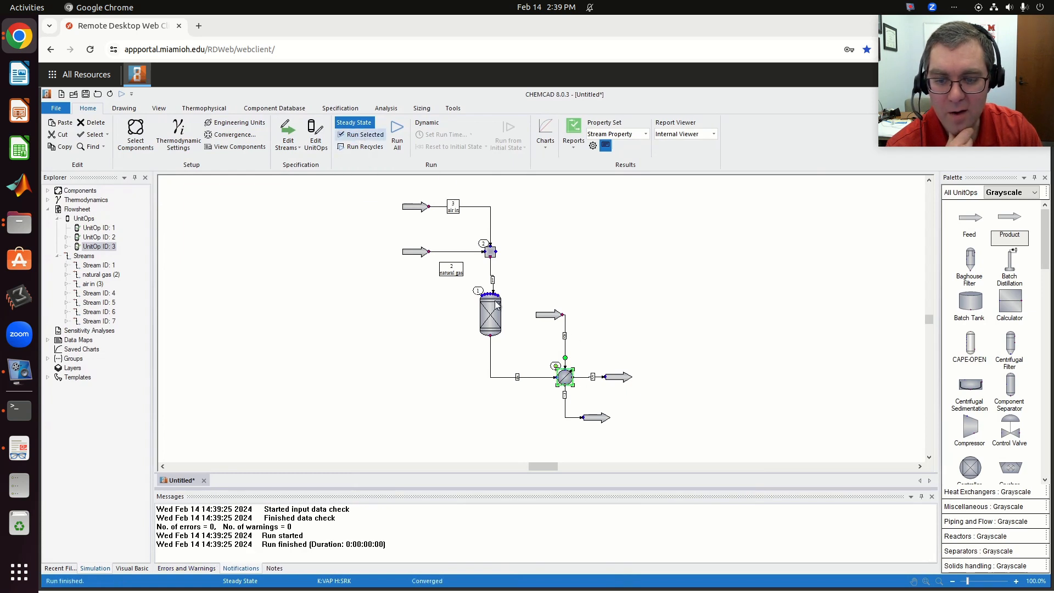
- Check the temperature and vapor fraction of the water outlet stream and the gas product stream
double_click(599, 418)
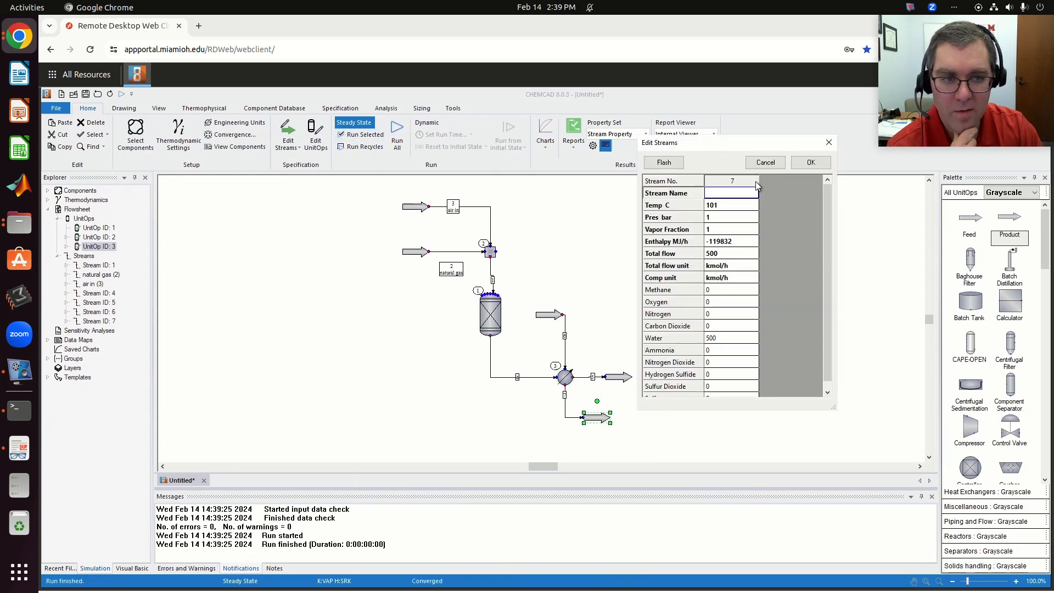
left_click(828, 142)
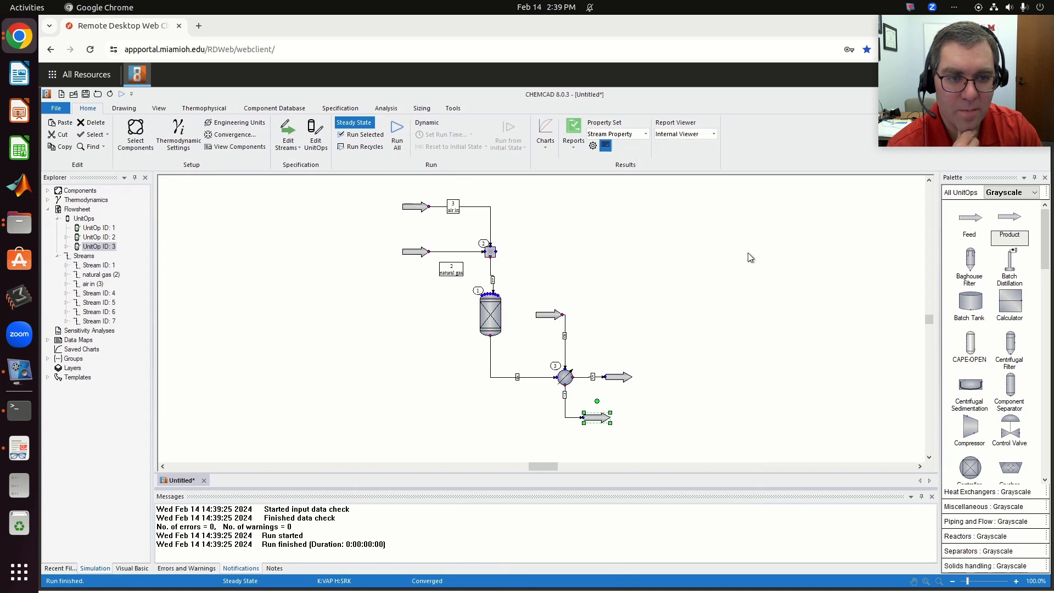
left_click(617, 378)
double_click(618, 379)
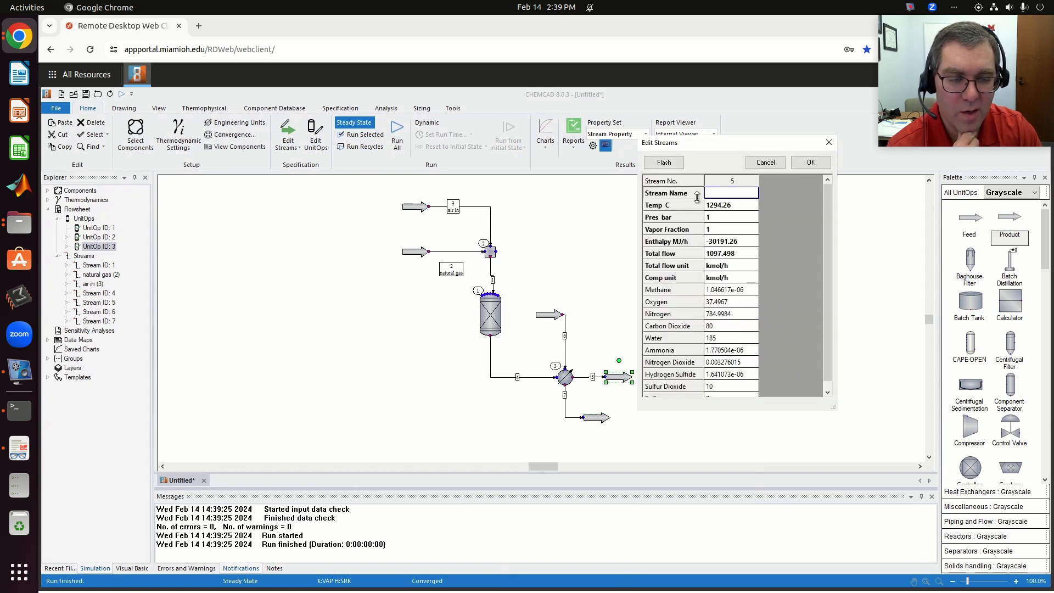
left_click(810, 163)
- Set the water feed's total flow to 1000 kmol/h and rerun only the heat exchanger
double_click(543, 317)
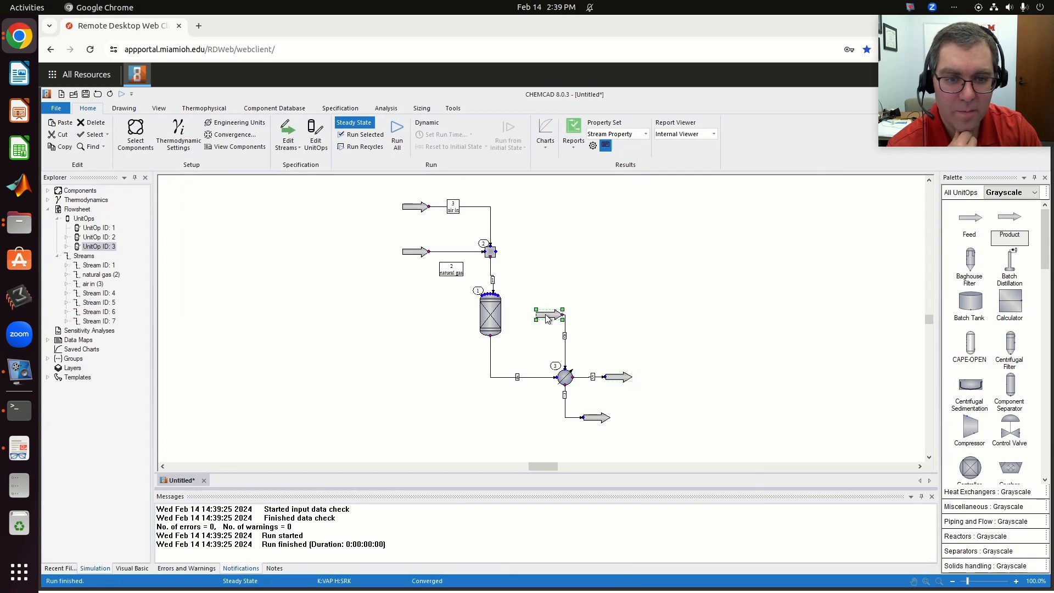
left_click(720, 255)
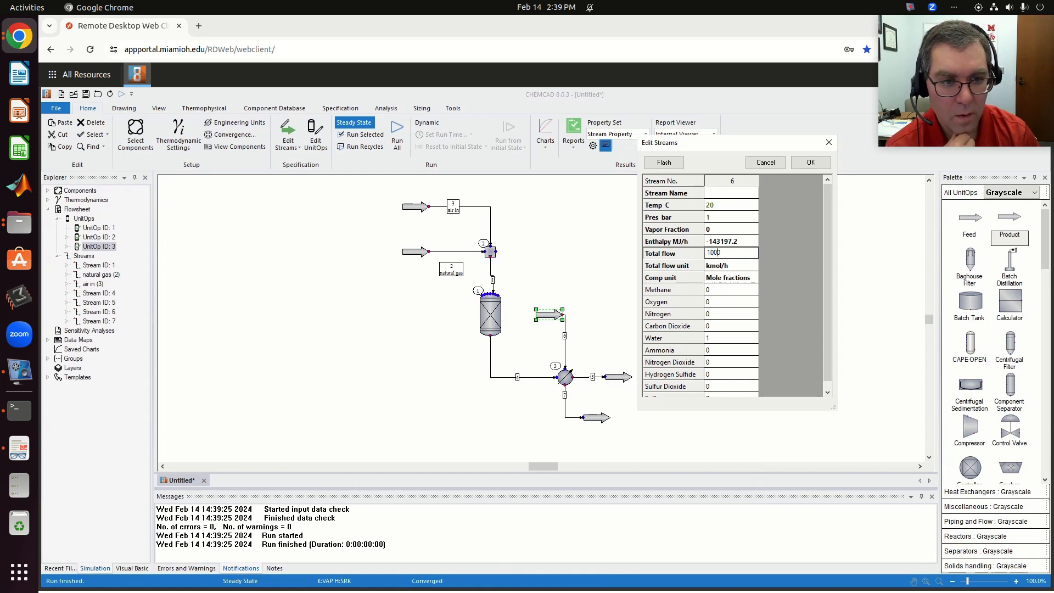
left_click(811, 162)
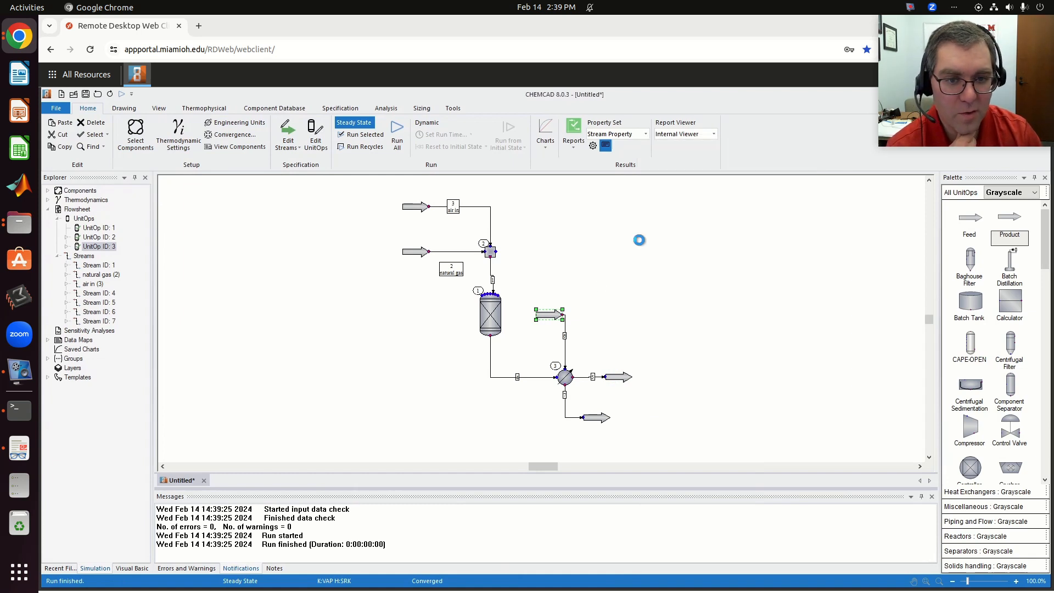
left_click(567, 377)
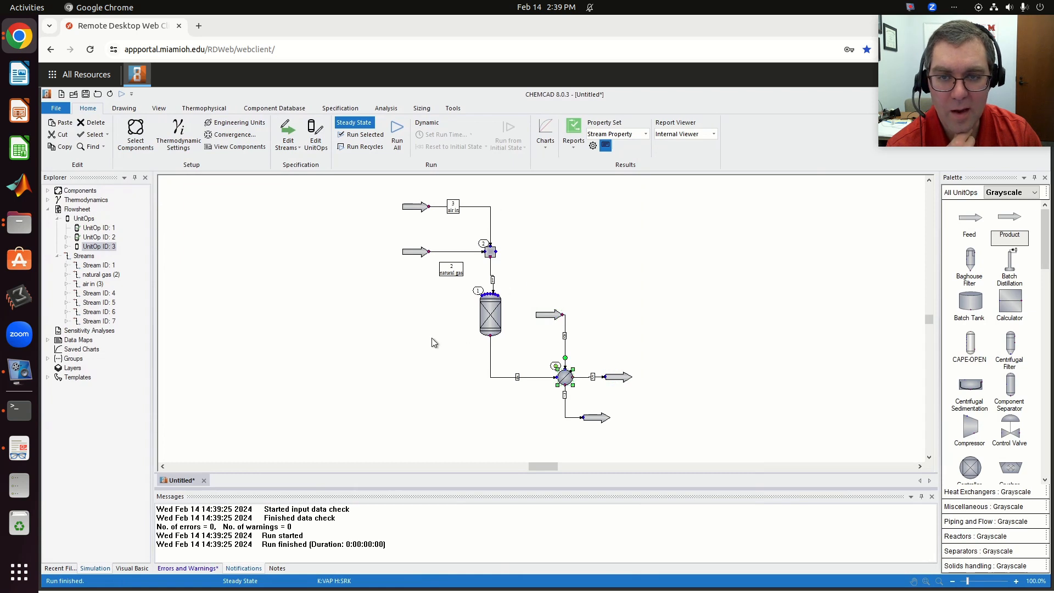
left_click(362, 134)
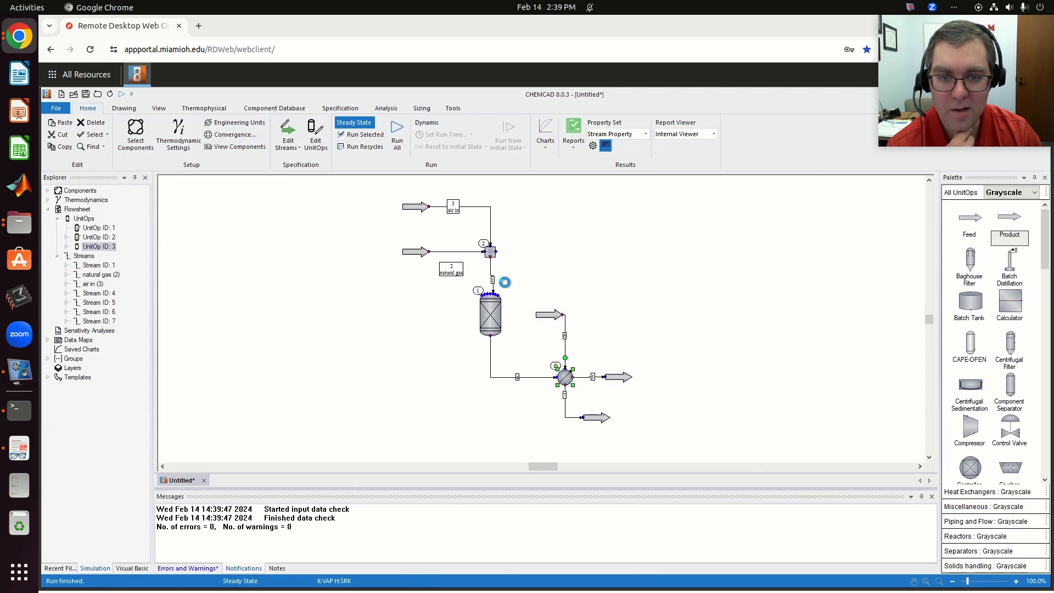
- Inspect the outlet conditions of streams 7 and 5 for the 1000 kmol/h water flow
double_click(603, 418)
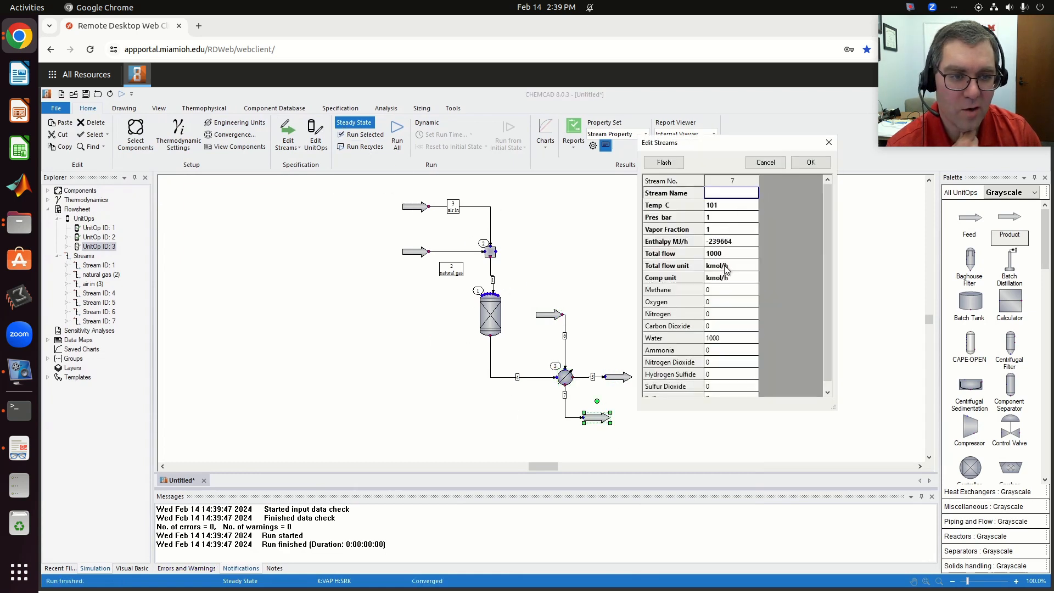
left_click(811, 162)
double_click(620, 378)
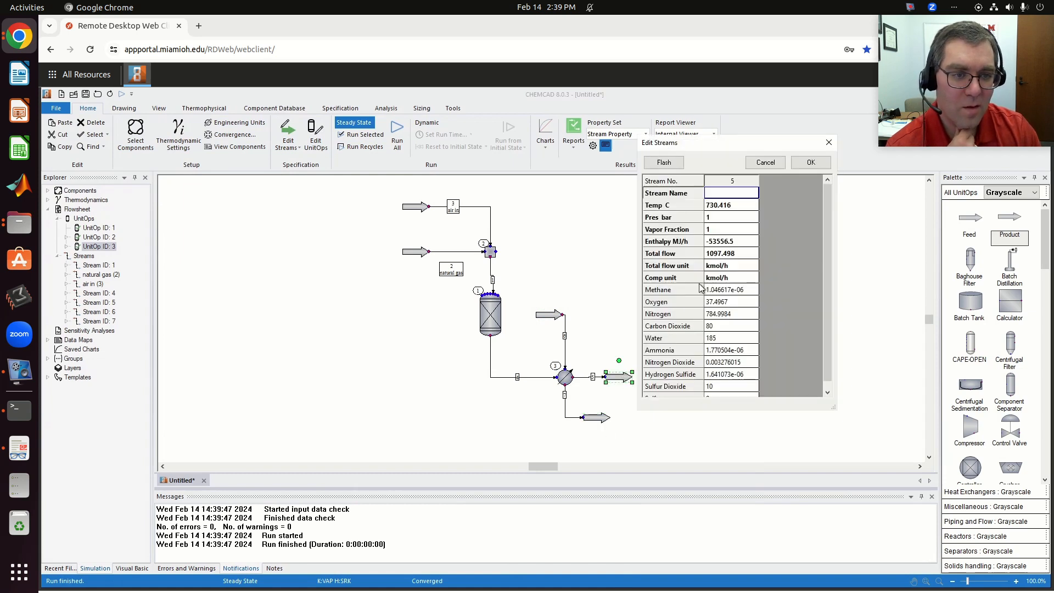
left_click(820, 168)
- Set the water feed's total flow to 5000 kmol/h, flash the stream, and run only the heat exchanger
double_click(549, 317)
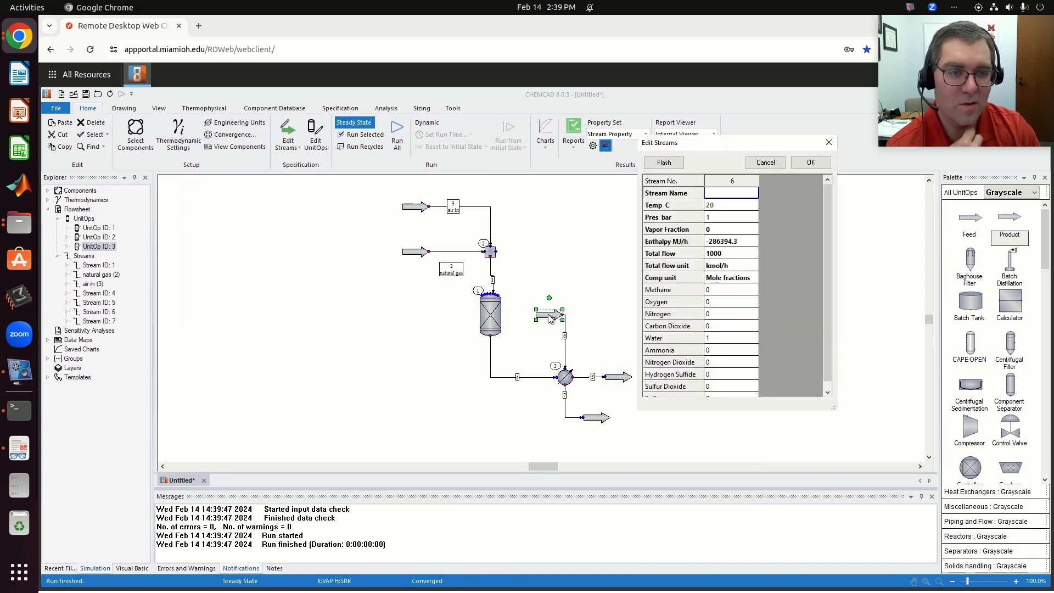
left_click(725, 253)
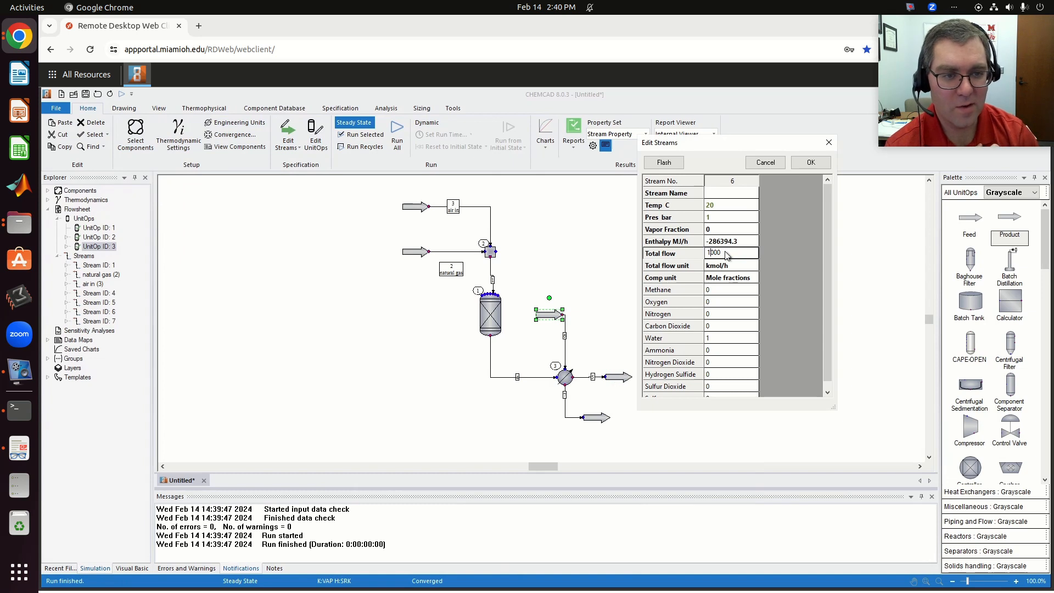
type("5")
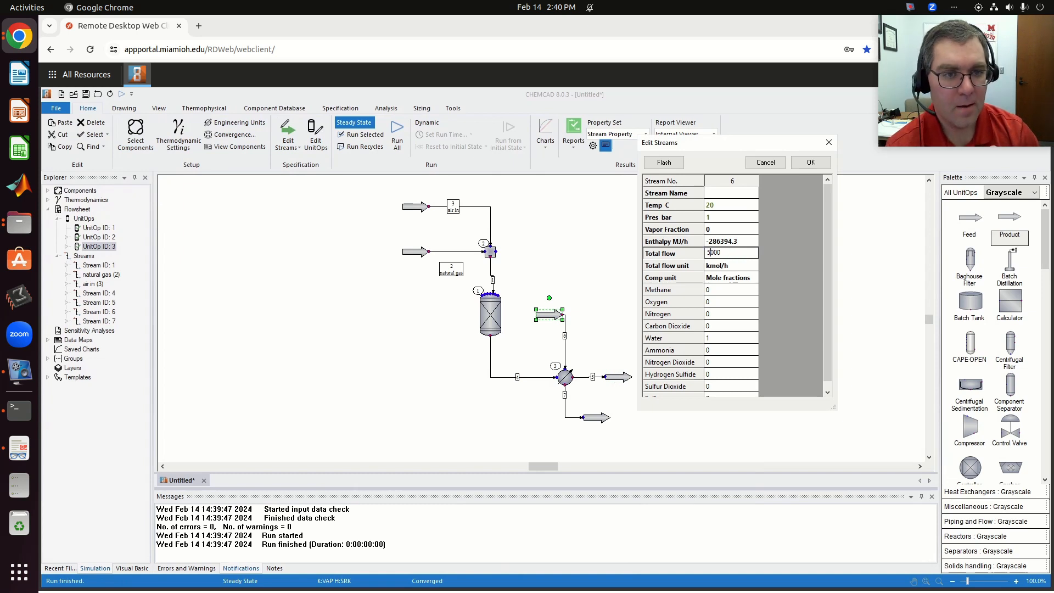
left_click(658, 165)
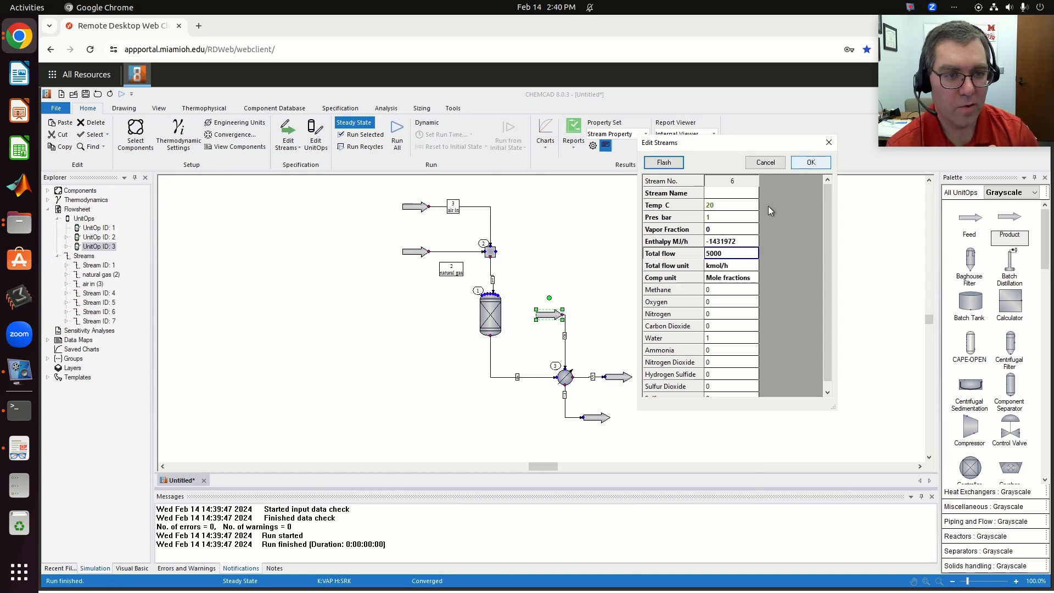
left_click(811, 162)
left_click(567, 380)
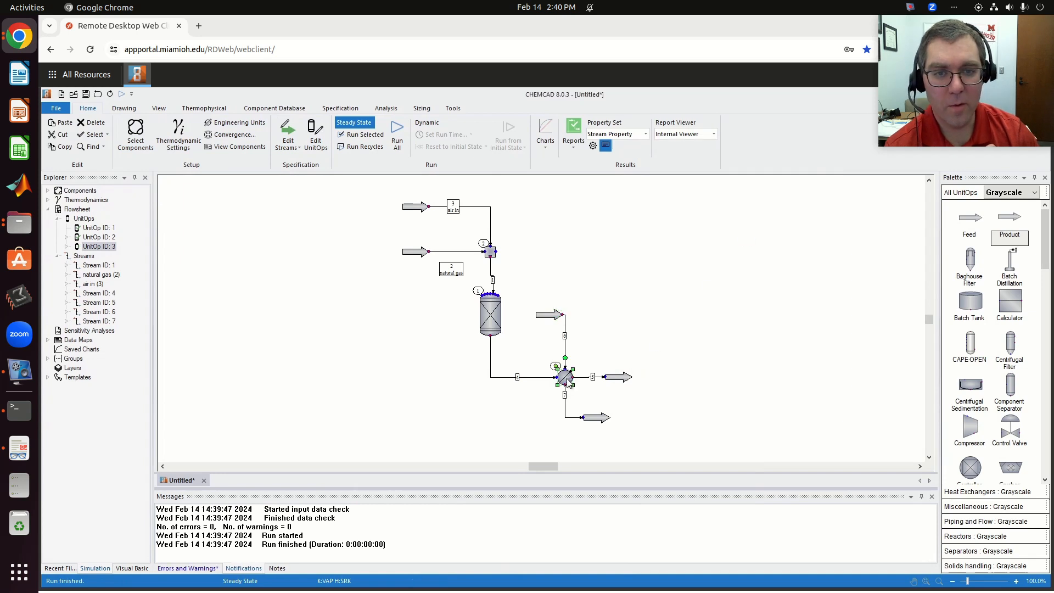
left_click(365, 135)
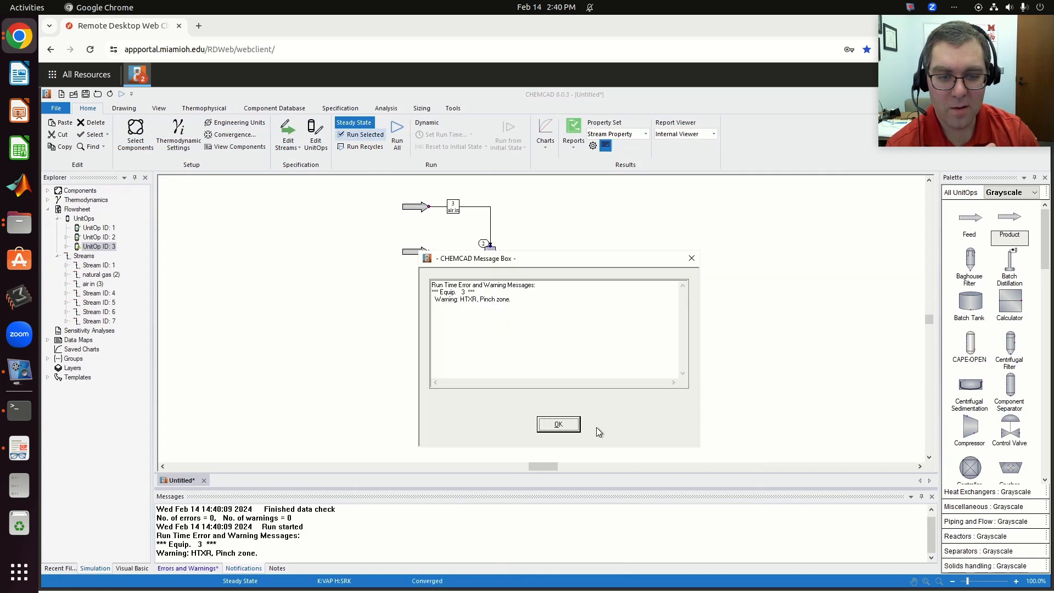
left_click(563, 426)
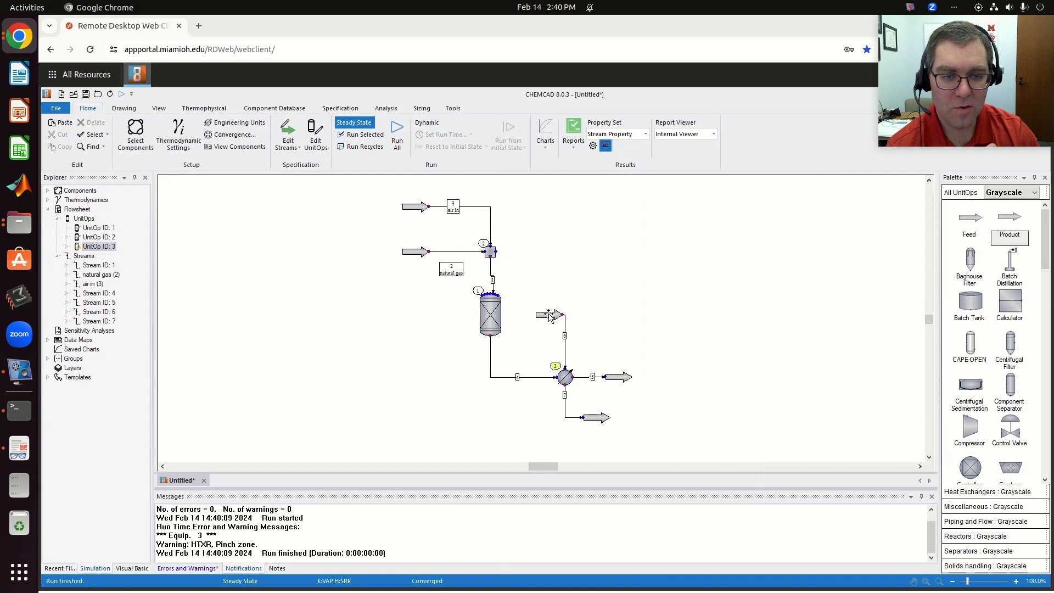
- Set the water feed's total flow to 3000 kmol/h, flash the stream, and rerun only the heat exchanger
double_click(544, 316)
left_click(708, 257)
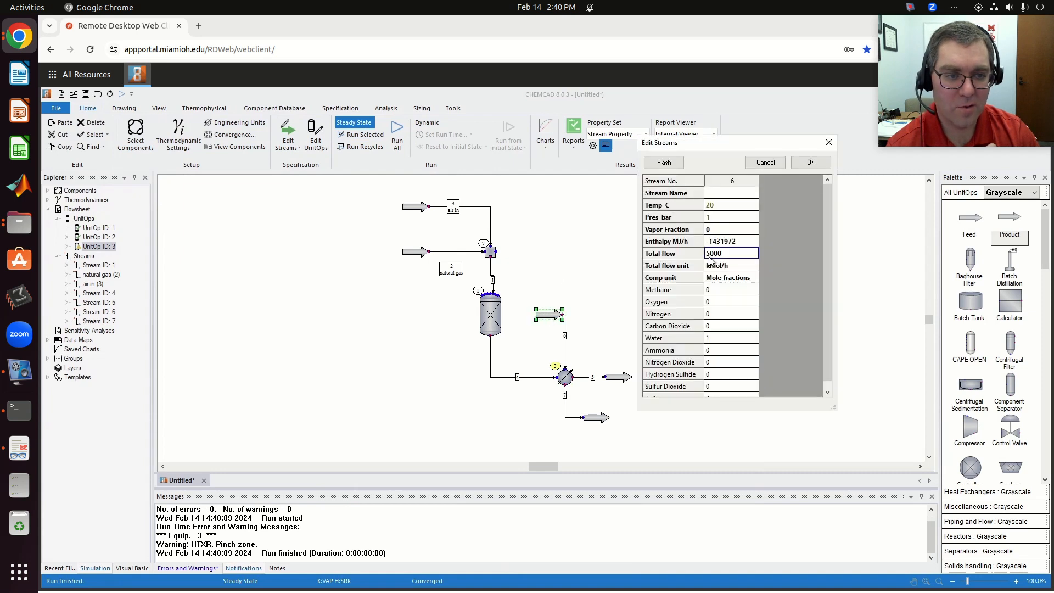
left_click(709, 255)
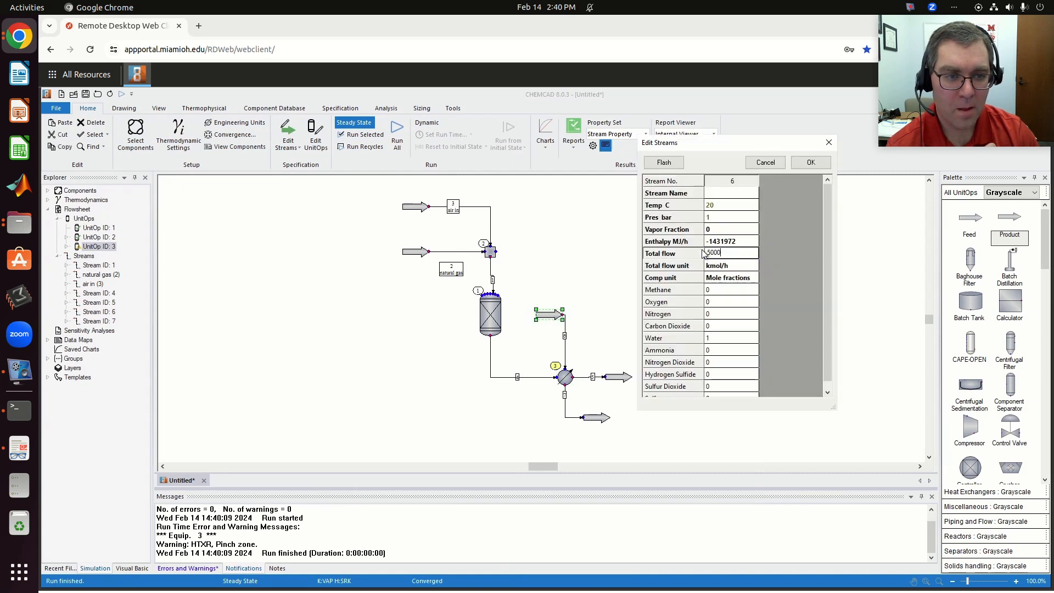
key("BackSpace")
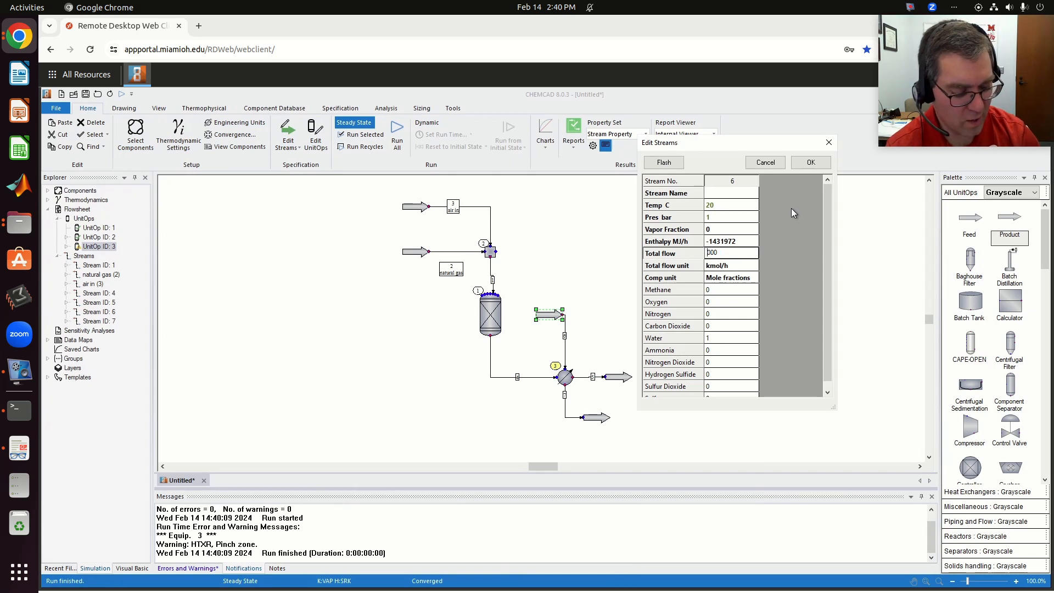
type("3")
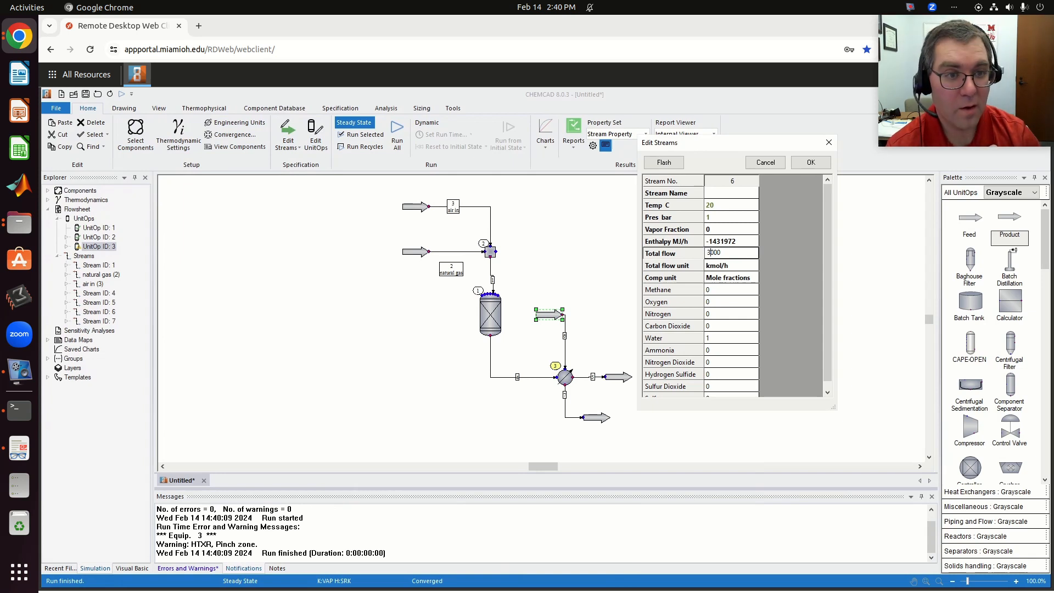
left_click(672, 165)
left_click(810, 162)
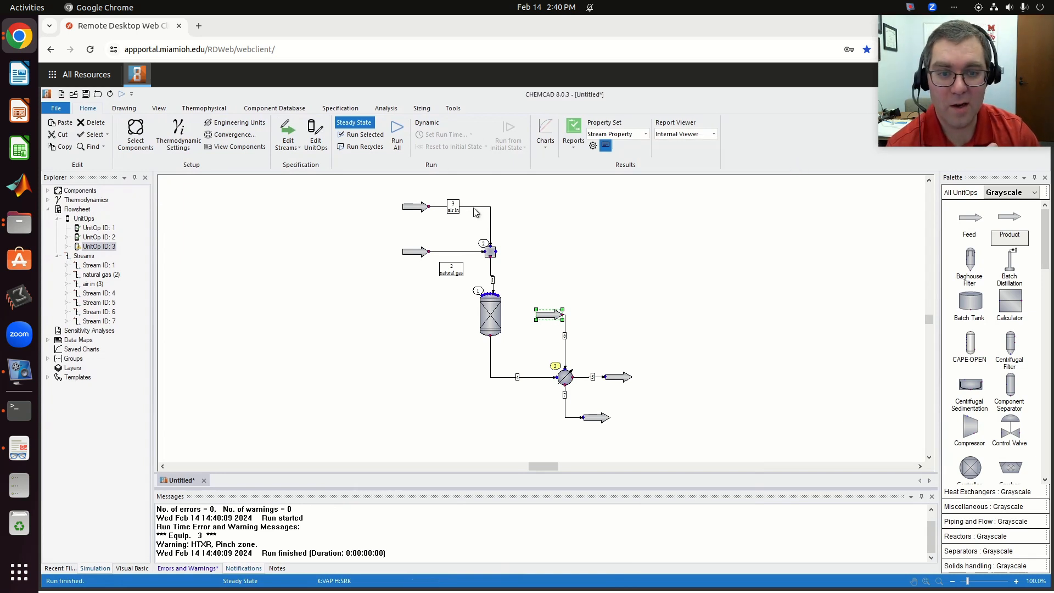
left_click(561, 387)
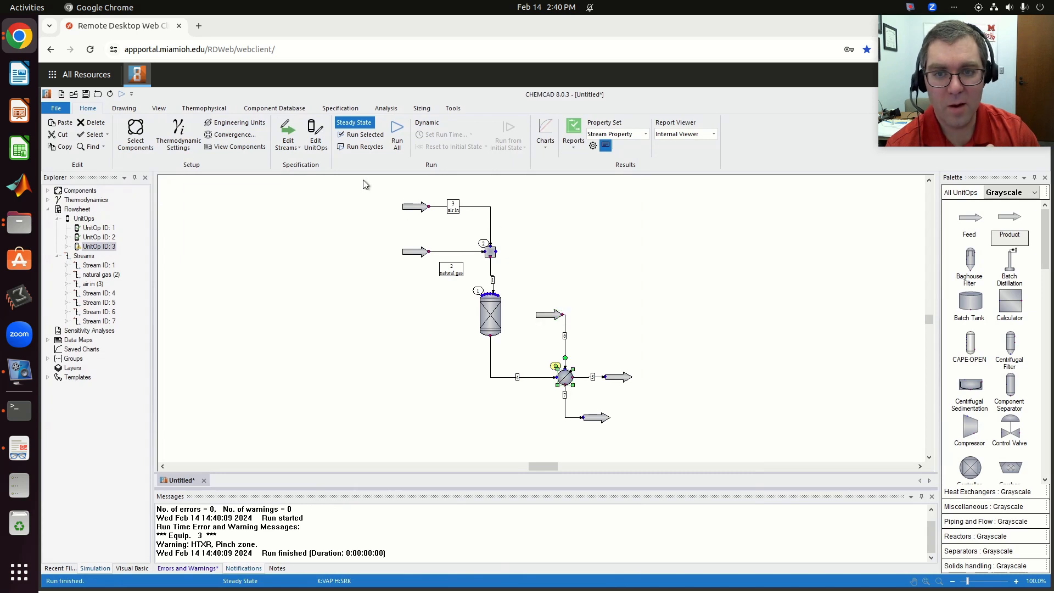
left_click(360, 135)
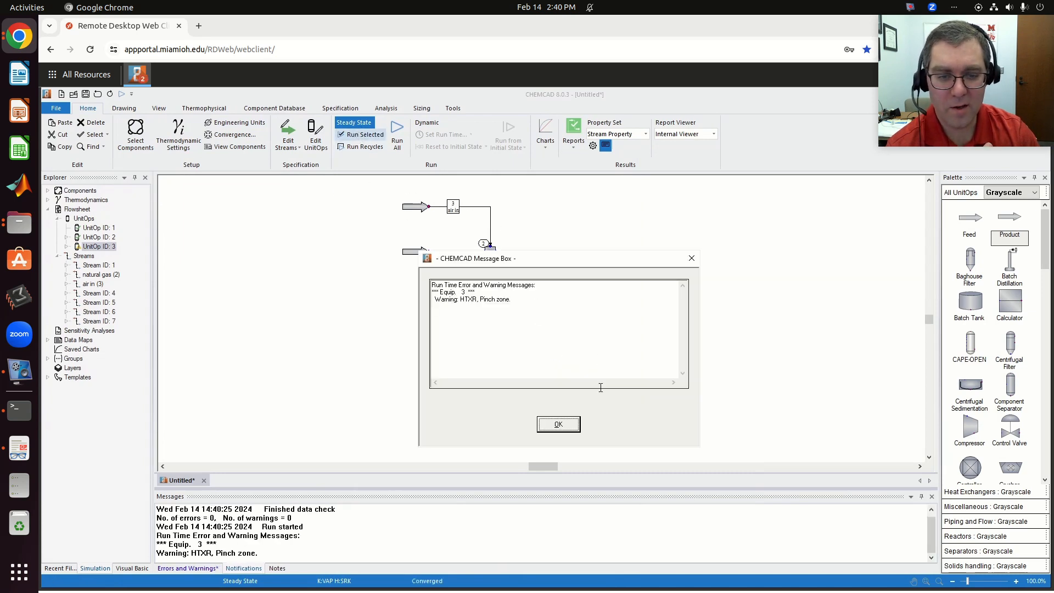
left_click(558, 424)
- Reduce the water feed's total flow to 2000 kmol/h, flash it, and rerun only the heat exchanger
double_click(548, 313)
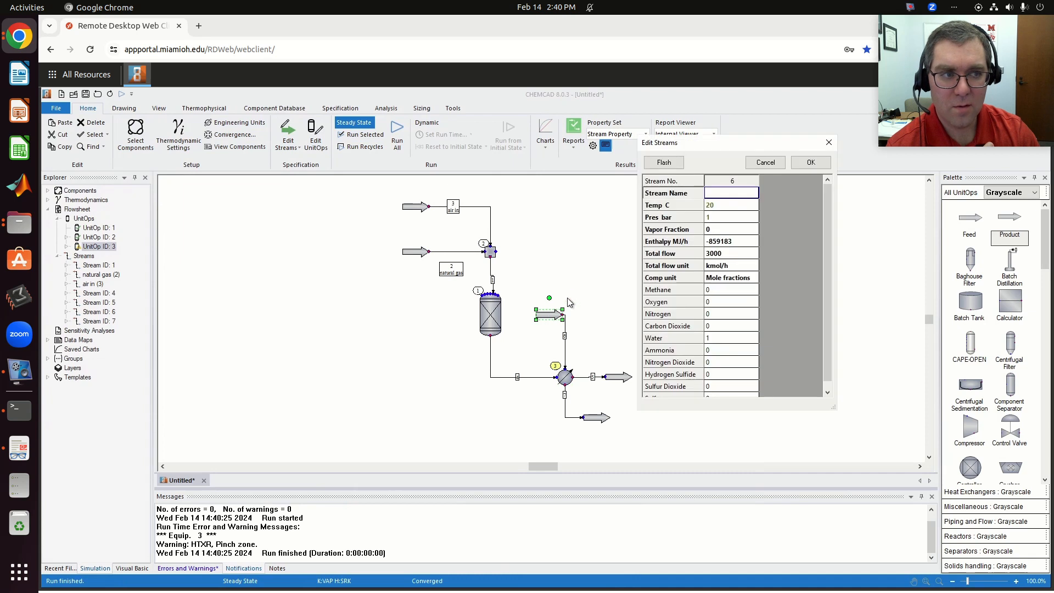
left_click(709, 254)
left_click(709, 254)
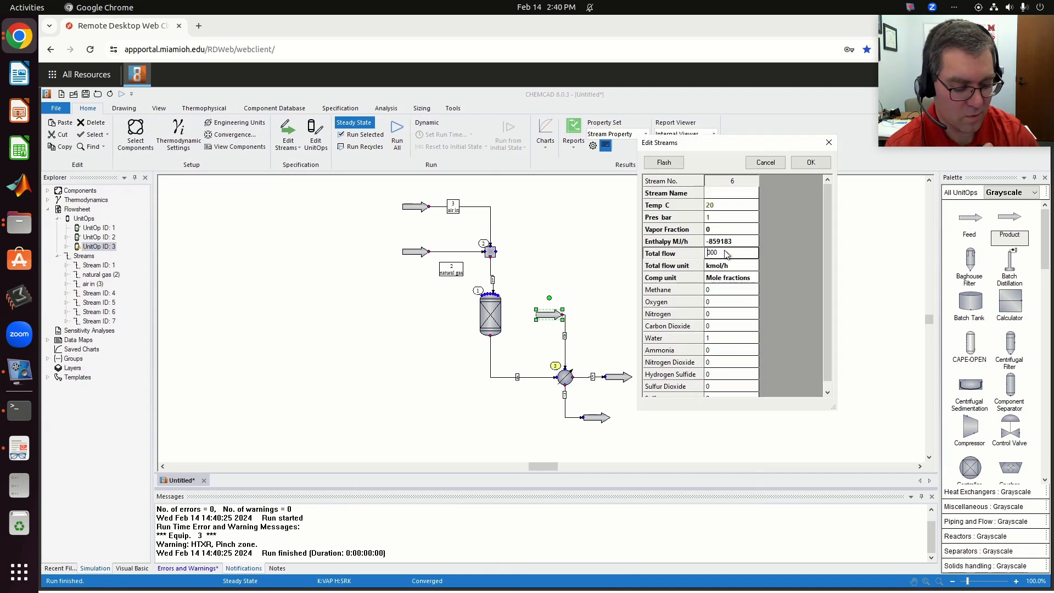
left_click(663, 162)
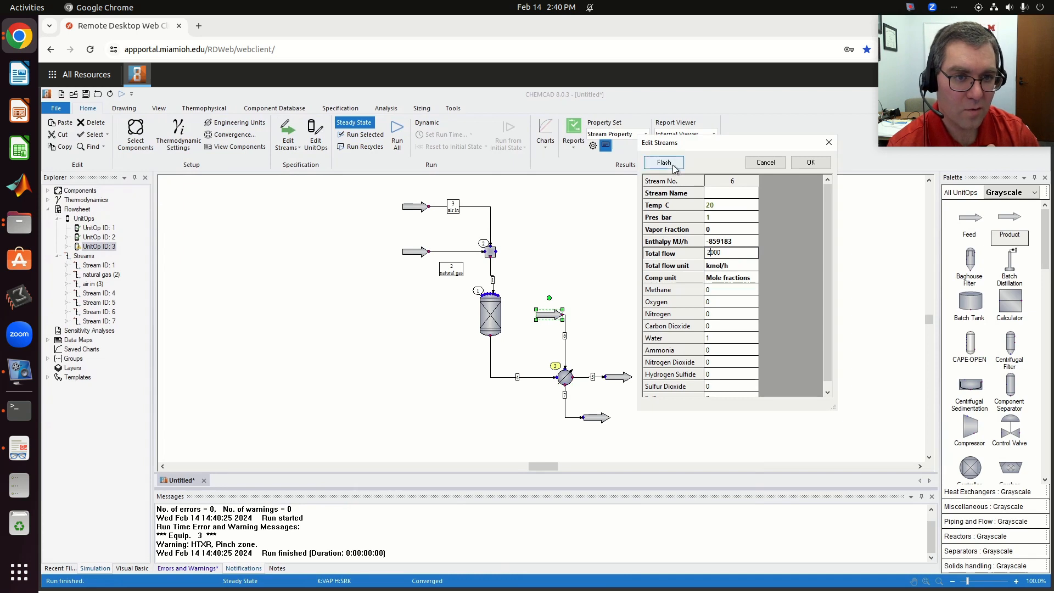
left_click(810, 163)
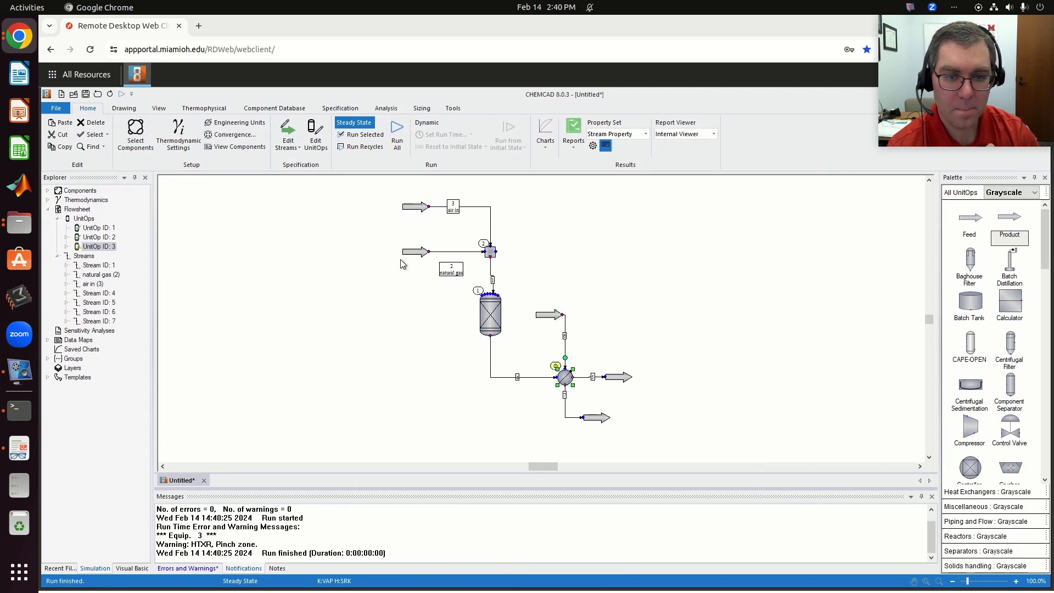
left_click(364, 135)
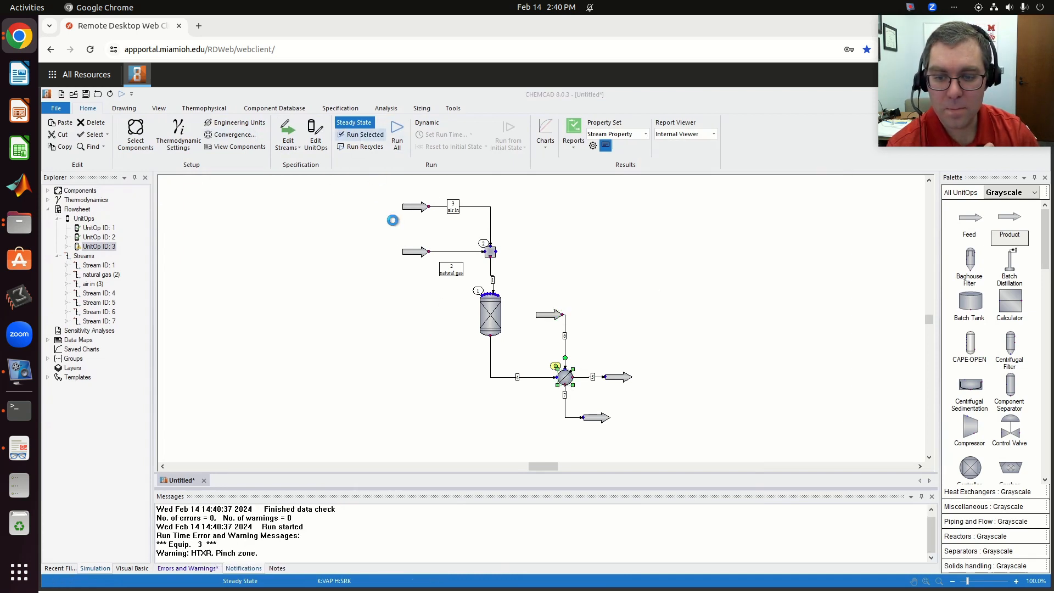
left_click(569, 426)
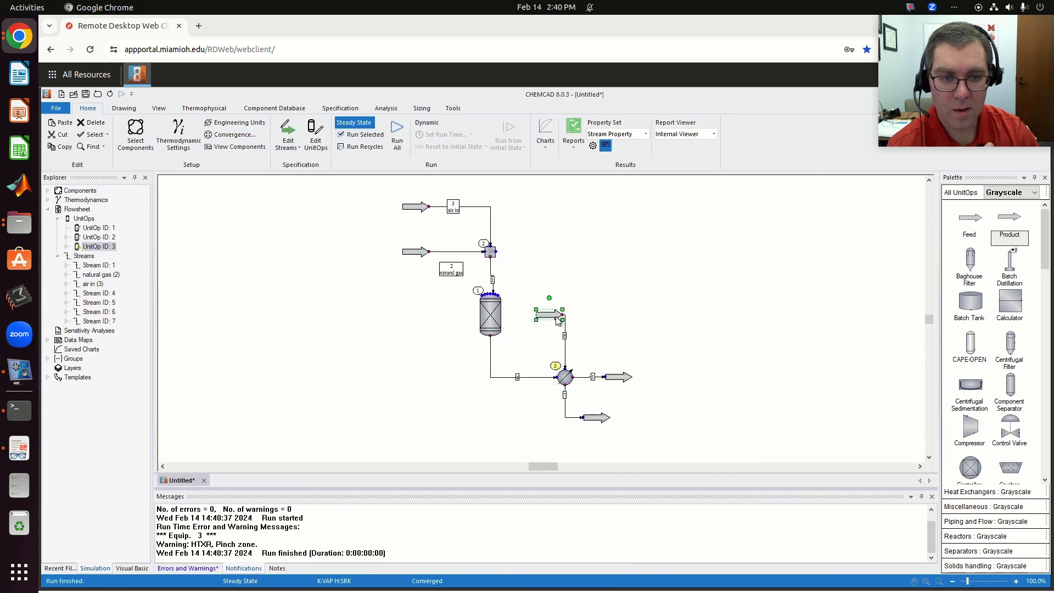
- Set the water feed's total flow to 1500 kmol/h, flash the stream, and run the heat exchanger alone
double_click(556, 317)
left_click(724, 256)
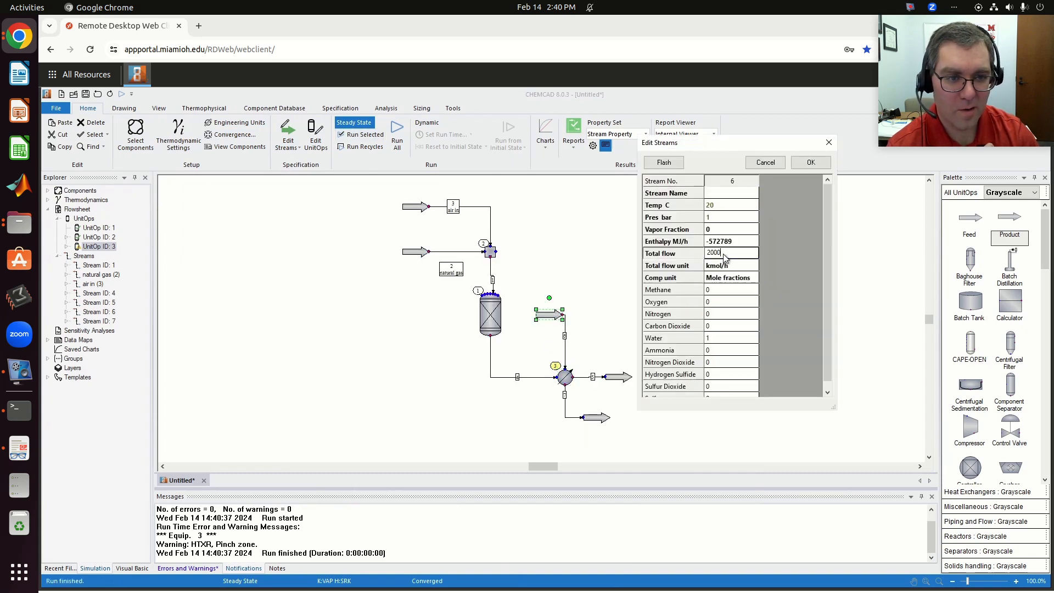
type("1")
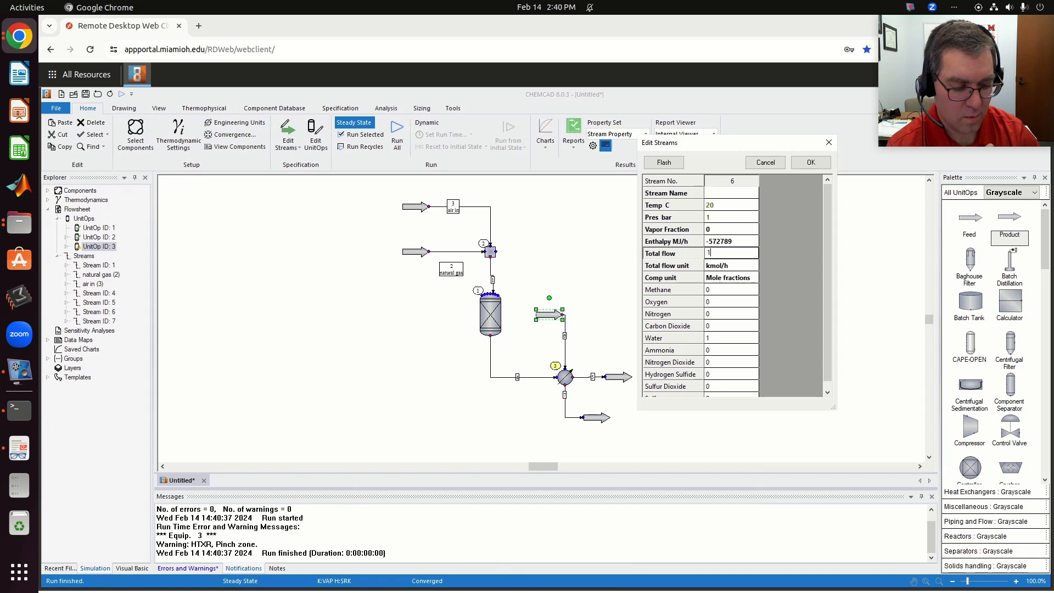
type("500")
left_click(663, 163)
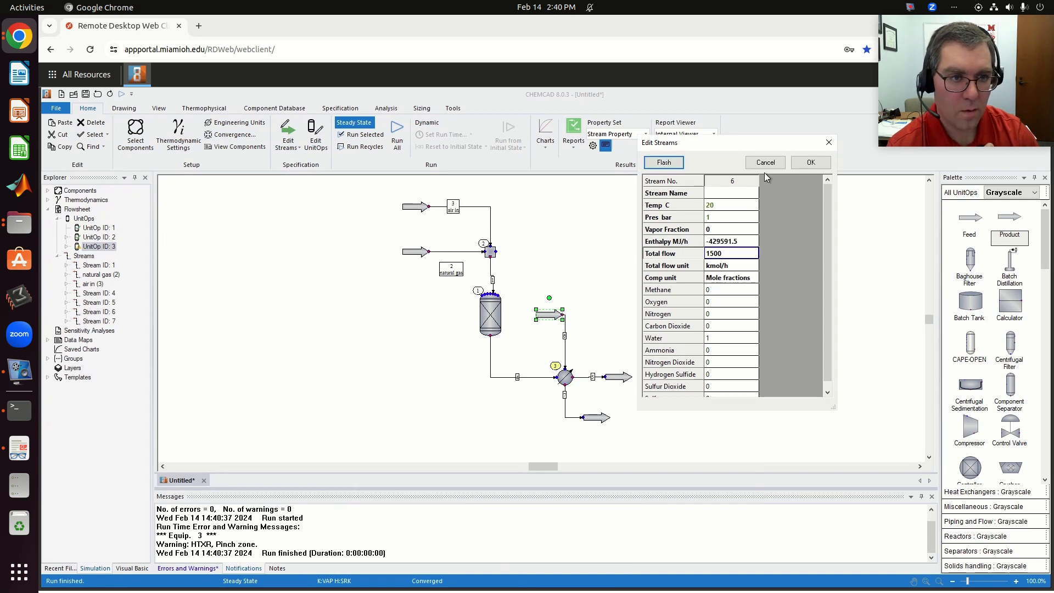
left_click(810, 163)
left_click(573, 375)
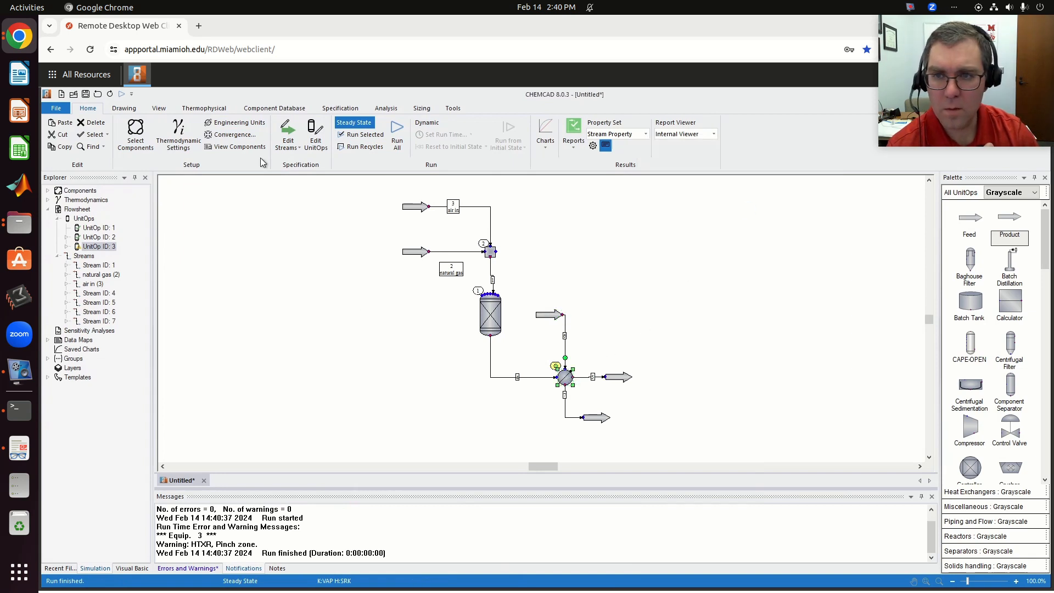
left_click(359, 147)
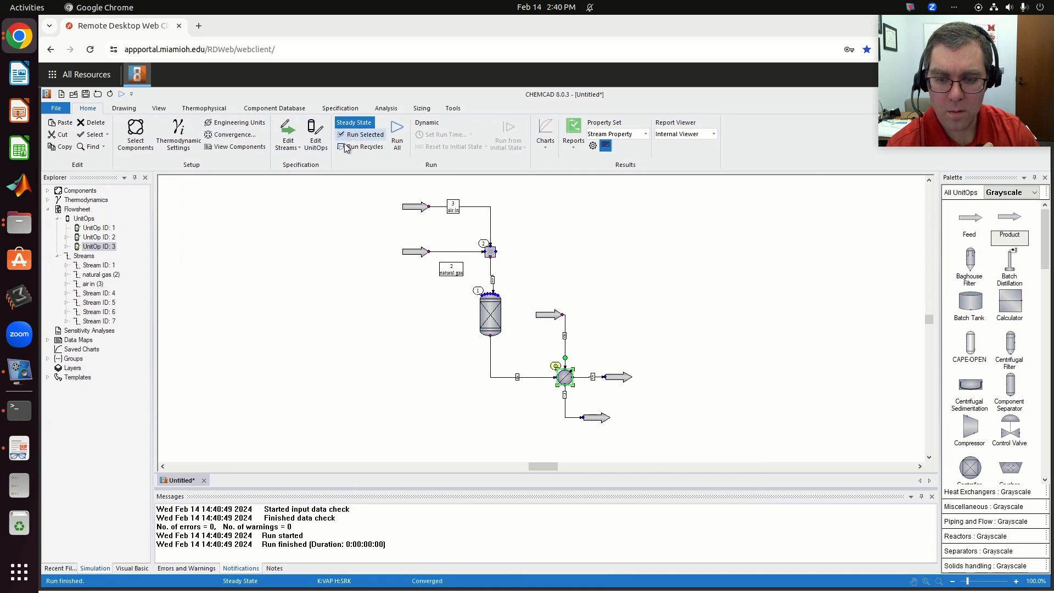
- Inspect the temperature and vapor fraction of water outlet stream 7 and gas product stream 5 for the 1500 kmol/h water flow
left_click(600, 419)
double_click(600, 419)
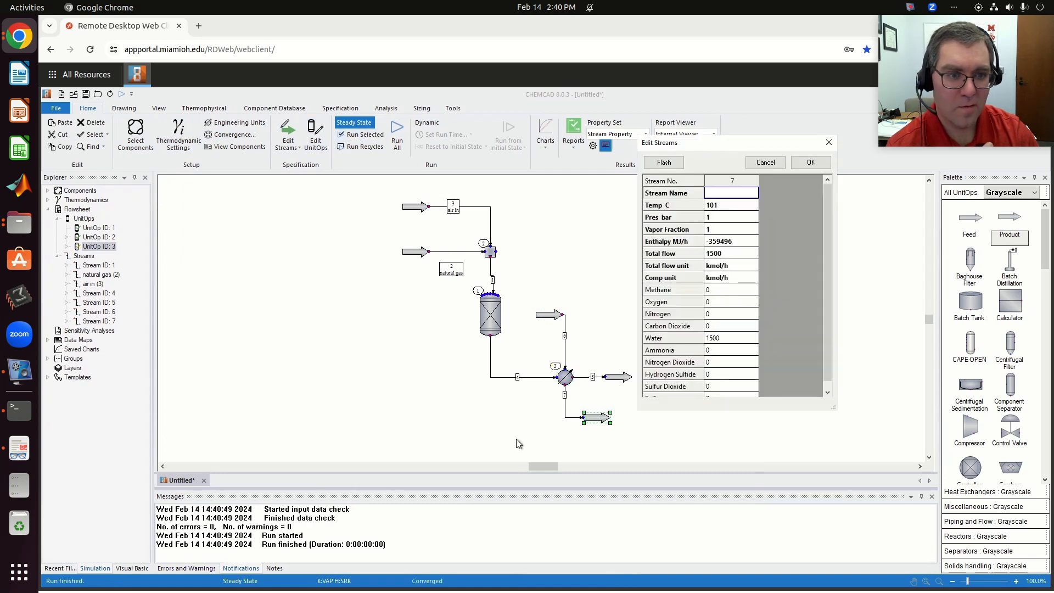
left_click(811, 165)
double_click(616, 376)
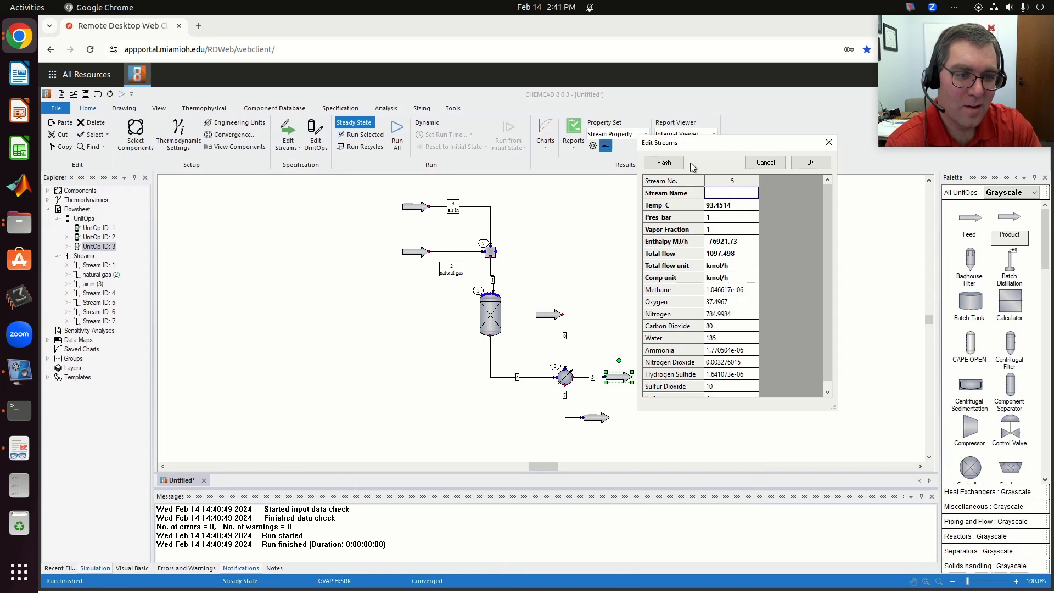
left_click(806, 162)
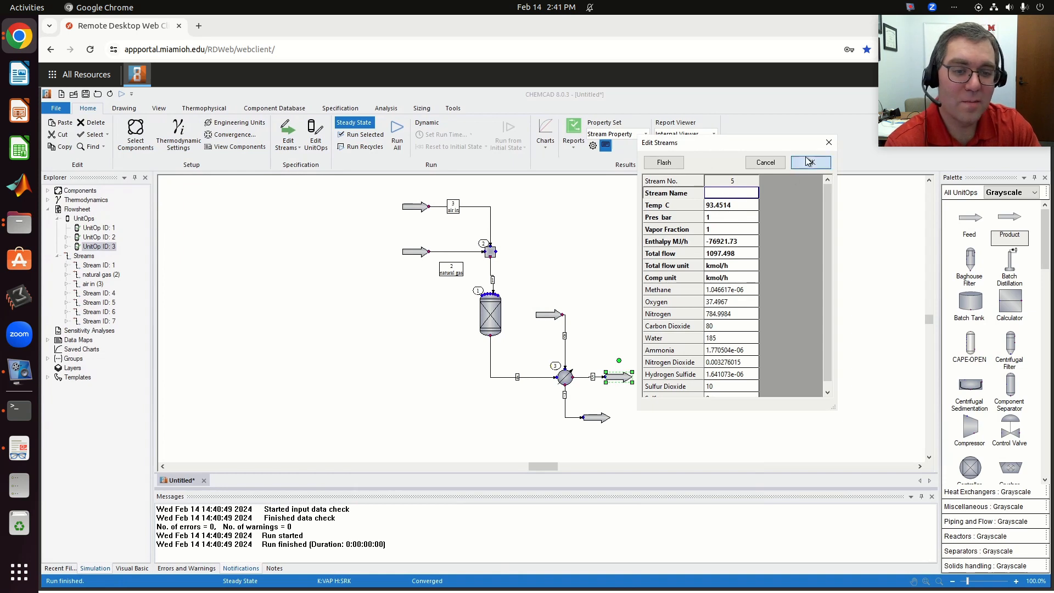
left_click(629, 327)
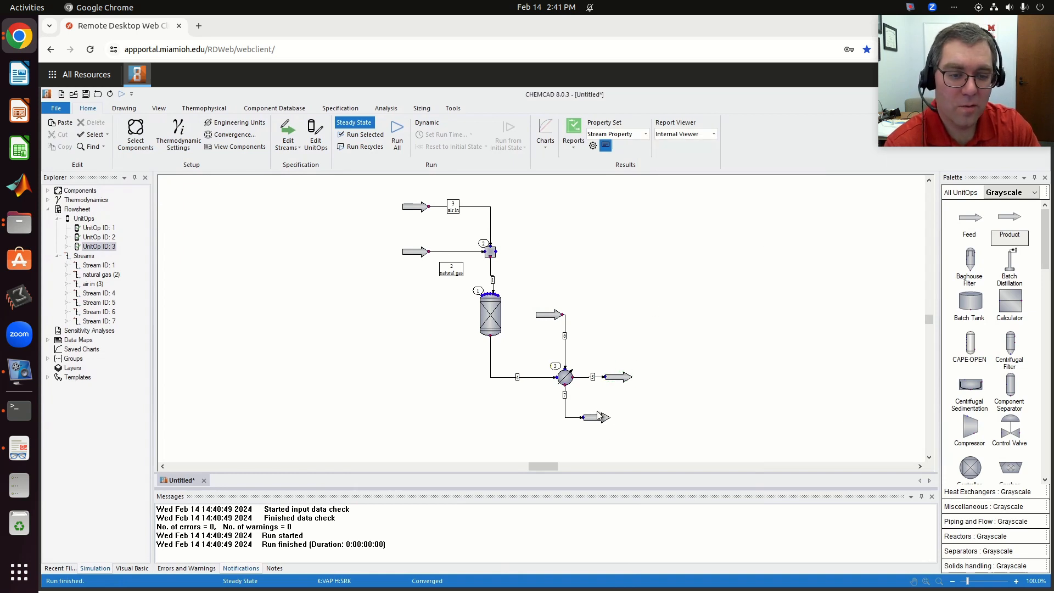
double_click(598, 414)
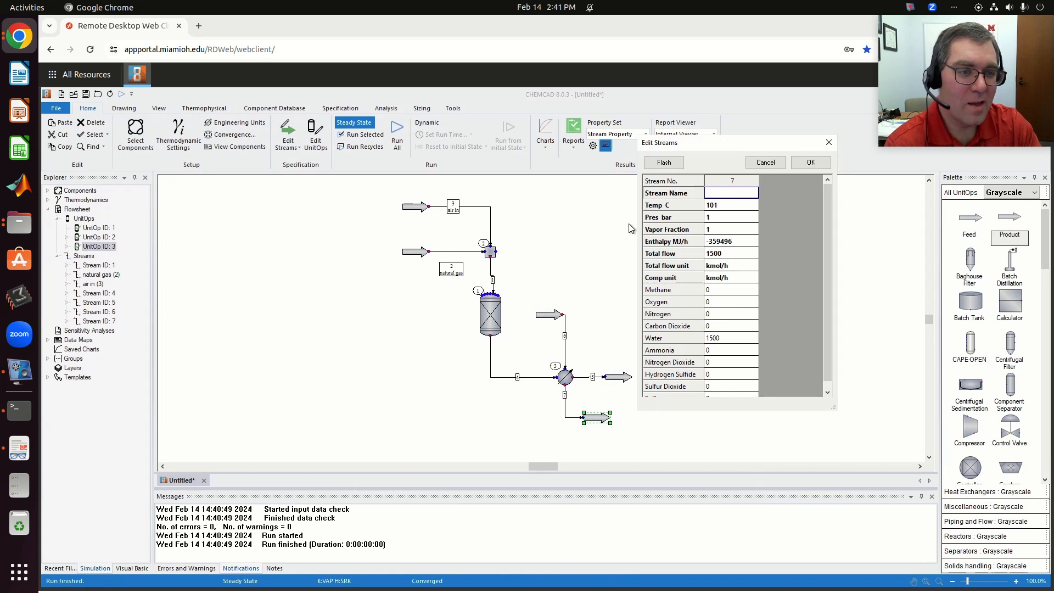